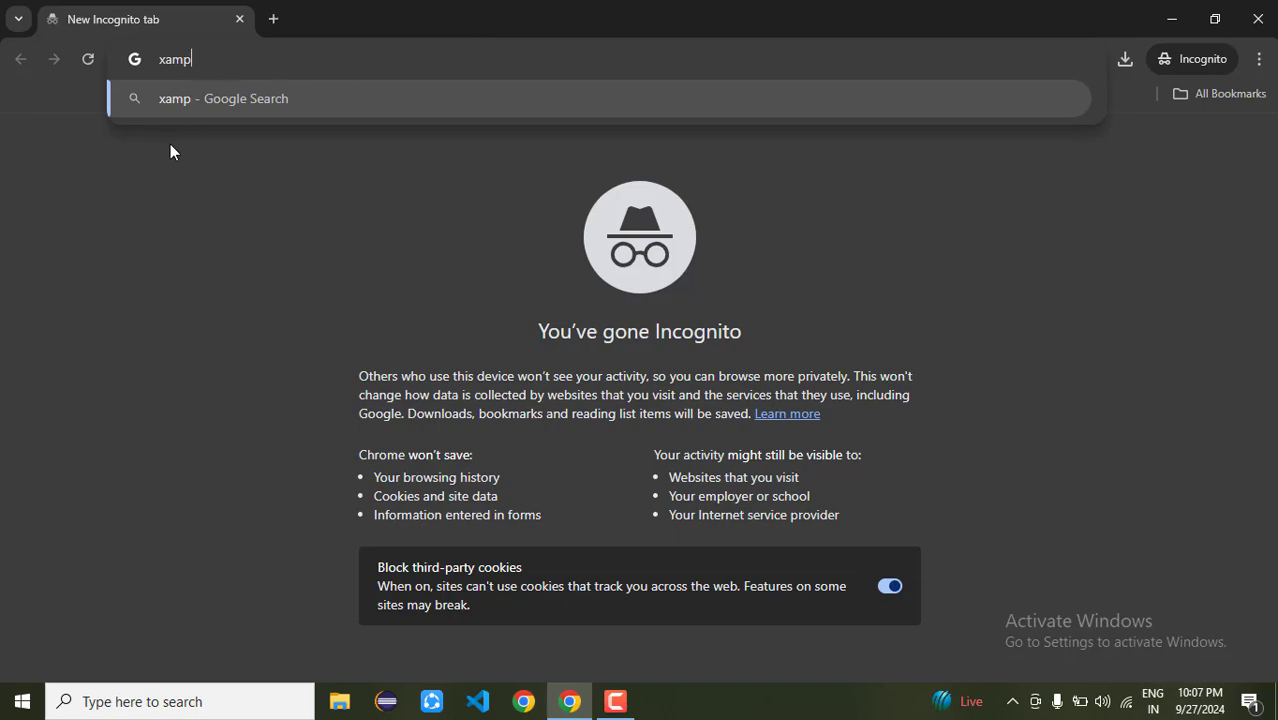
- Search Google for xamp, and from the Apache Friends site download the 64-bit XAMPP 8.2.12 Windows installer to the Downloads folder
key(Return)
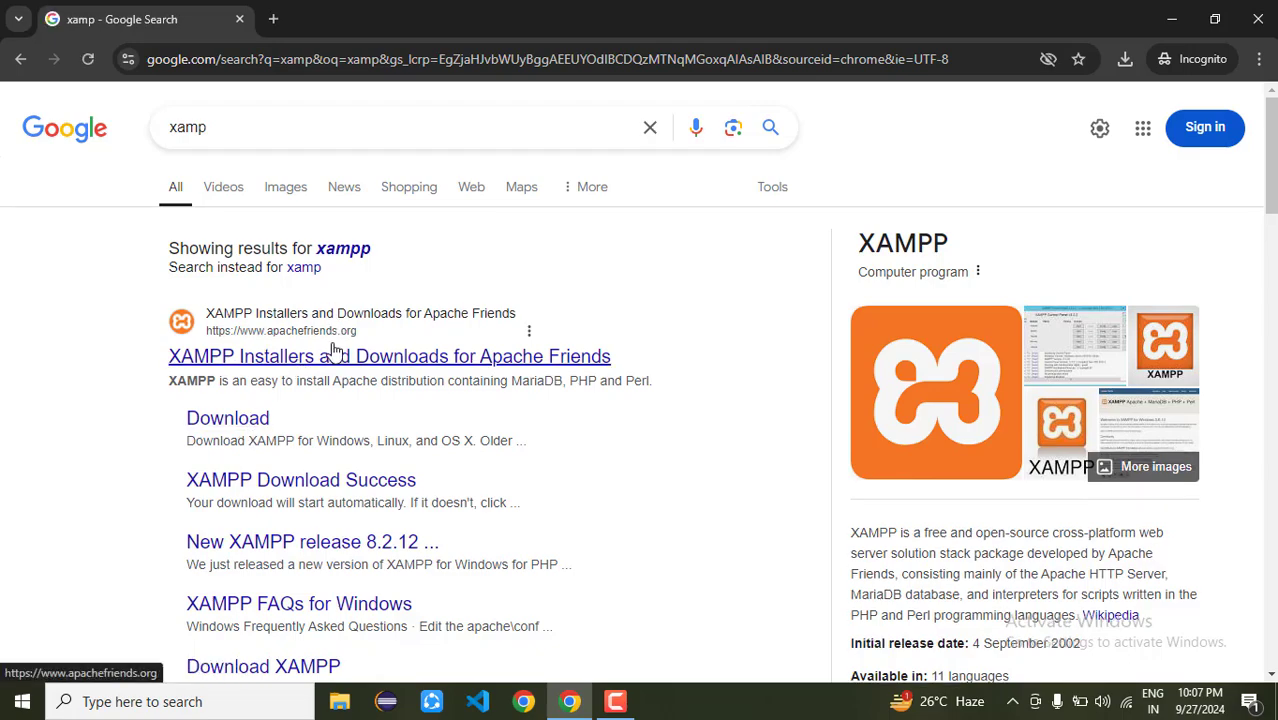
click(251, 432)
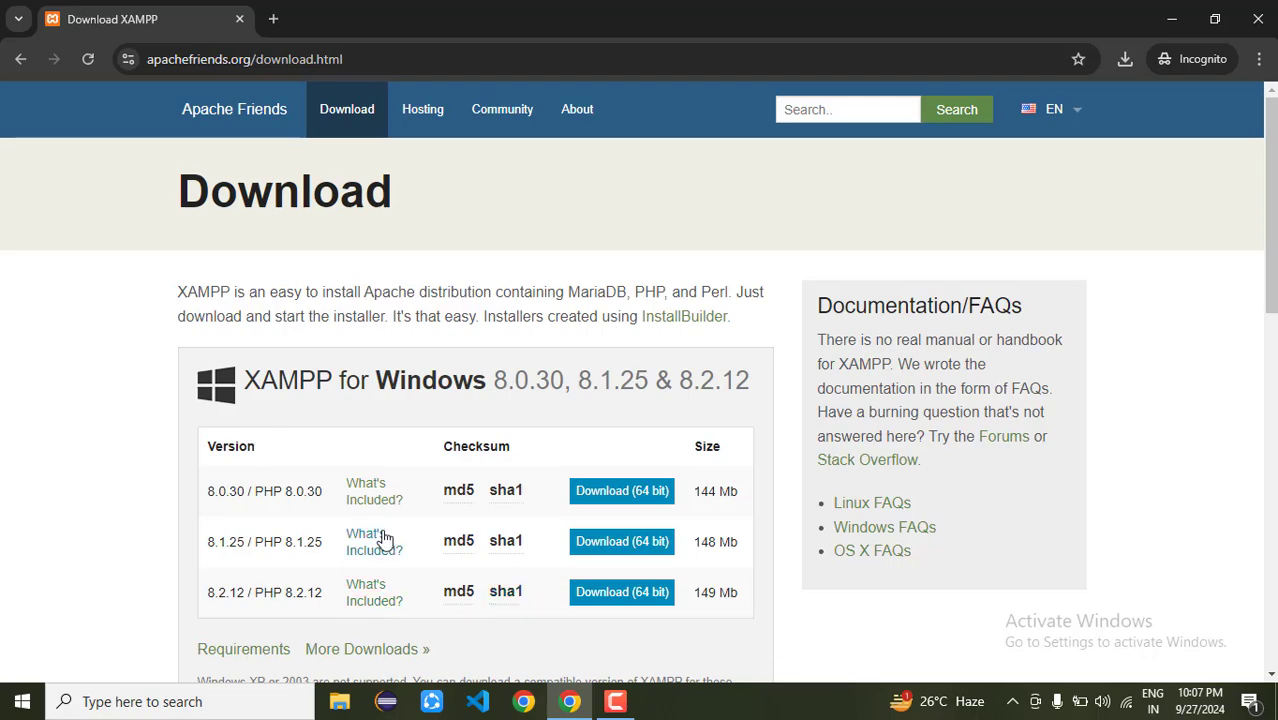
scroll(368, 525, down, 2)
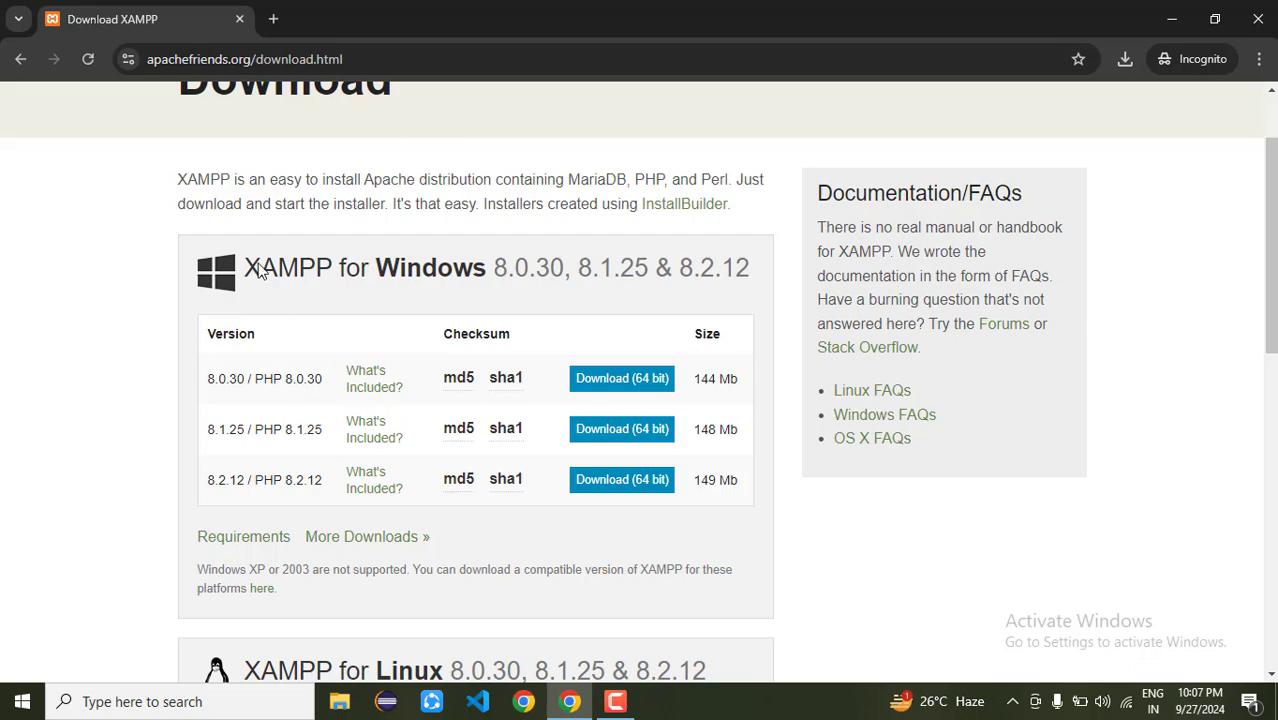
click(612, 481)
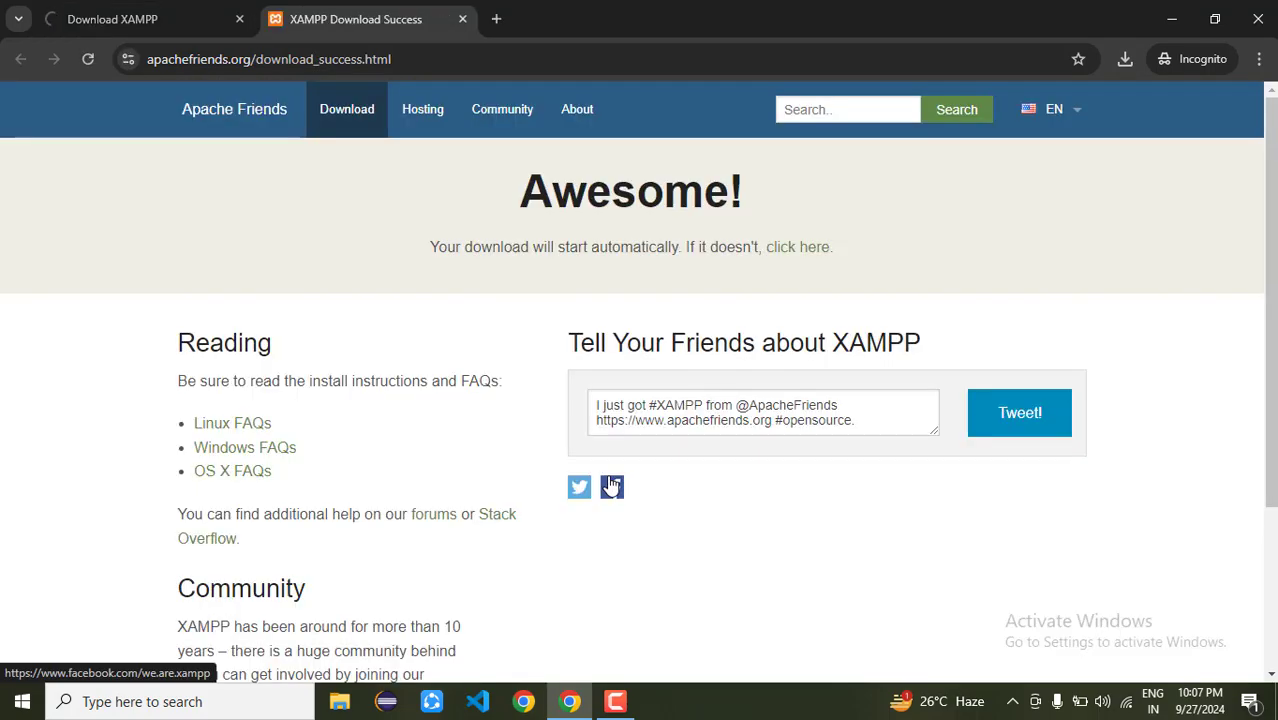
click(205, 6)
click(362, 8)
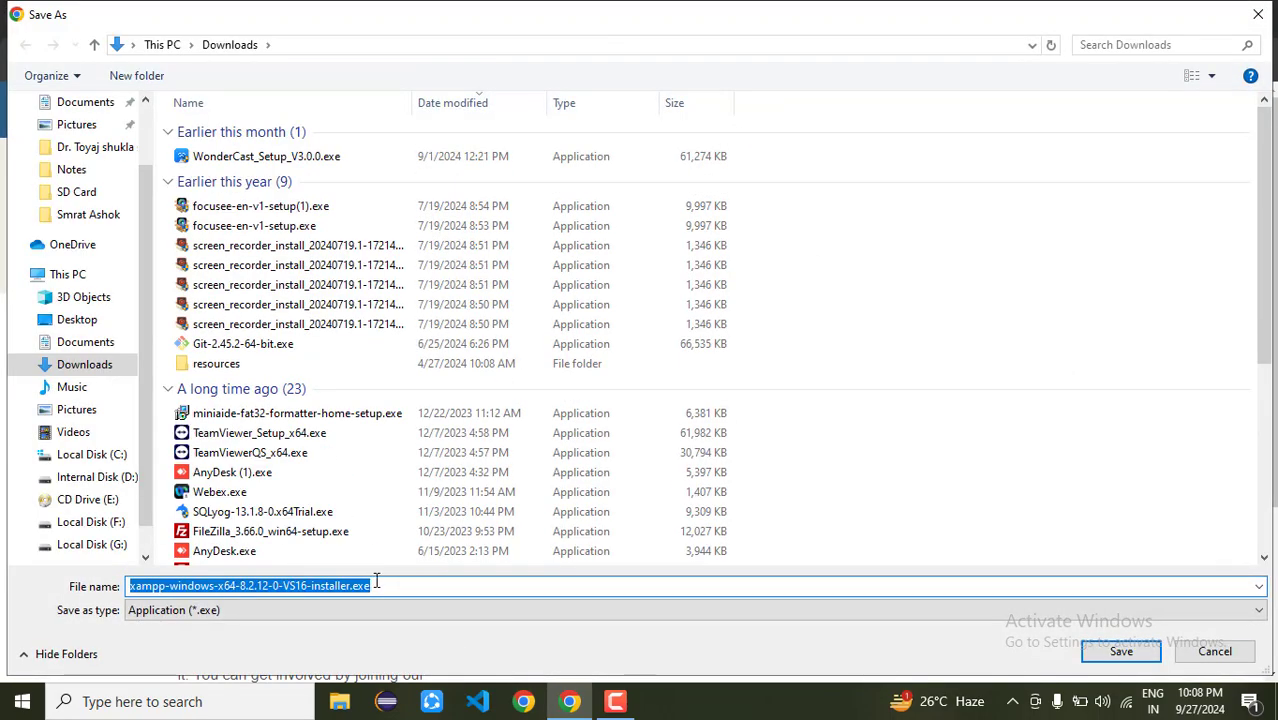
click(1121, 651)
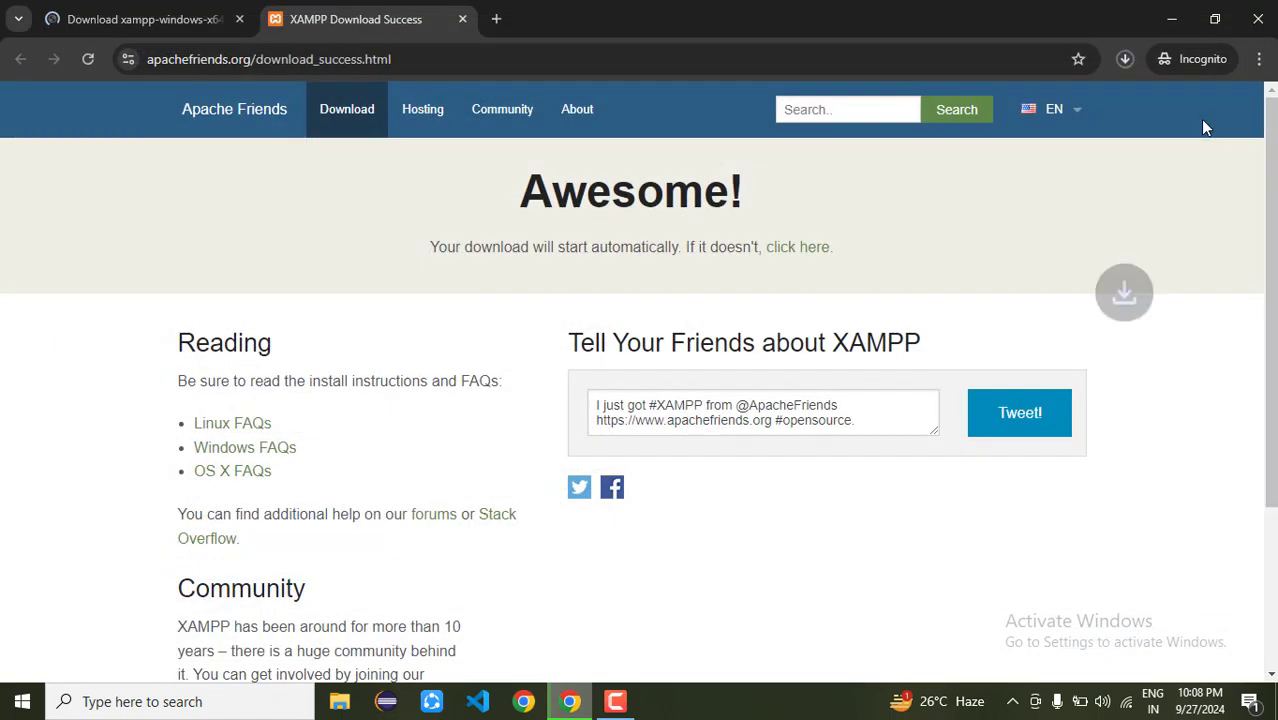
- Cancel the running download of the XAMPP 8.2.12 installer
click(1124, 60)
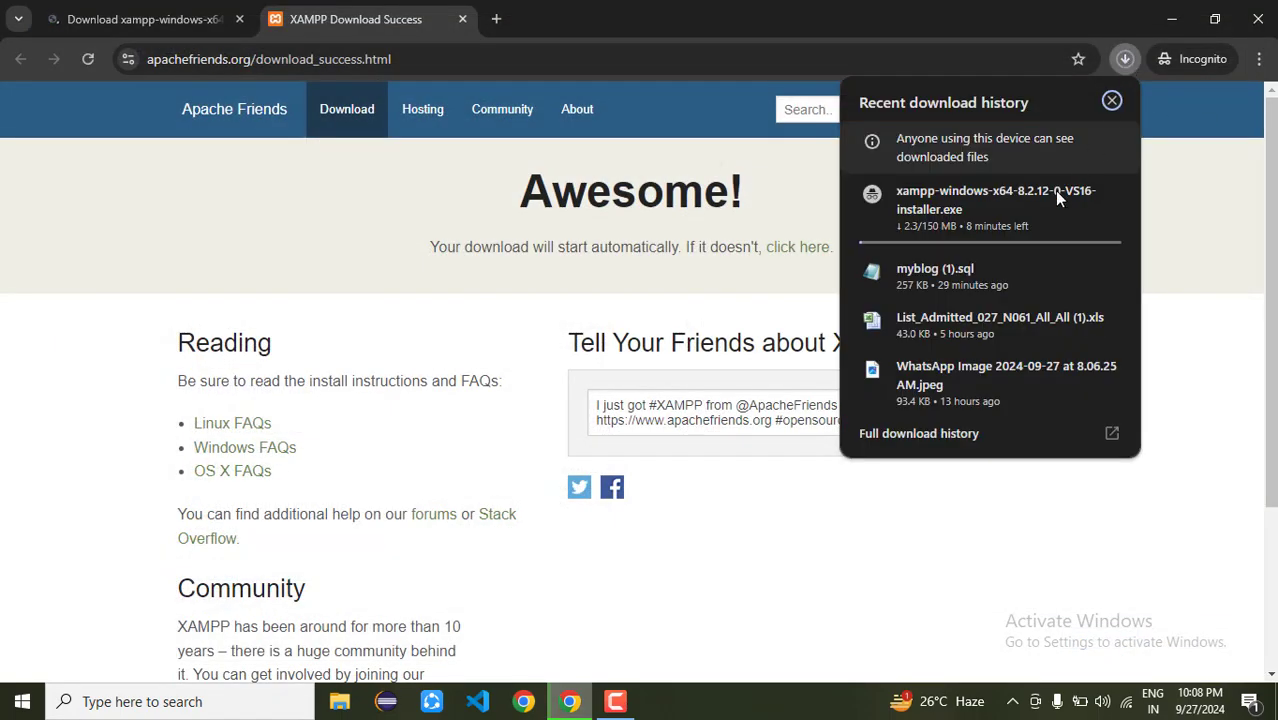
click(1073, 197)
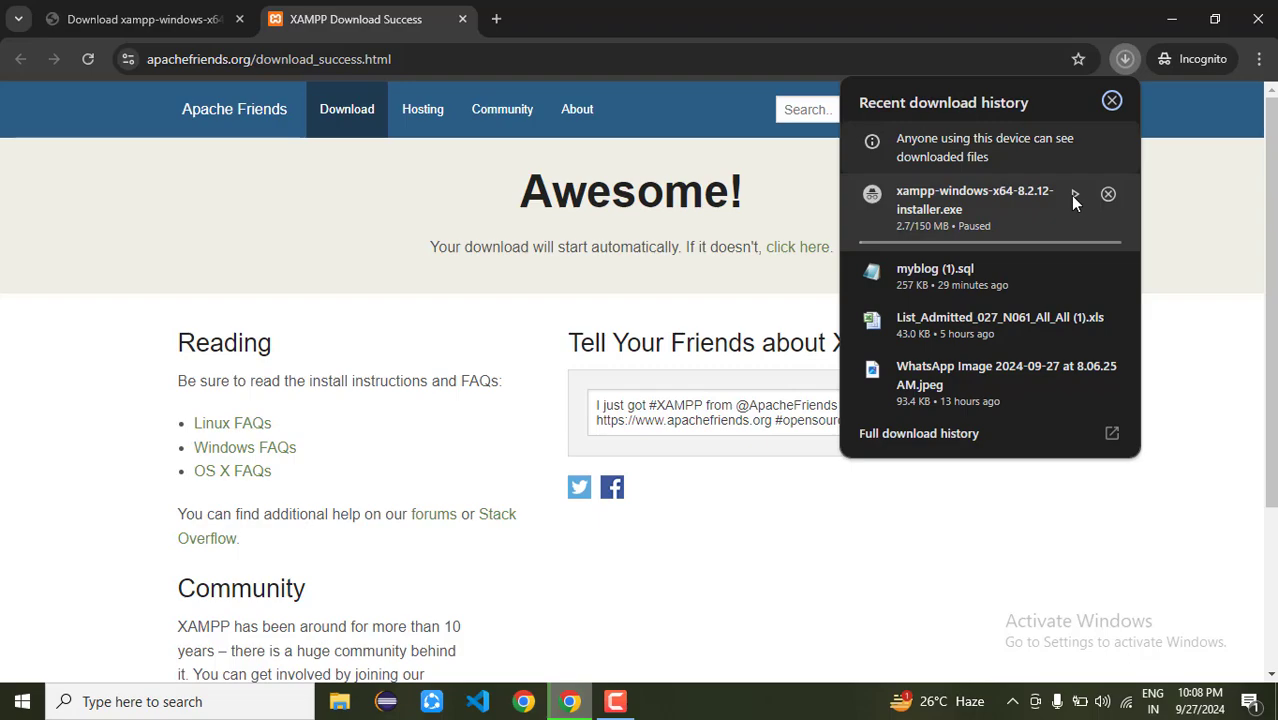
click(1108, 195)
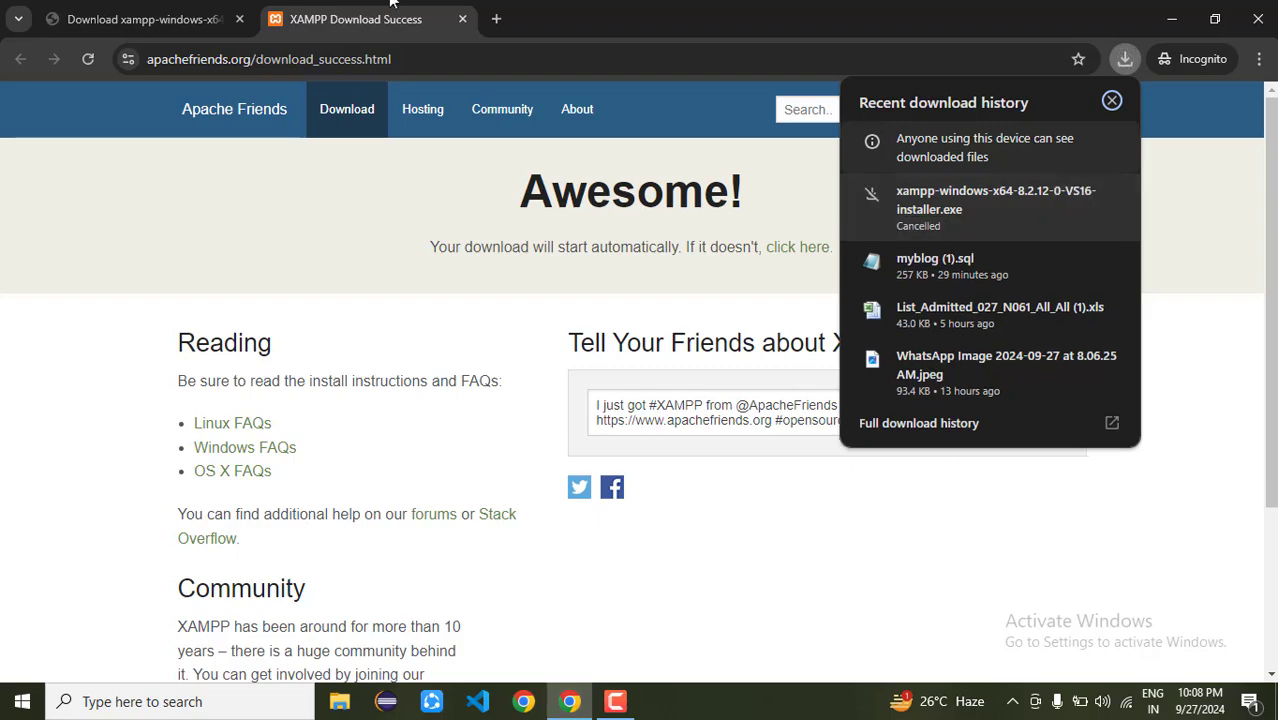
- Minimise the browser, open Local Disk (F:) in File Explorer and run the xampp-windows-x64-7.3.21-0-VC15 installer
click(160, 10)
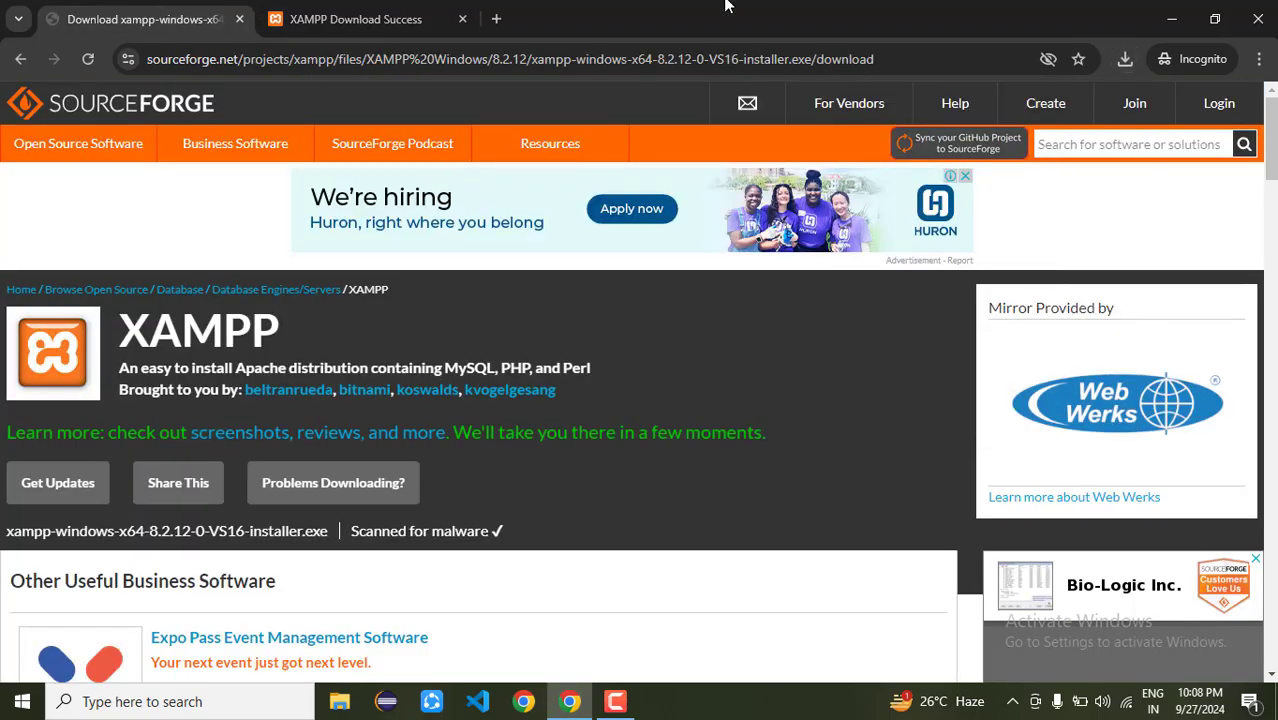
click(382, 14)
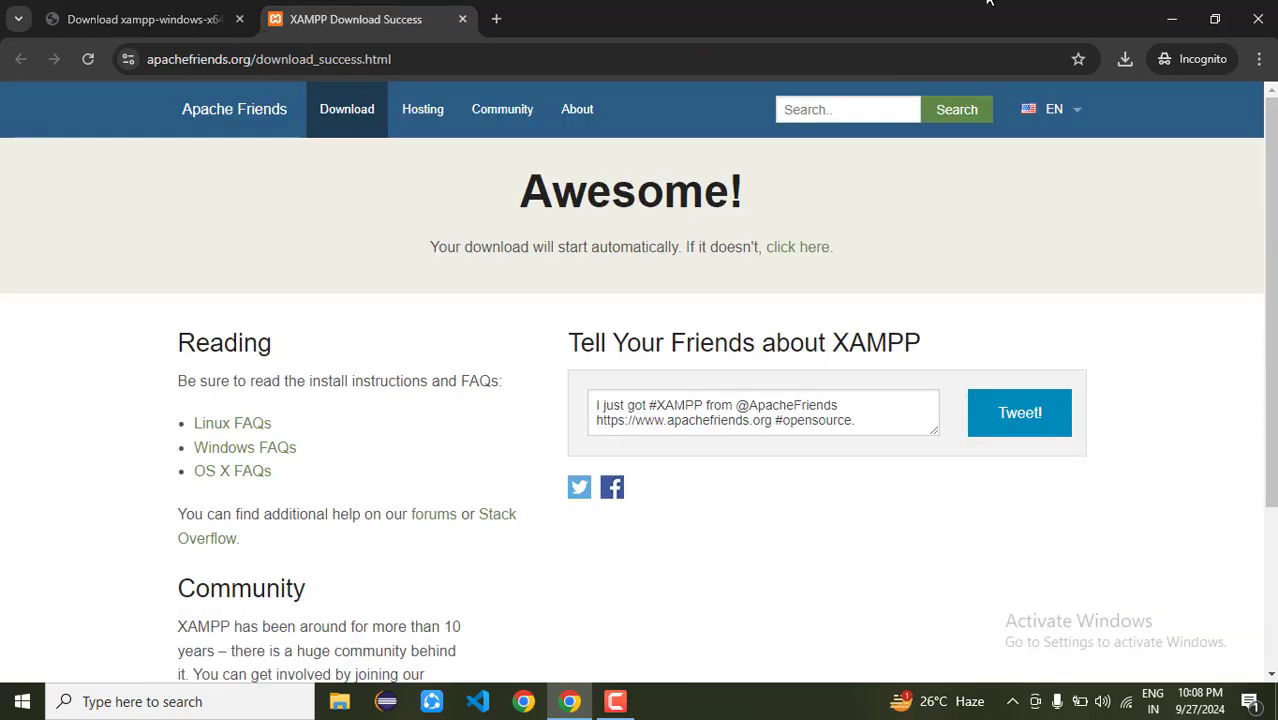
click(1169, 18)
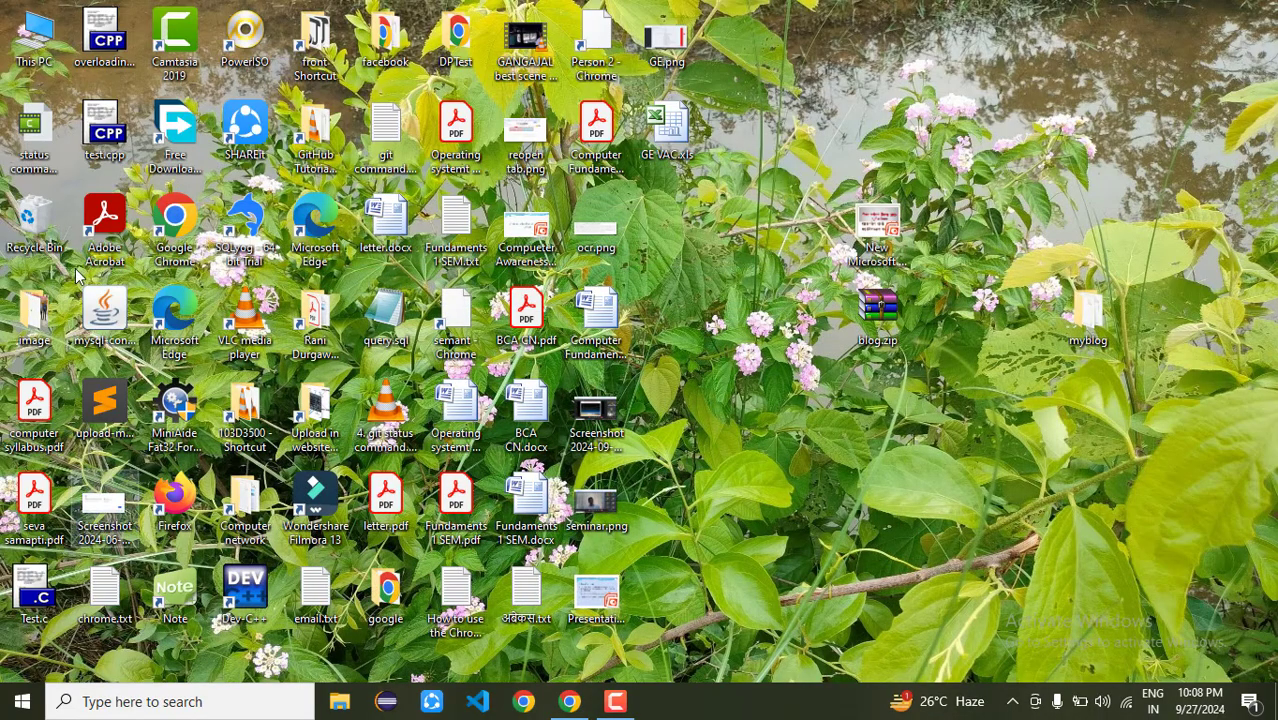
double_click(33, 62)
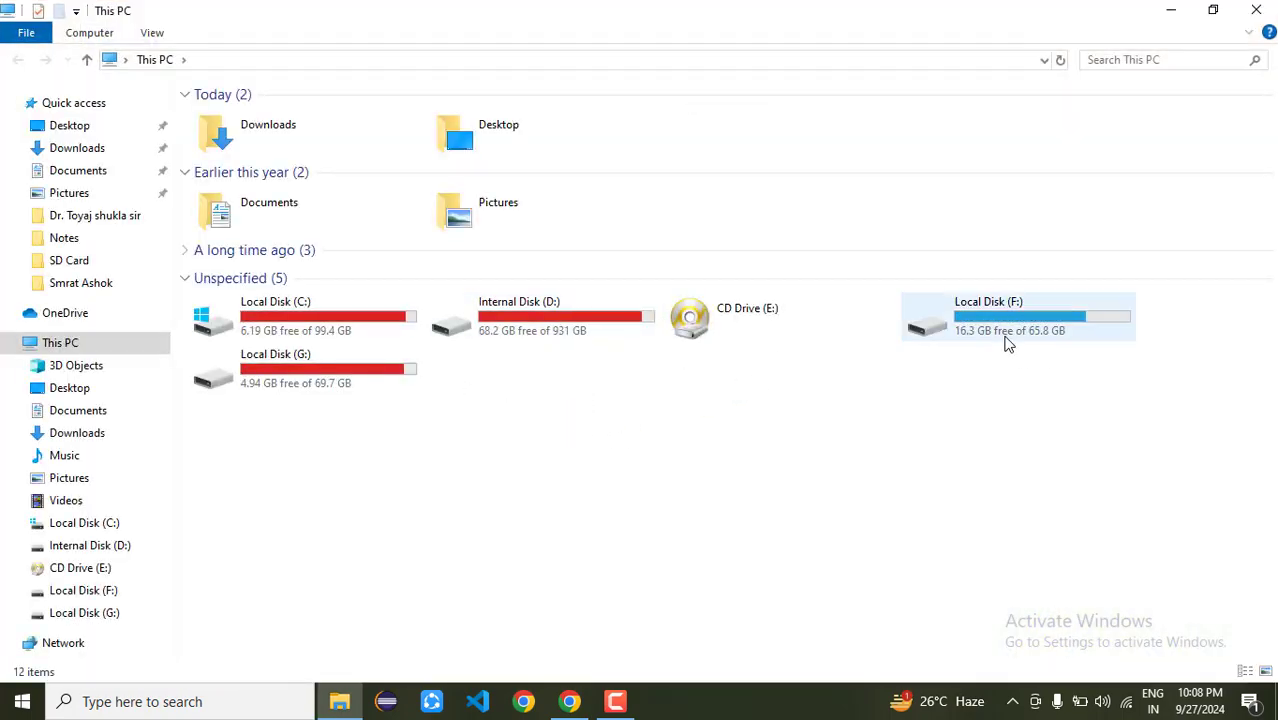
double_click(1005, 340)
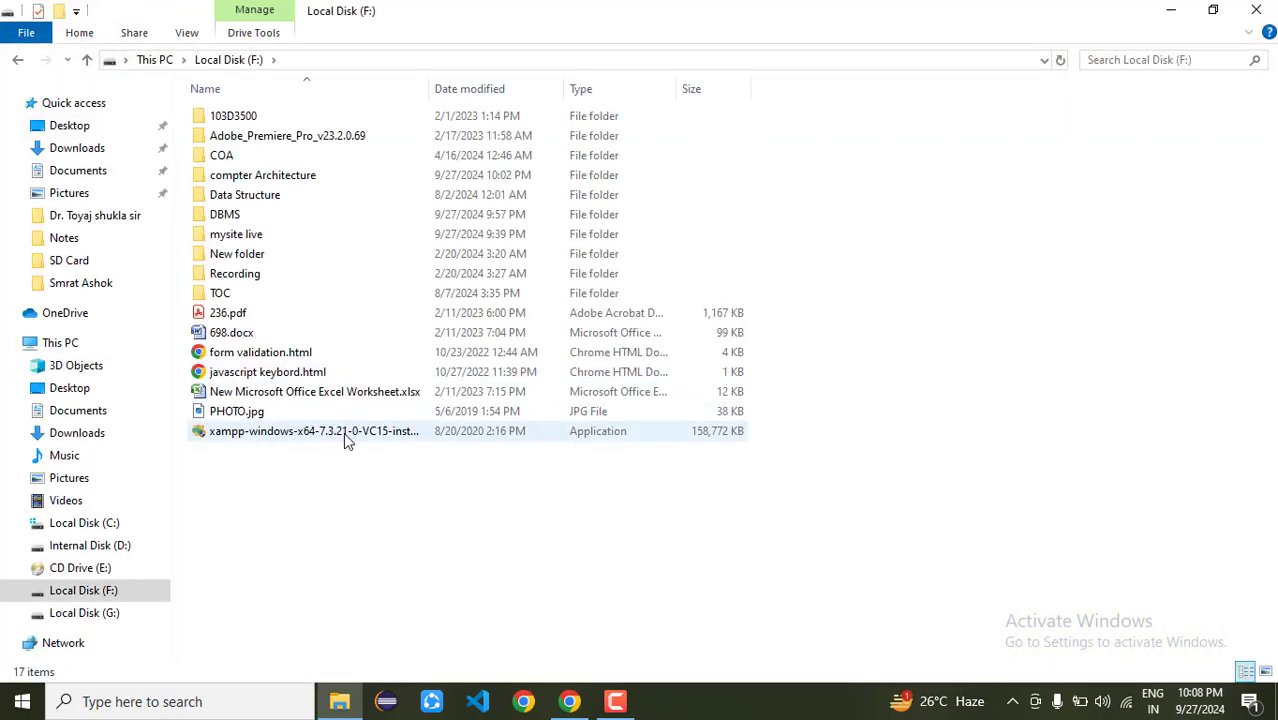
click(344, 436)
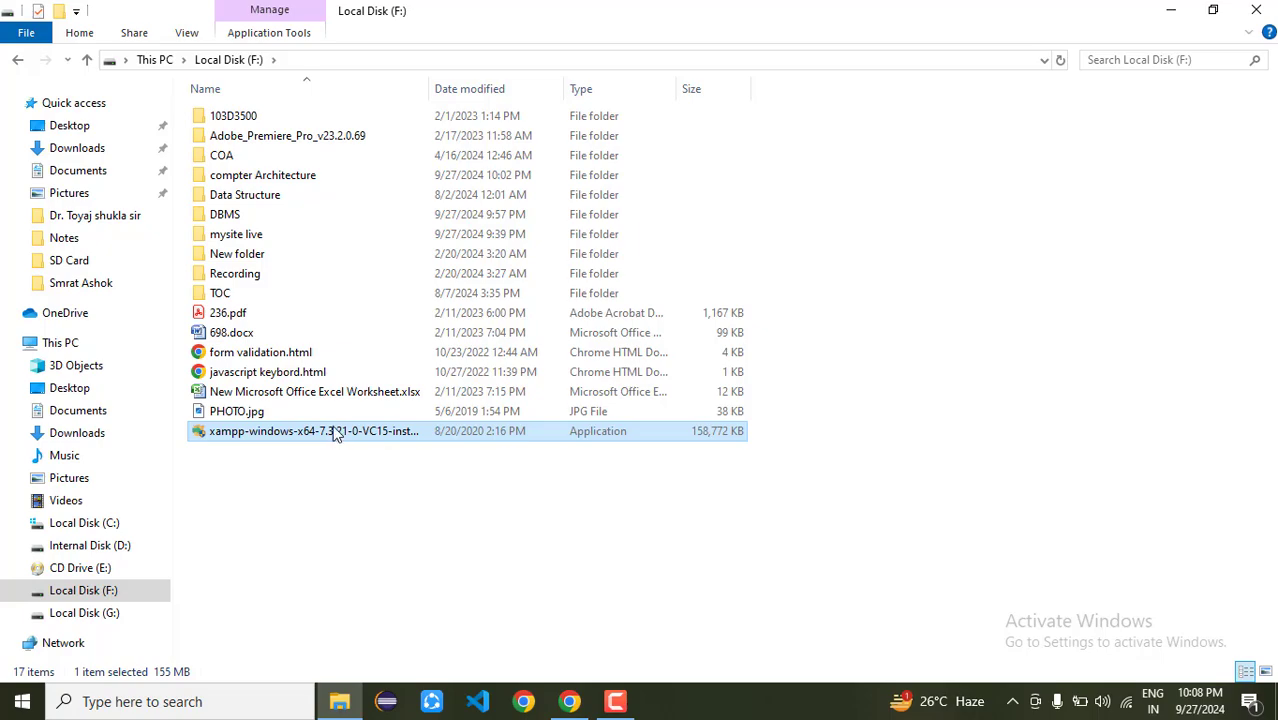
double_click(335, 432)
right_click(385, 459)
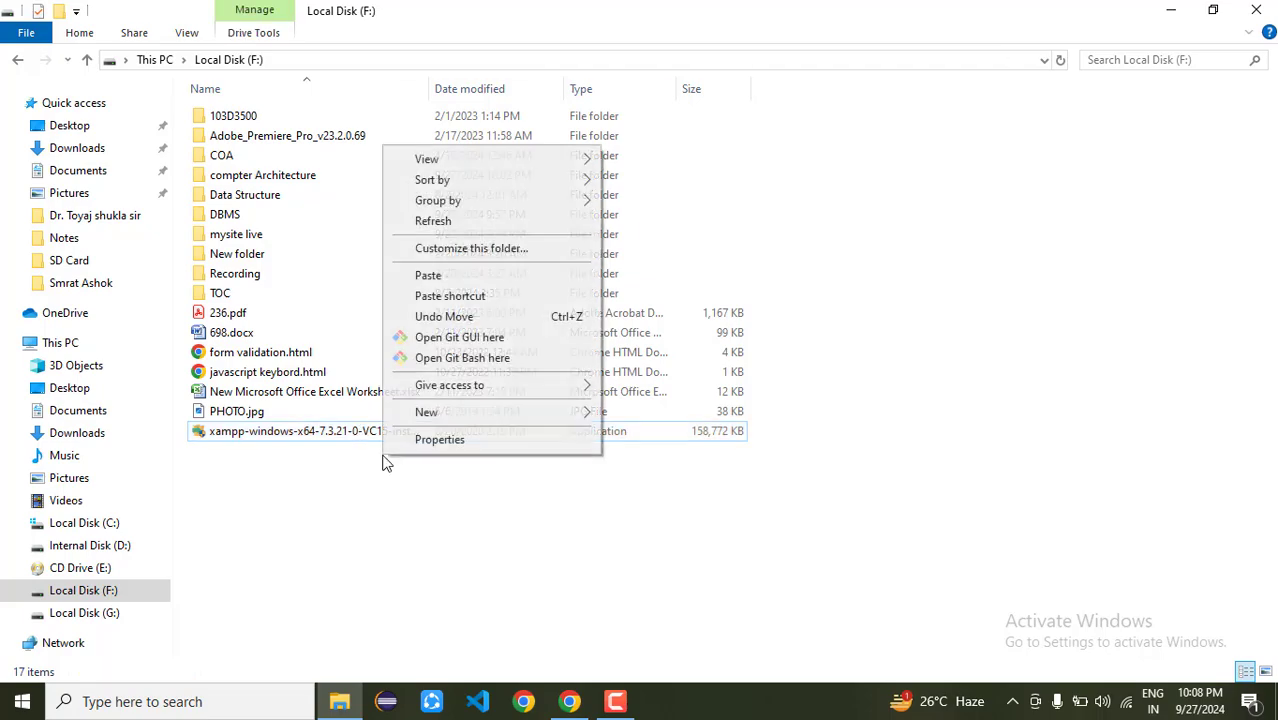
click(450, 220)
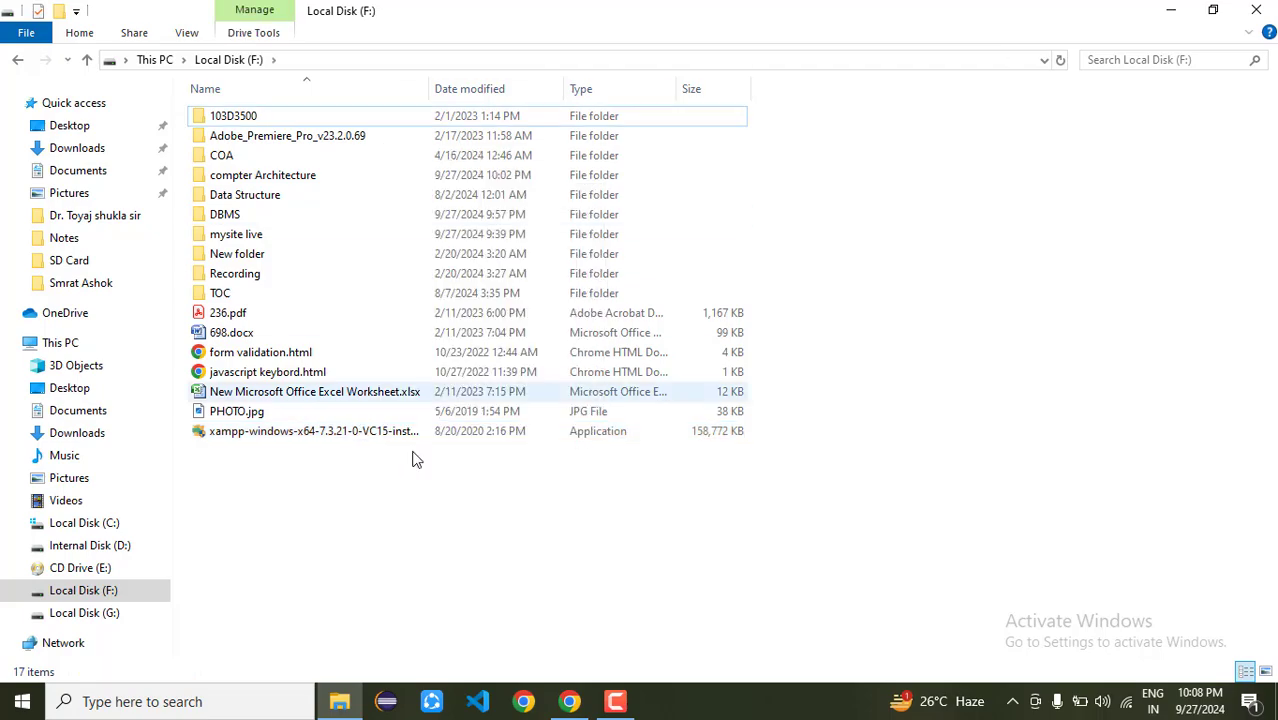
right_click(405, 527)
click(476, 288)
- Acknowledge the User Account Control warning and advance the XAMPP setup to the installation folder choice, keeping the default options
click(661, 701)
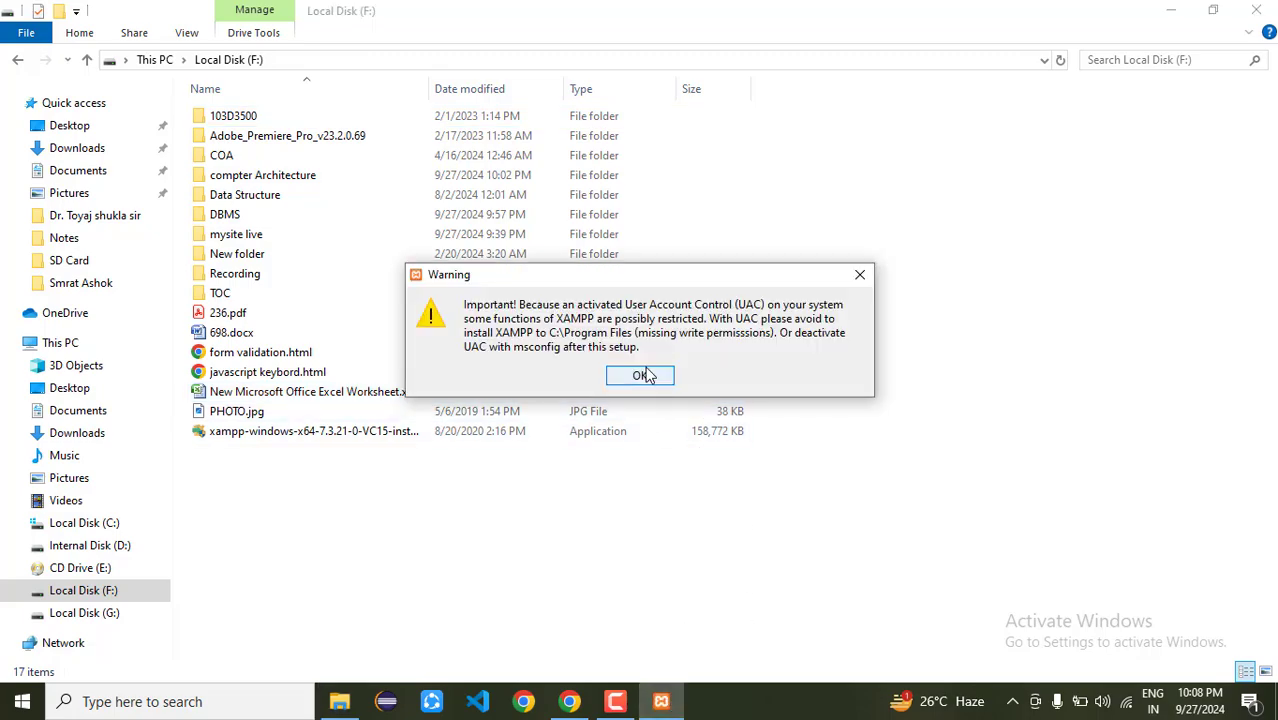
click(643, 376)
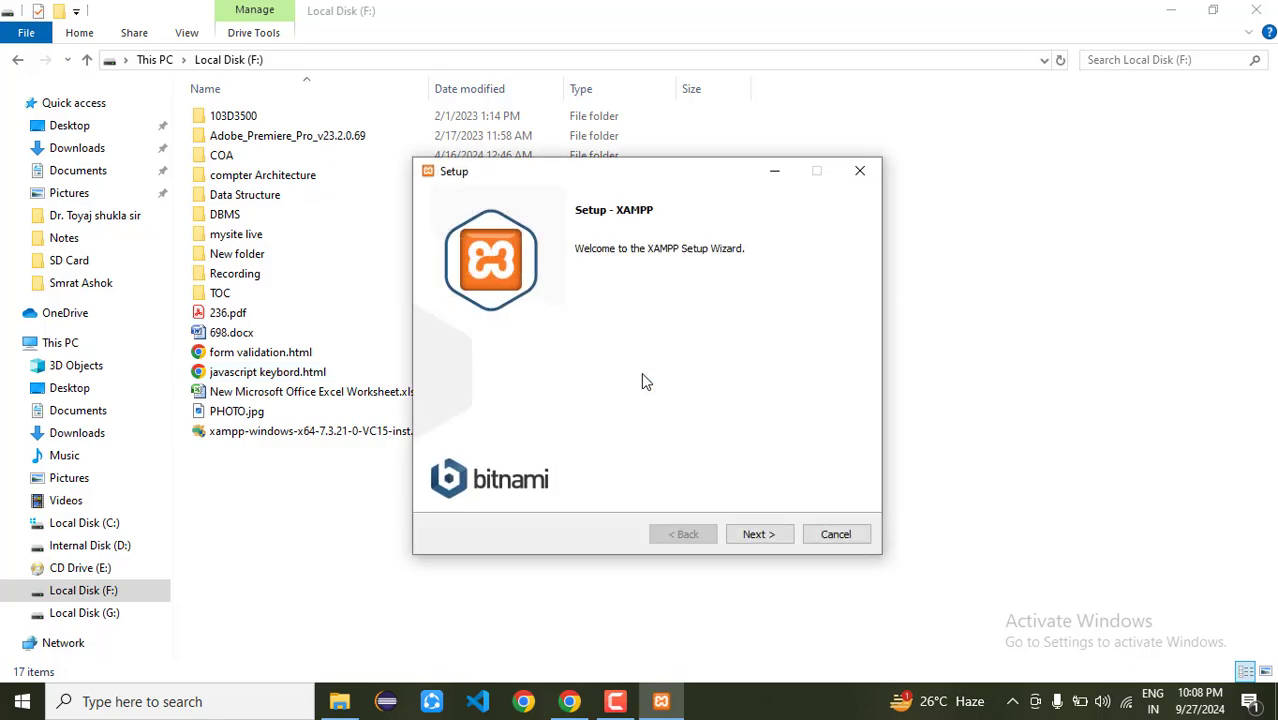
click(759, 534)
click(759, 534)
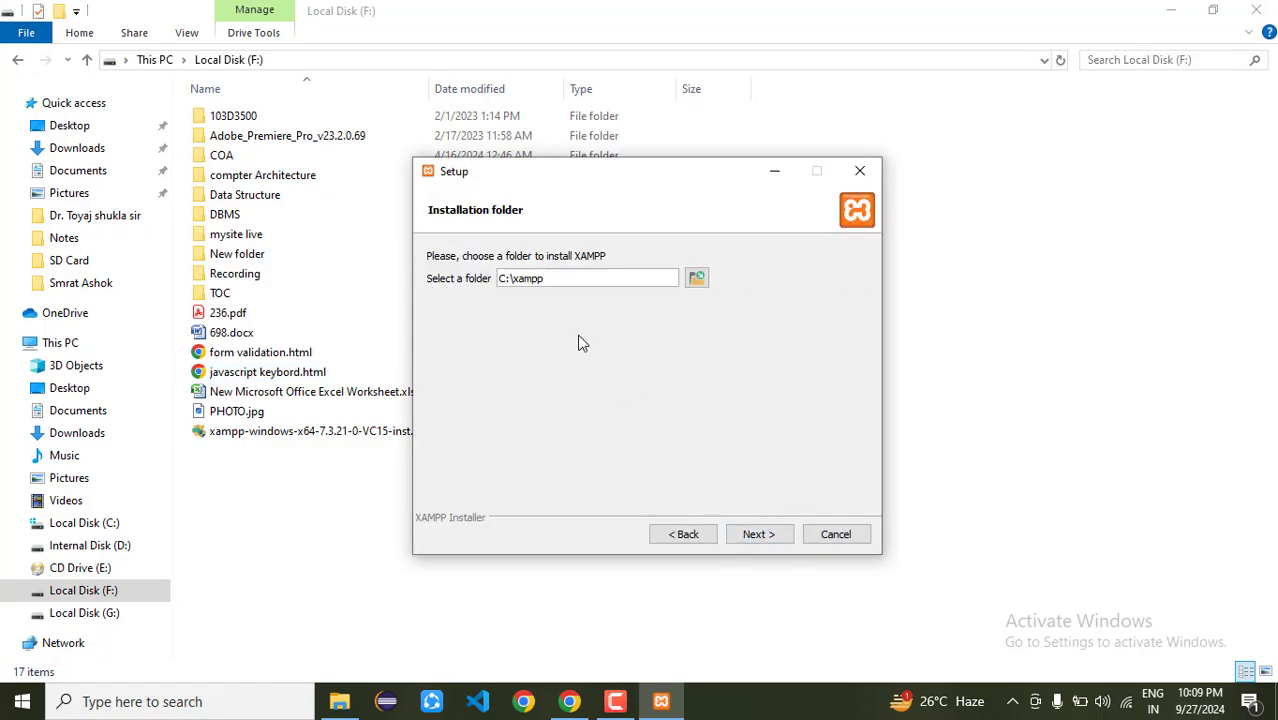
- Set the XAMPP installation folder to F:\xampp and continue the setup to the Bitnami for XAMPP page
click(17, 60)
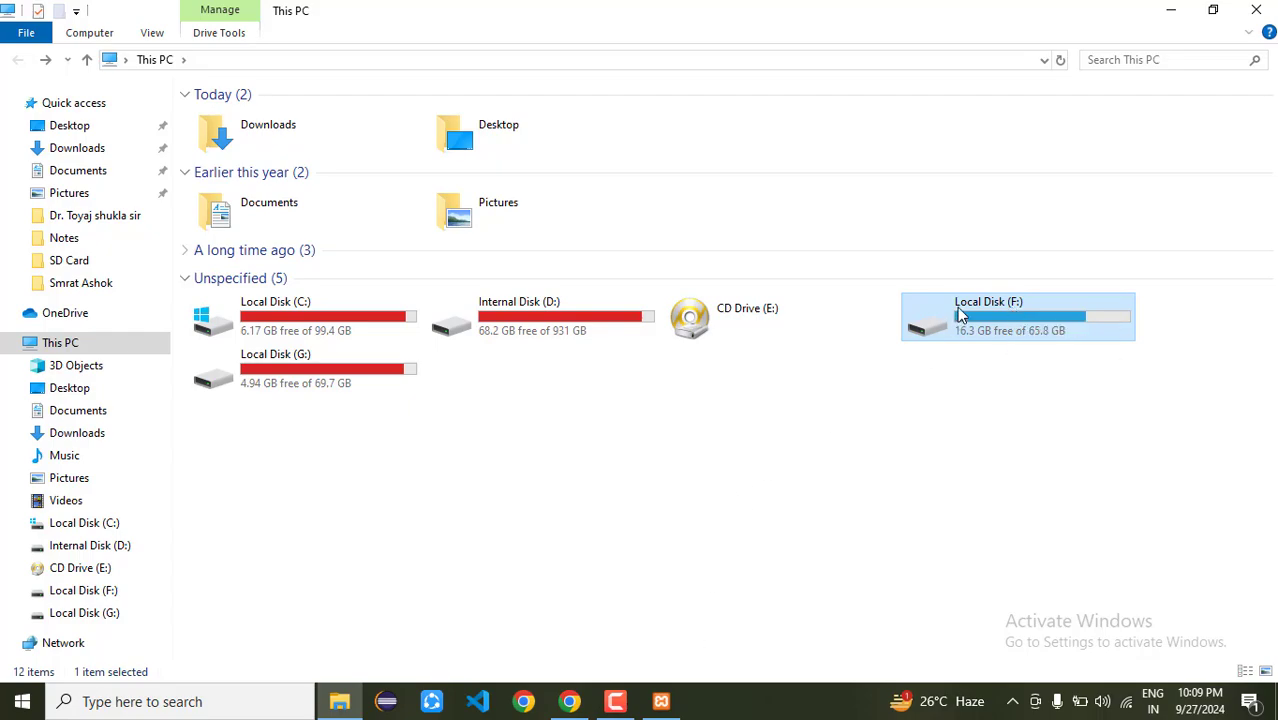
key(Return)
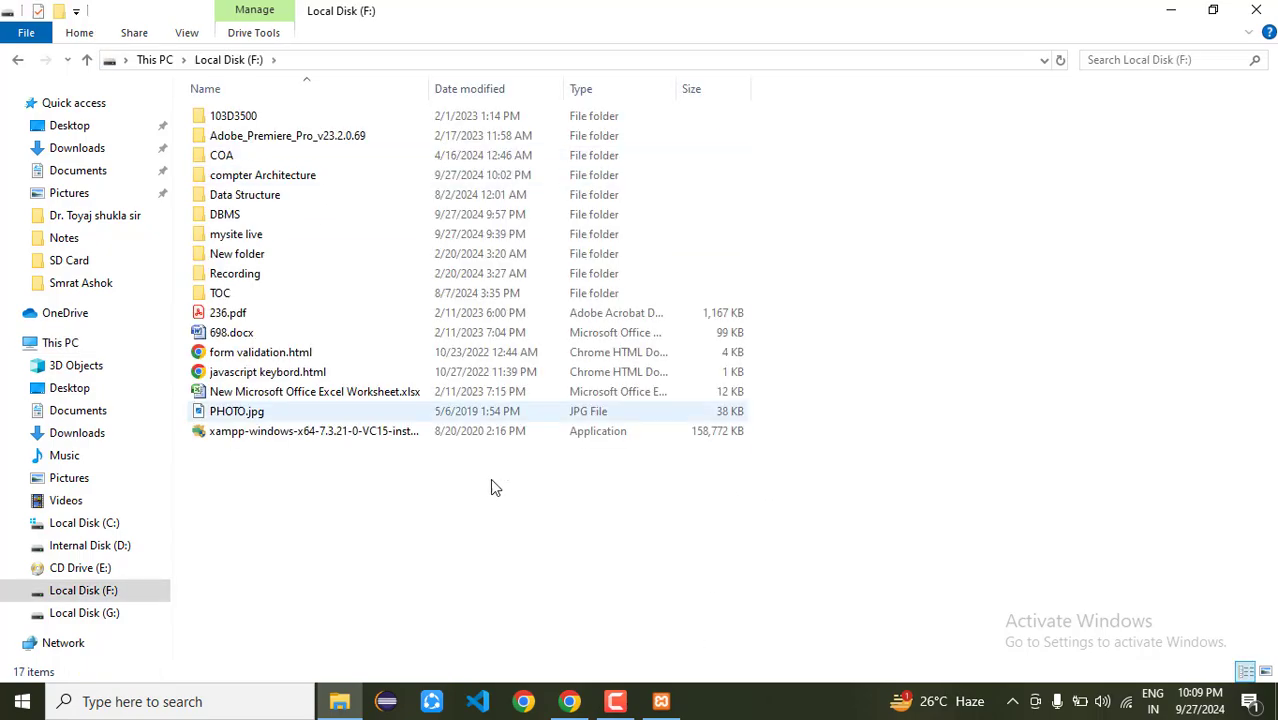
click(661, 701)
key(Left)
key(Left)
key(Left)
key(Left)
key(Left)
key(Left)
key(Left)
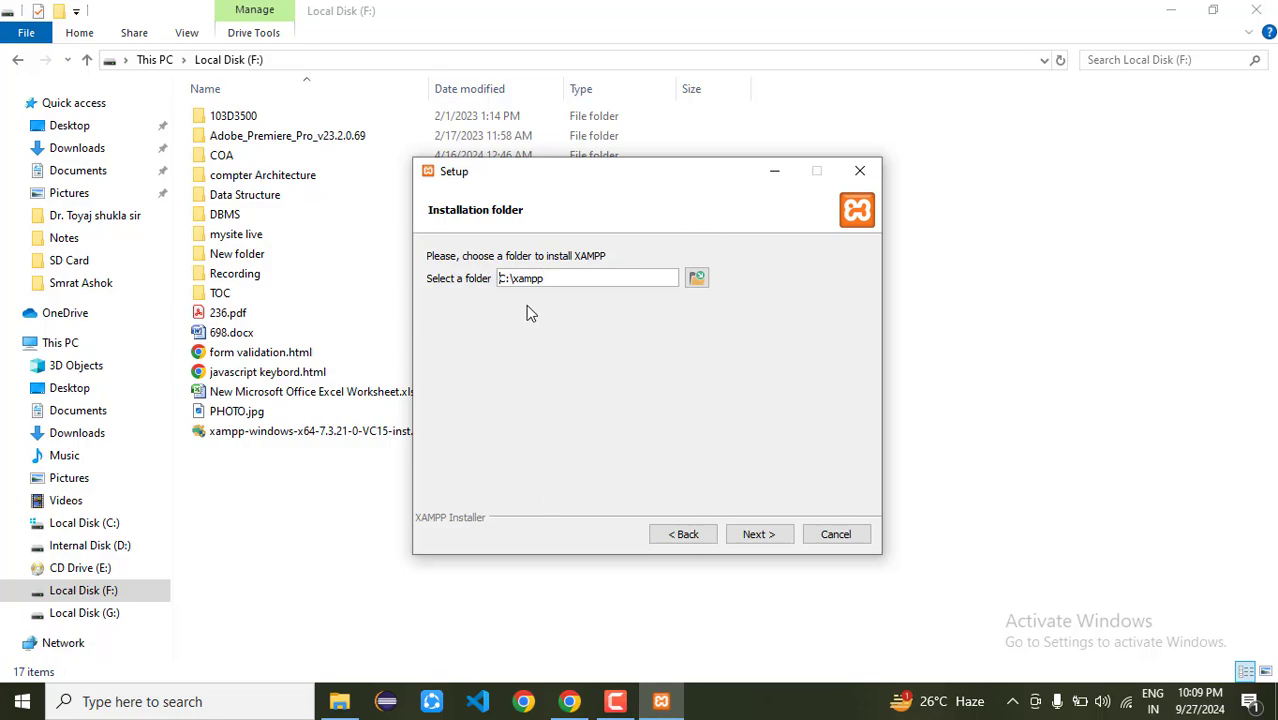
key(BackSpace)
text(F)
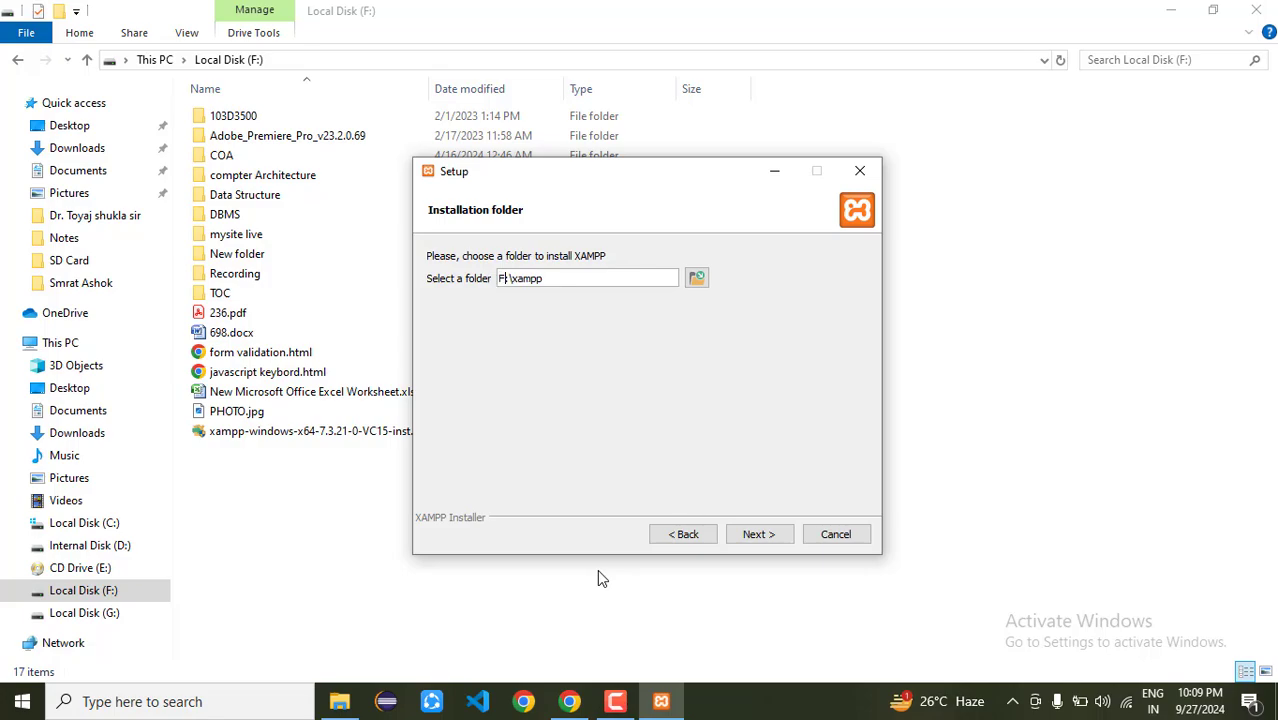
click(752, 534)
click(752, 534)
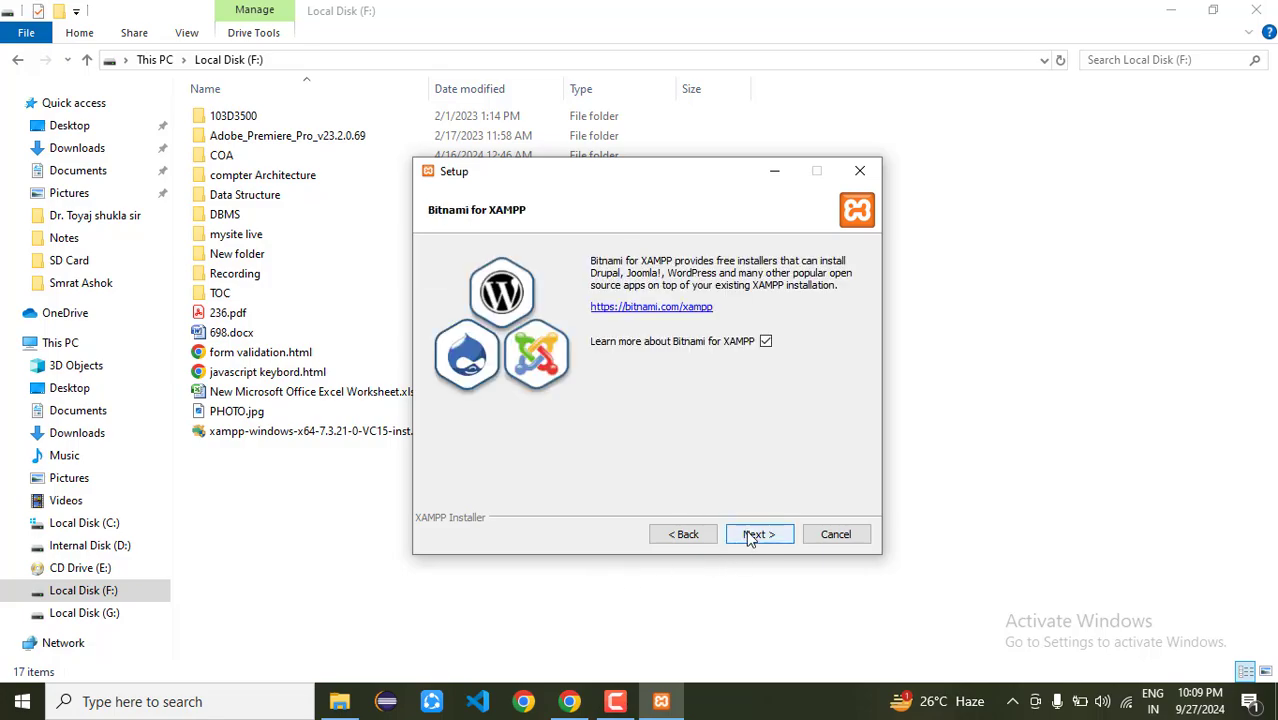
- Opt out of learning more about Bitnami for XAMPP and start the XAMPP installation
click(766, 342)
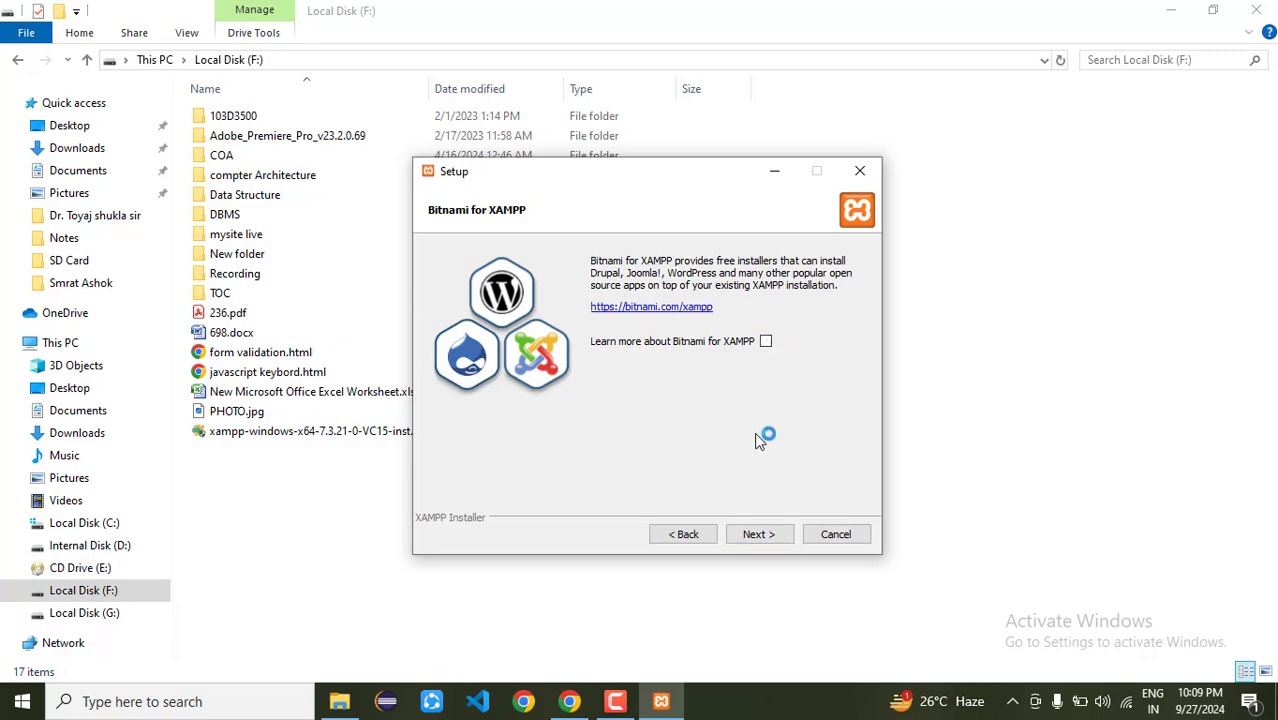
click(770, 536)
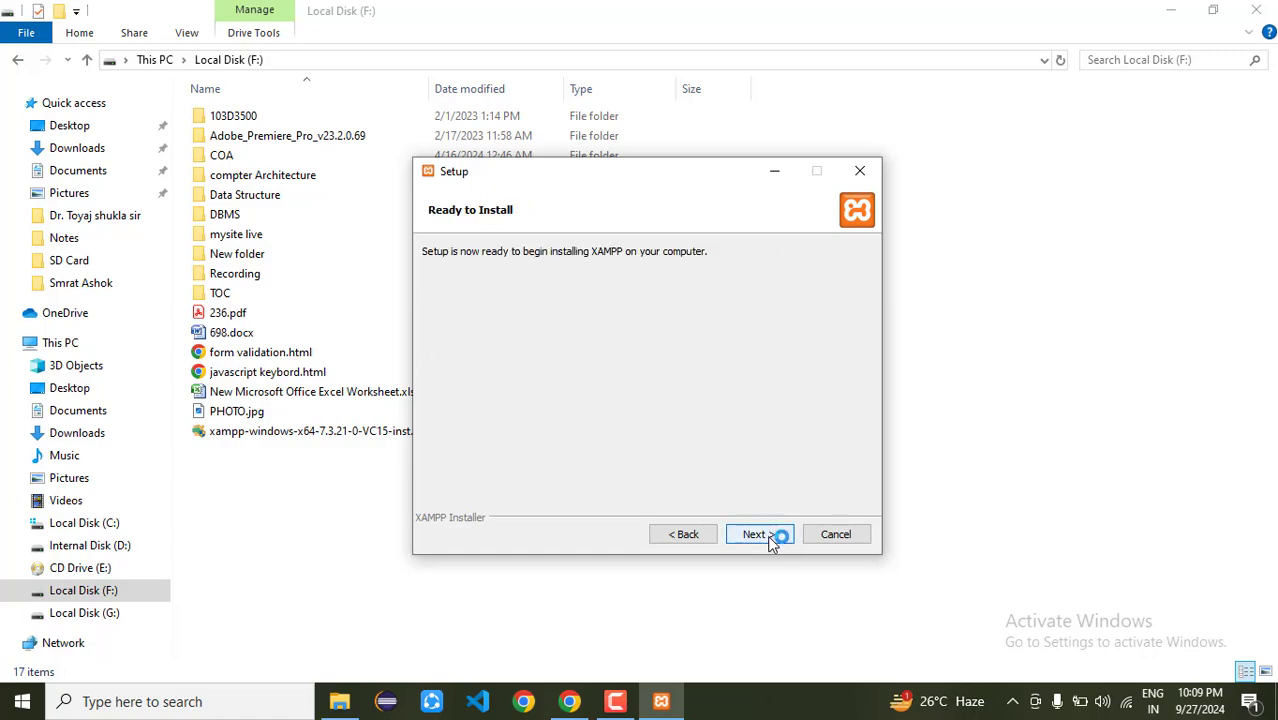
click(778, 536)
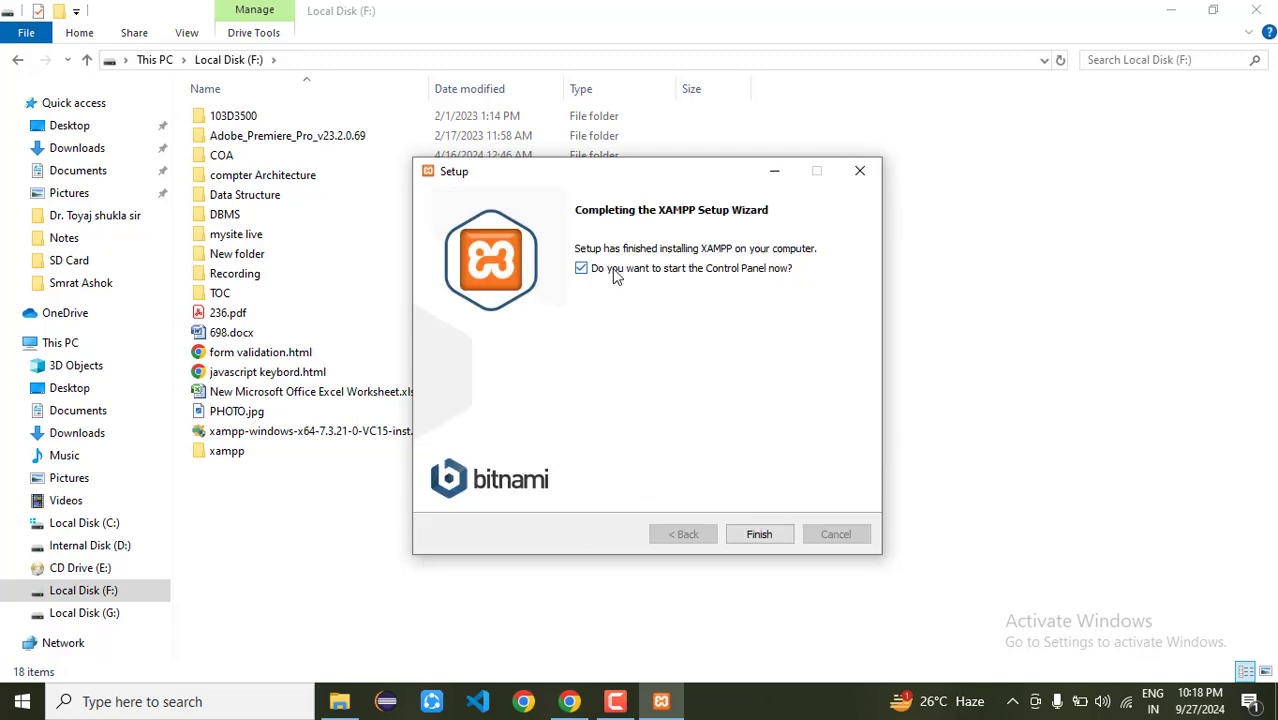
- Finish the setup with the Control Panel launch enabled and try to start the Apache module
click(760, 534)
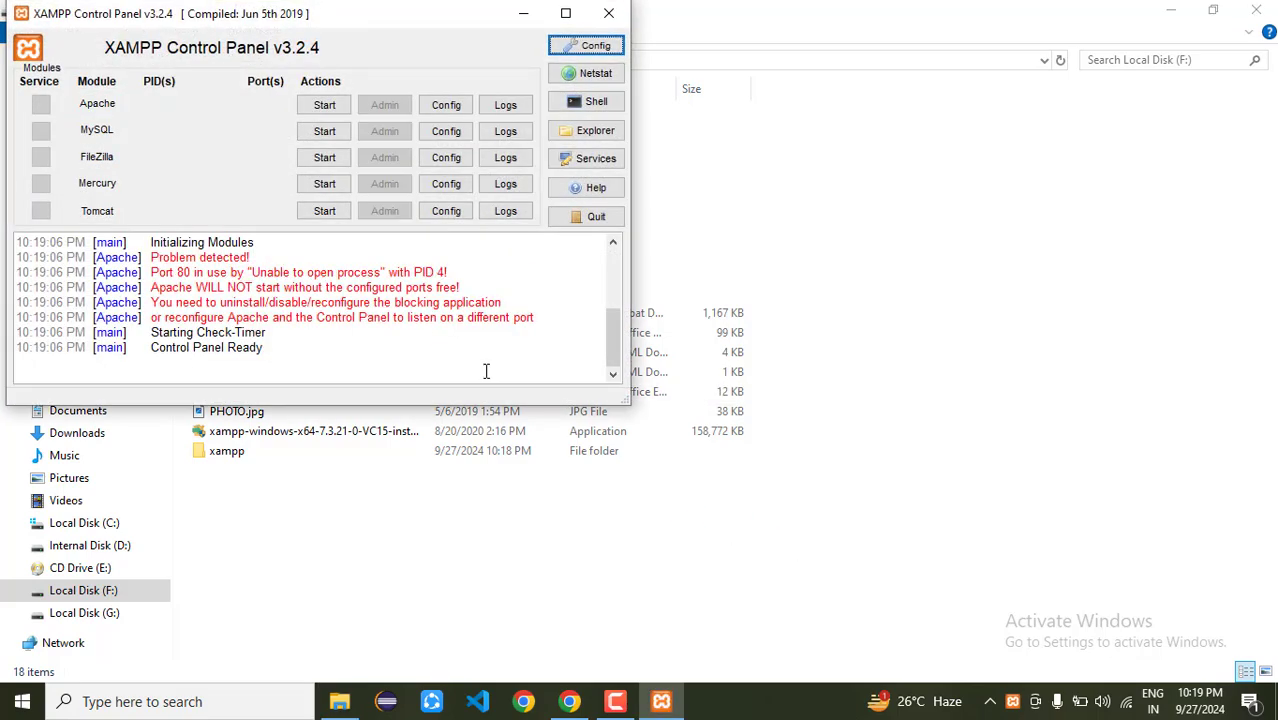
click(331, 113)
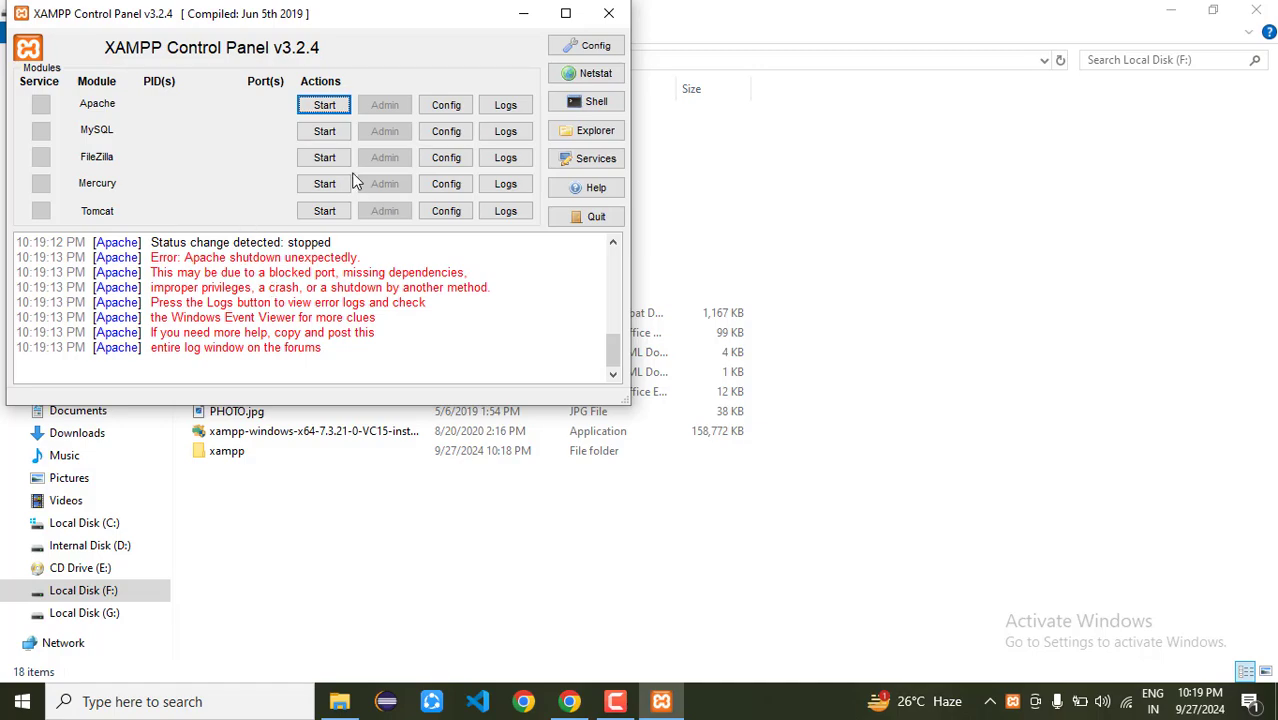
click(323, 110)
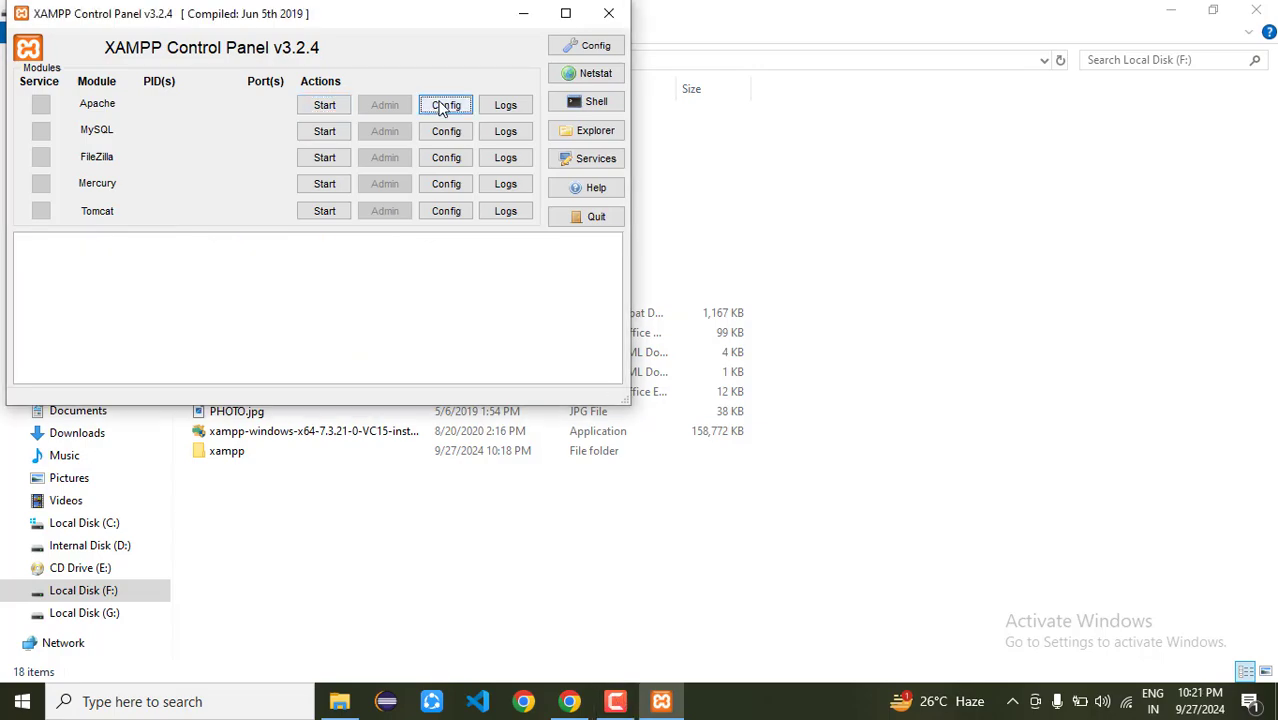
- Open Apache's httpd.conf, change its active Listen directive to port 8080, and close the file
click(433, 112)
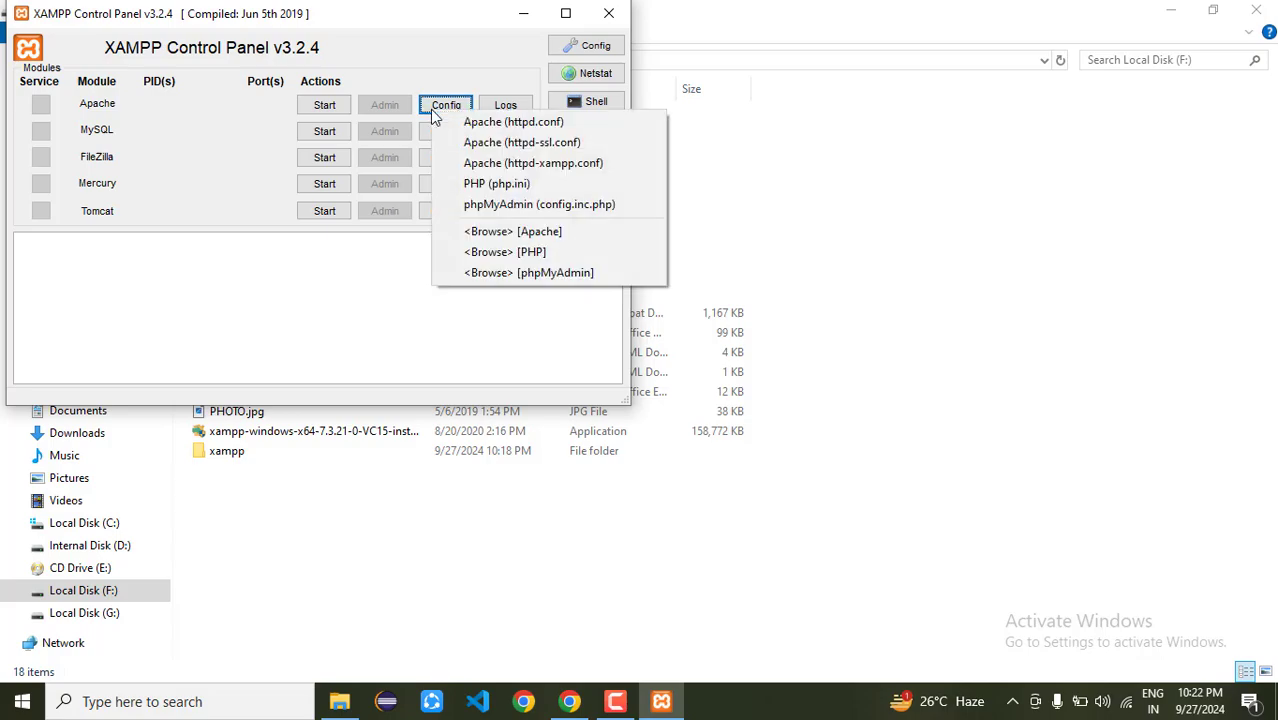
click(518, 121)
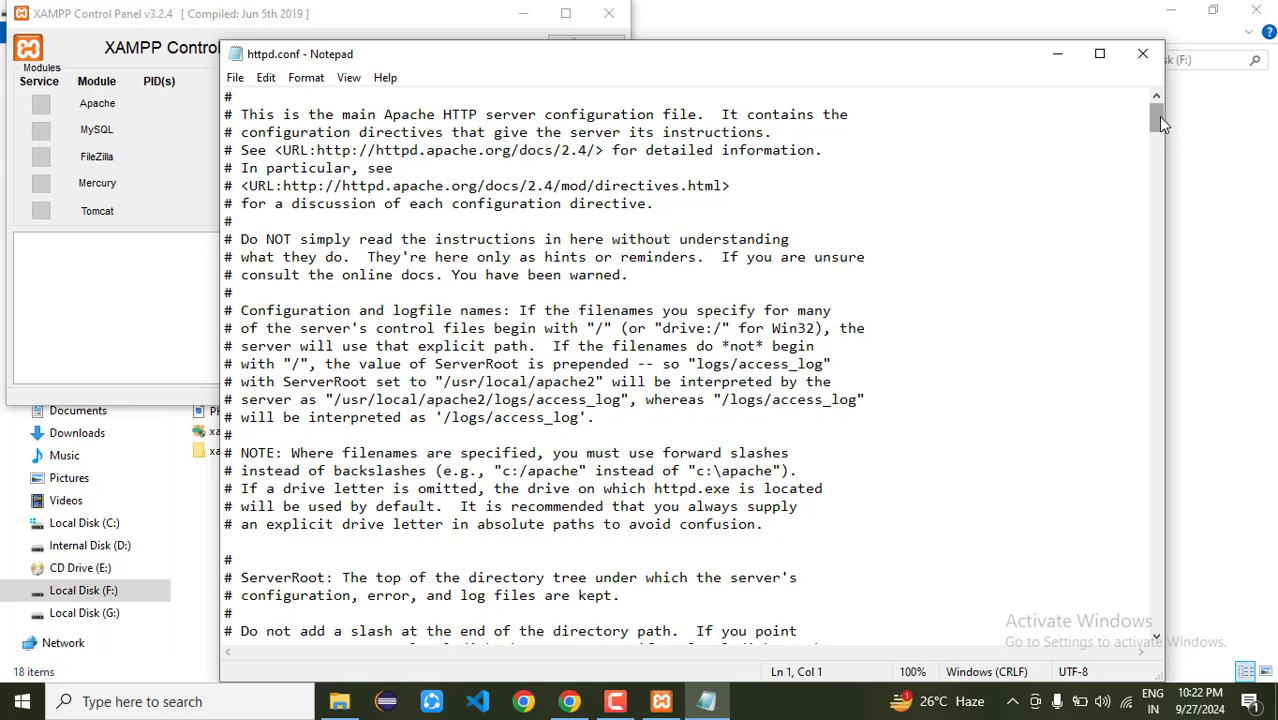
drag(1158, 116, 1170, 162)
click(351, 436)
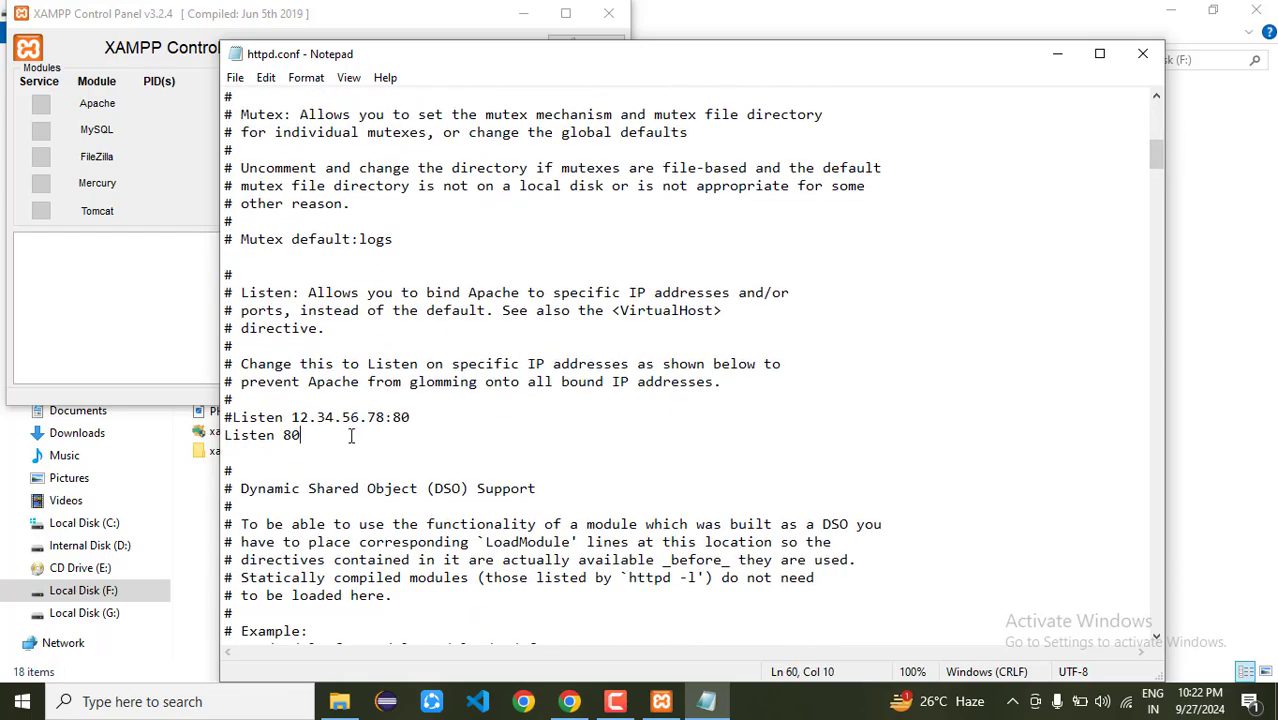
text(80)
click(1148, 60)
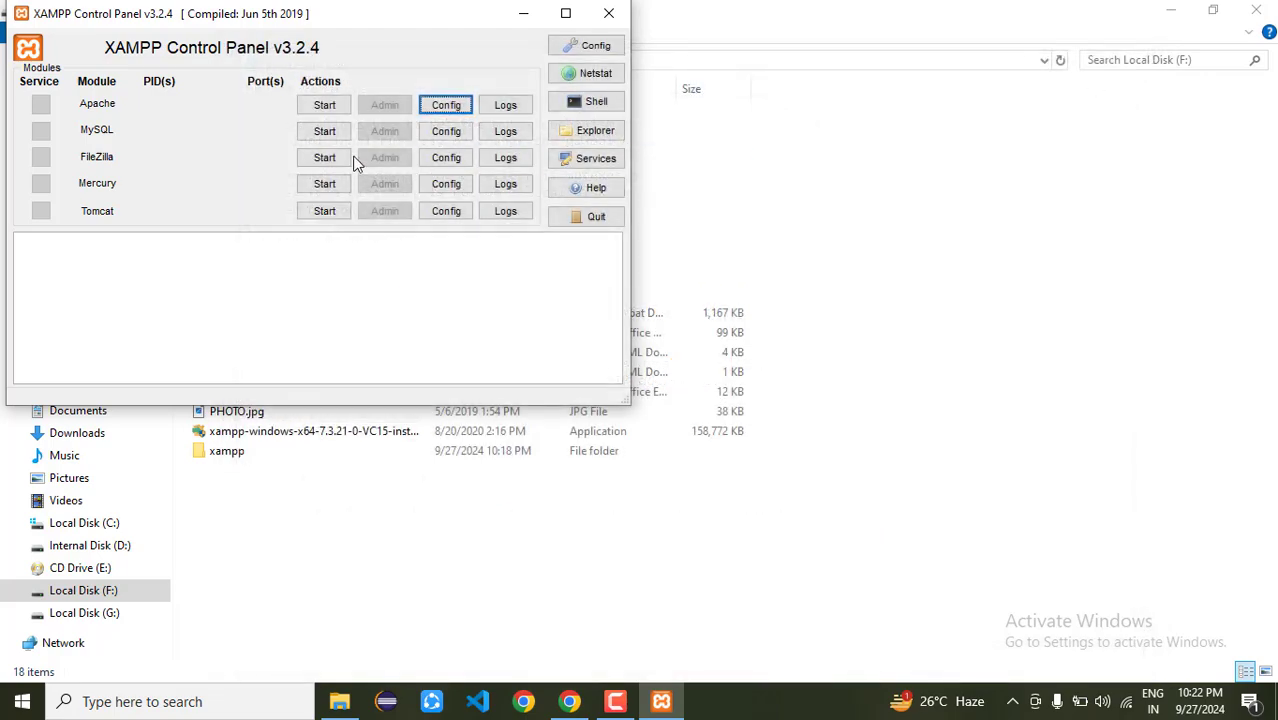
- Start the Apache module, restart it once, start the MySQL module as well, and close the XAMPP Control Panel
click(324, 105)
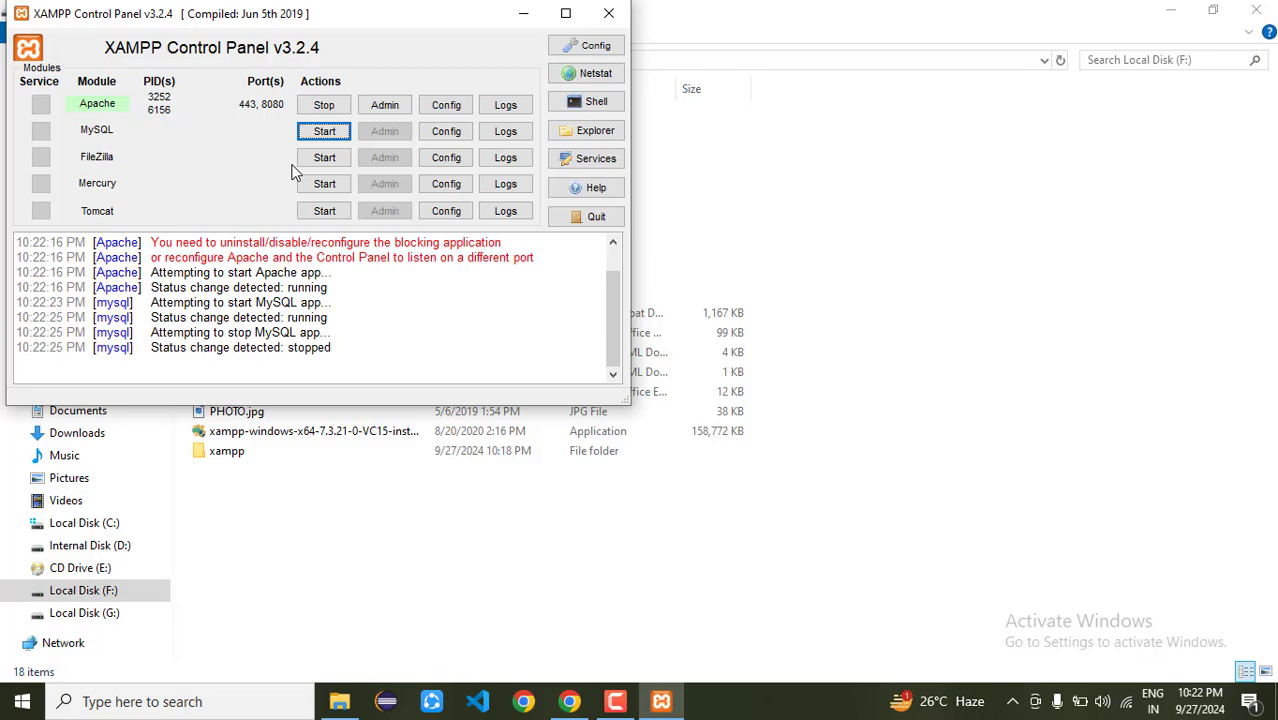
click(324, 105)
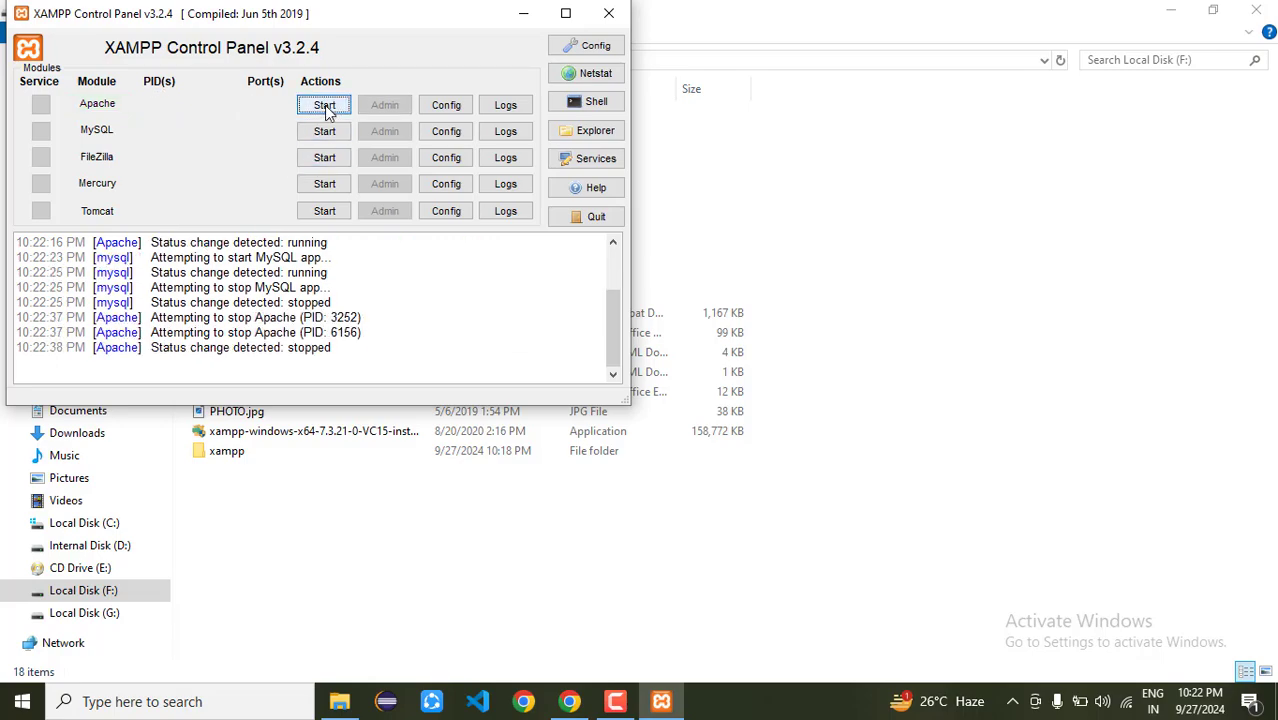
click(324, 105)
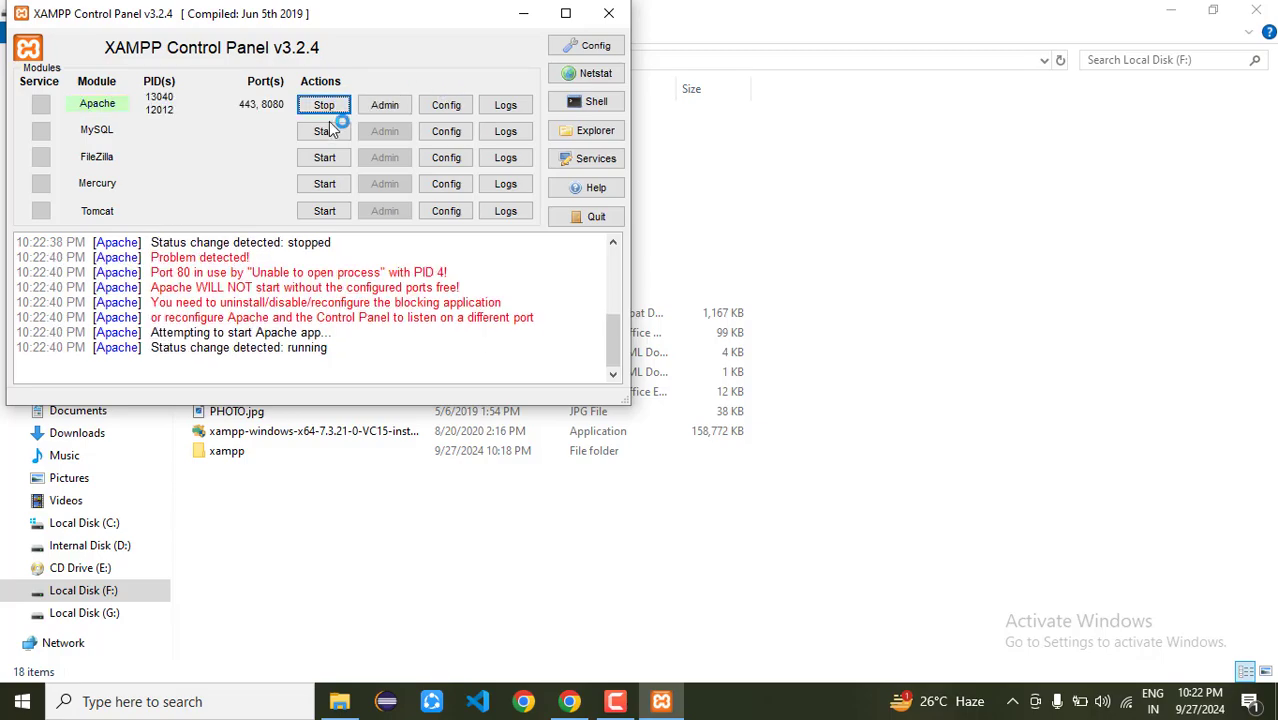
click(327, 131)
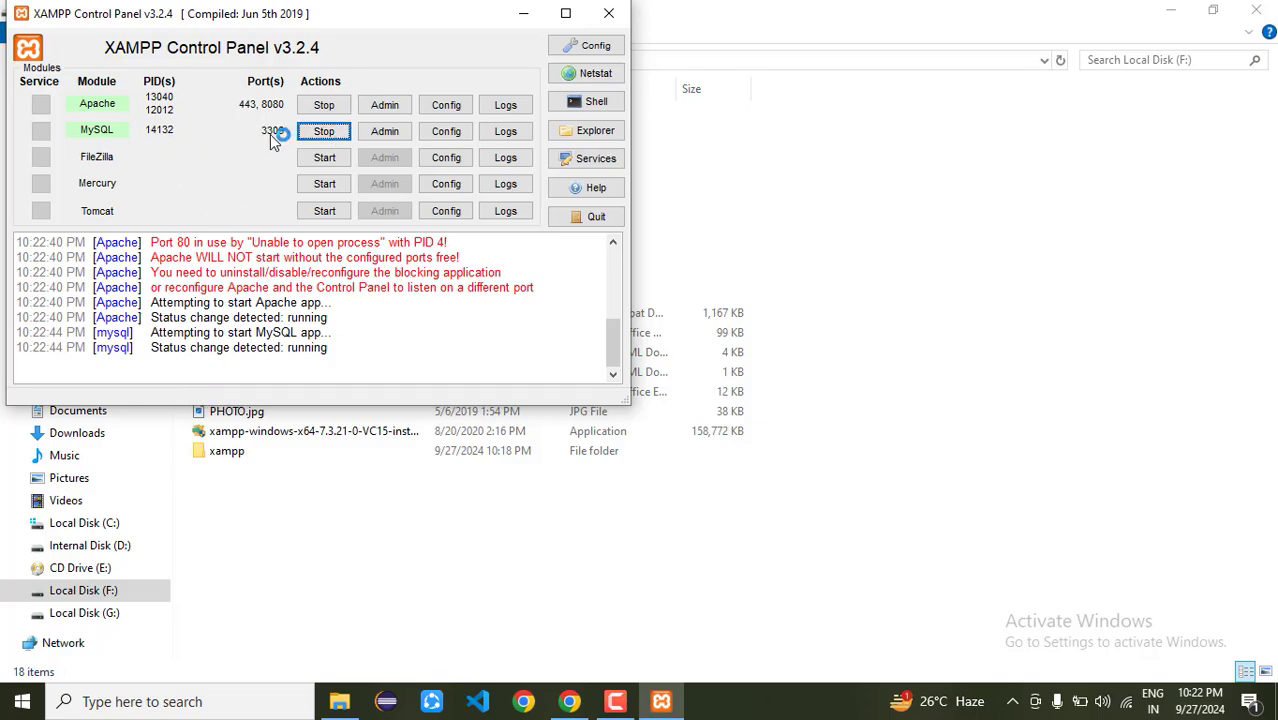
click(609, 18)
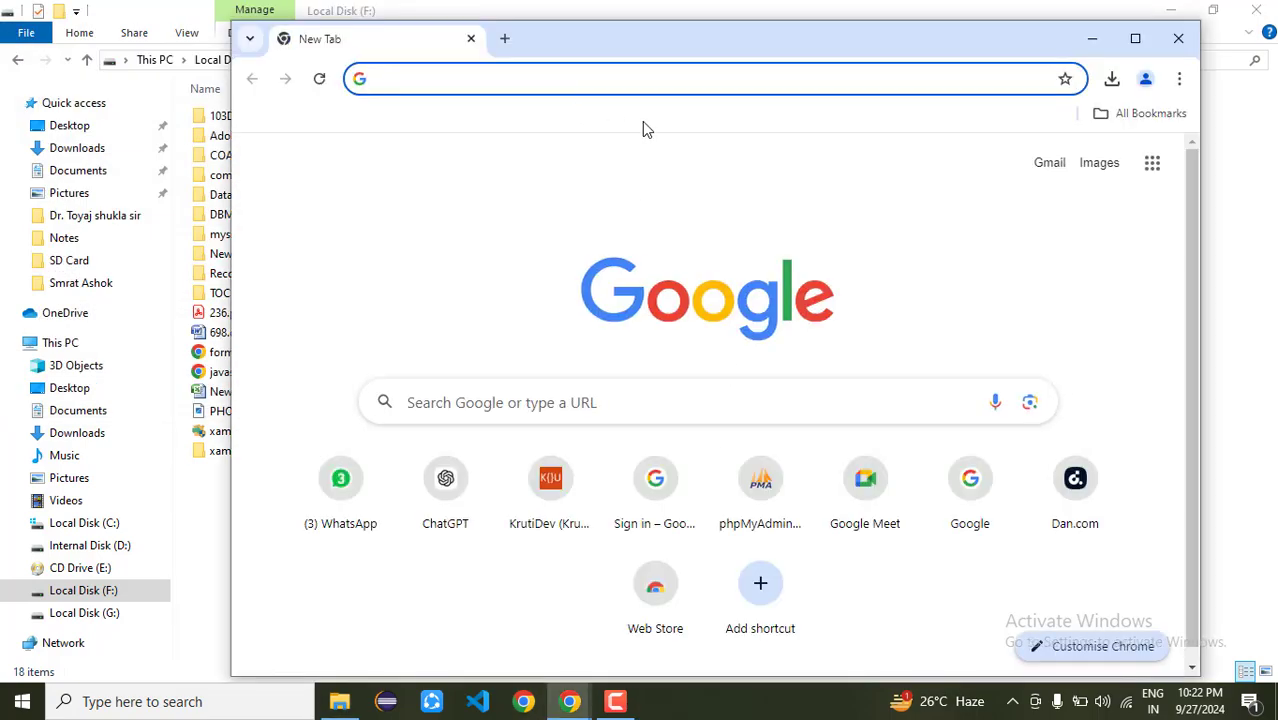
- Open a new incognito window in Chrome and bring it to the front in place of the regular window
key(F12)
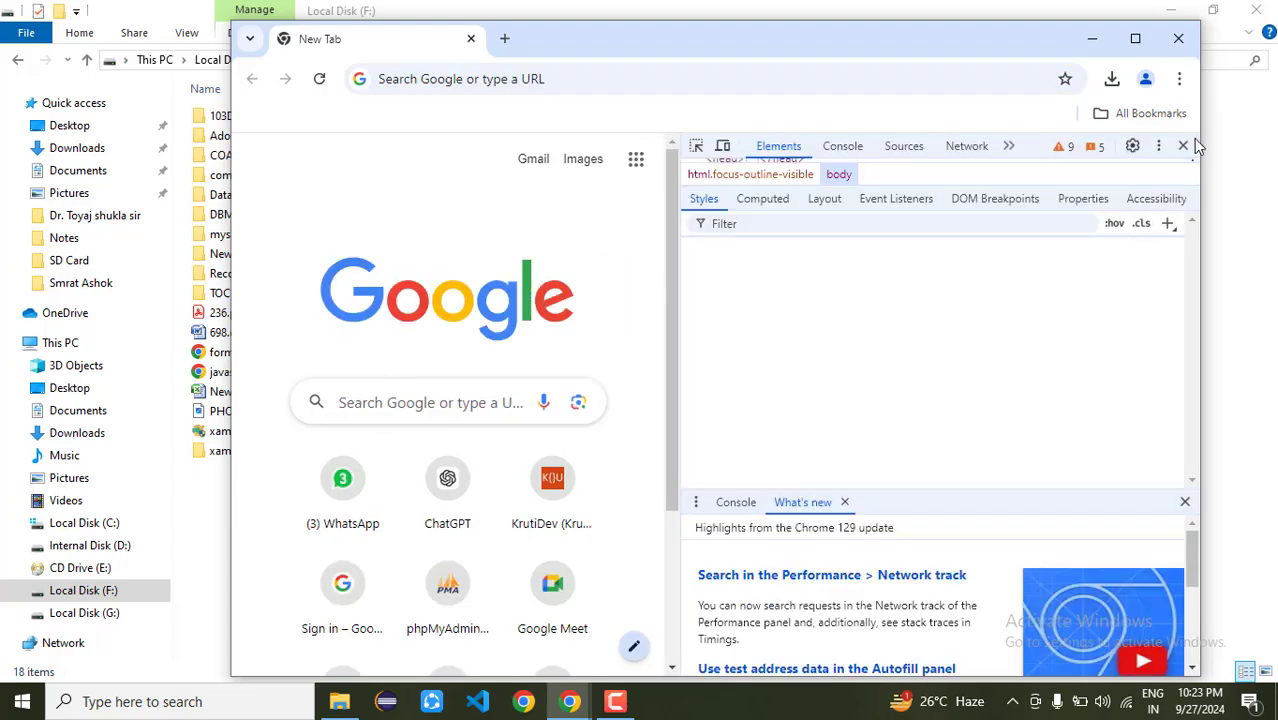
click(1184, 146)
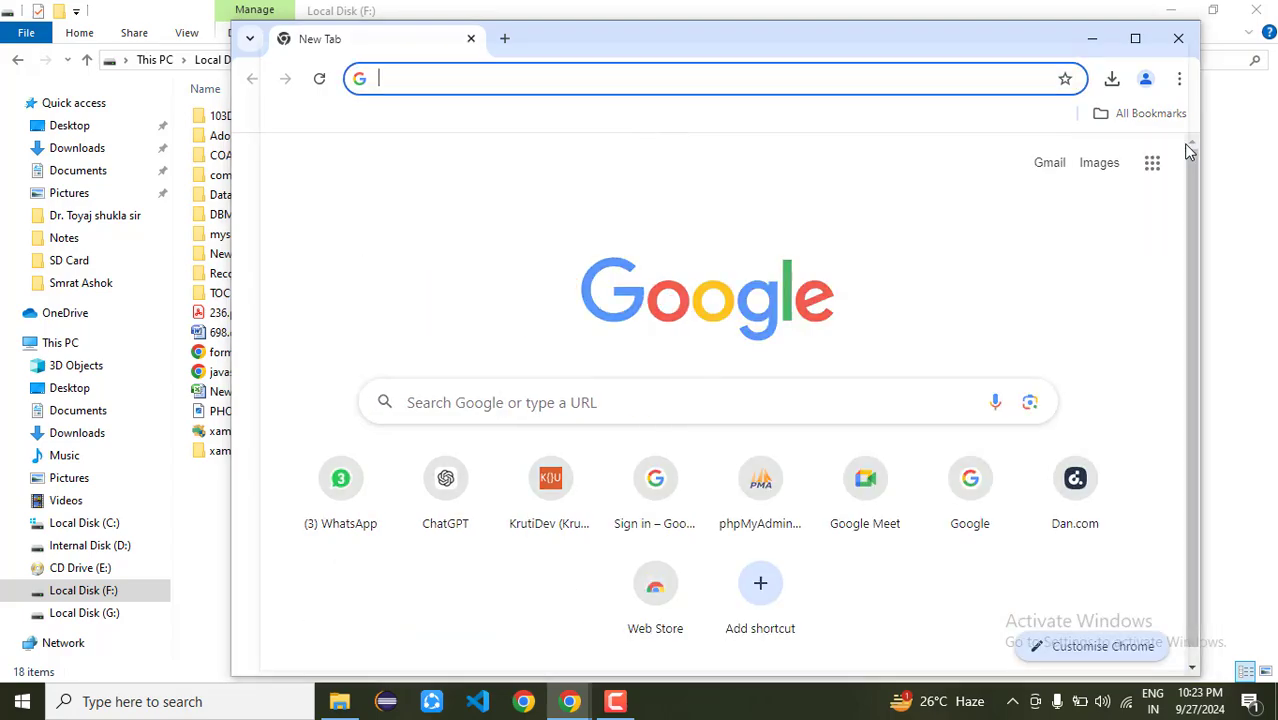
key(ctrl+shift+n)
click(1101, 48)
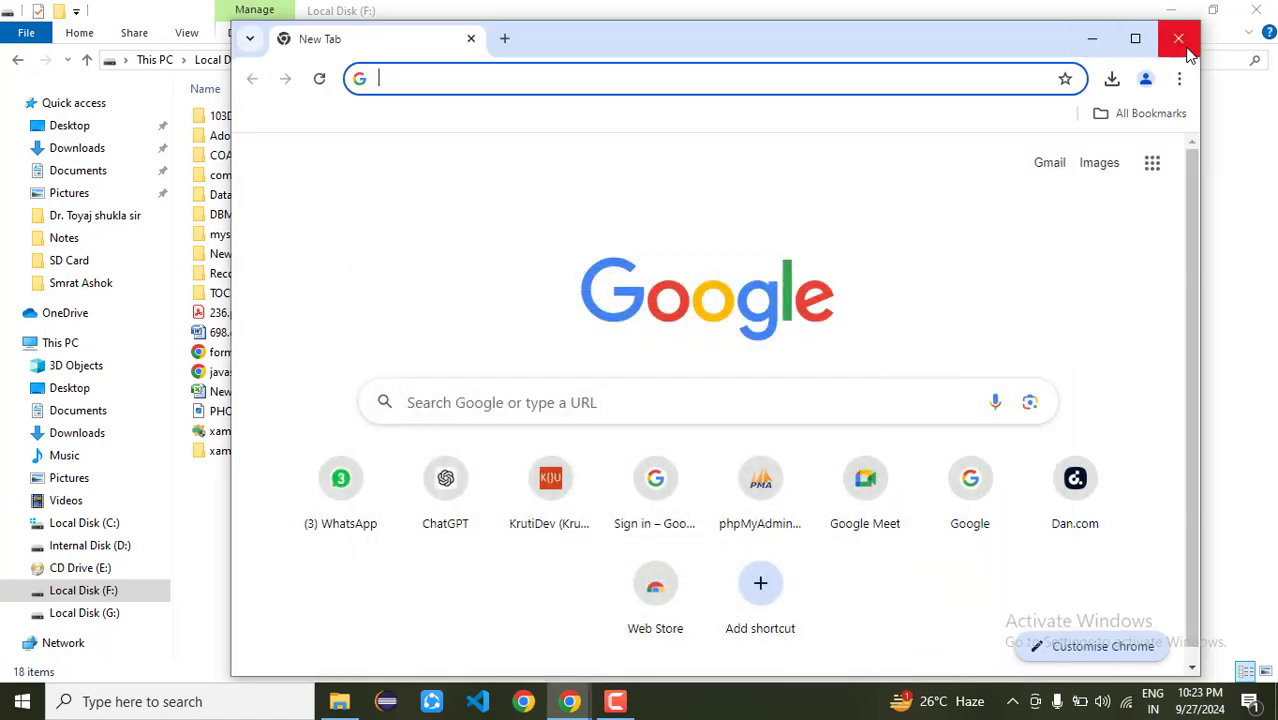
click(569, 701)
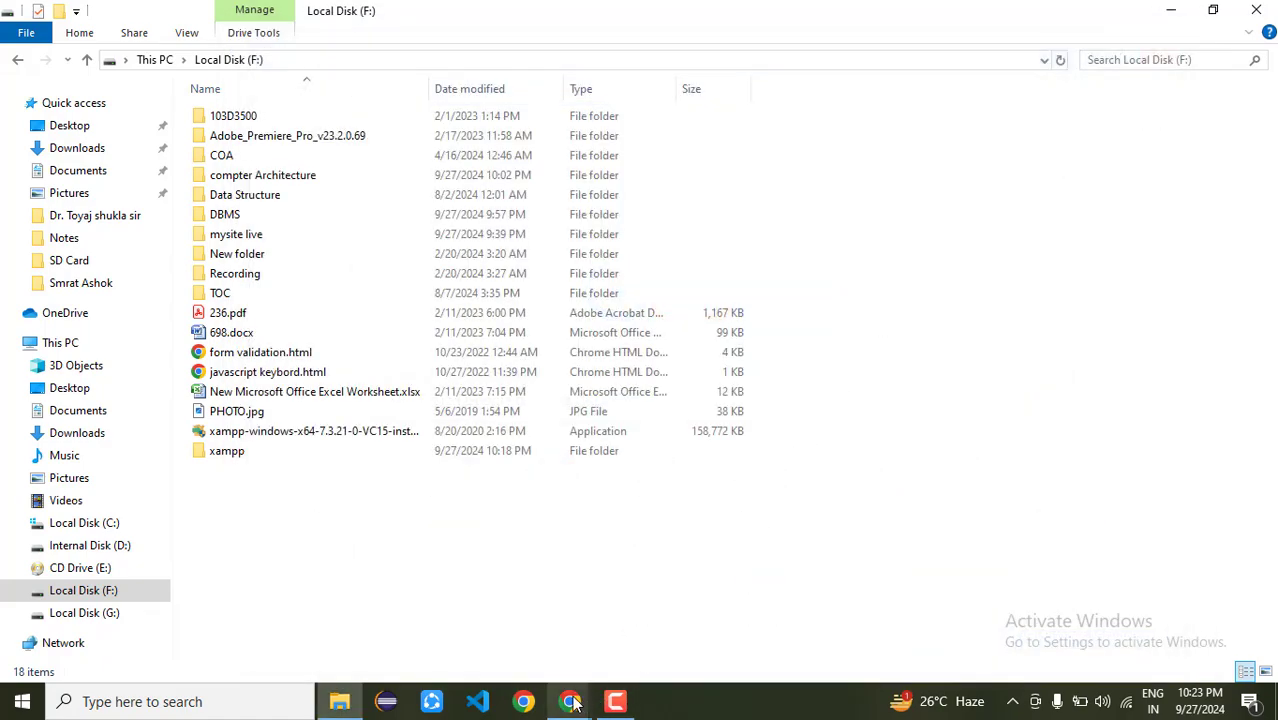
mouse_move(570, 700)
click(630, 650)
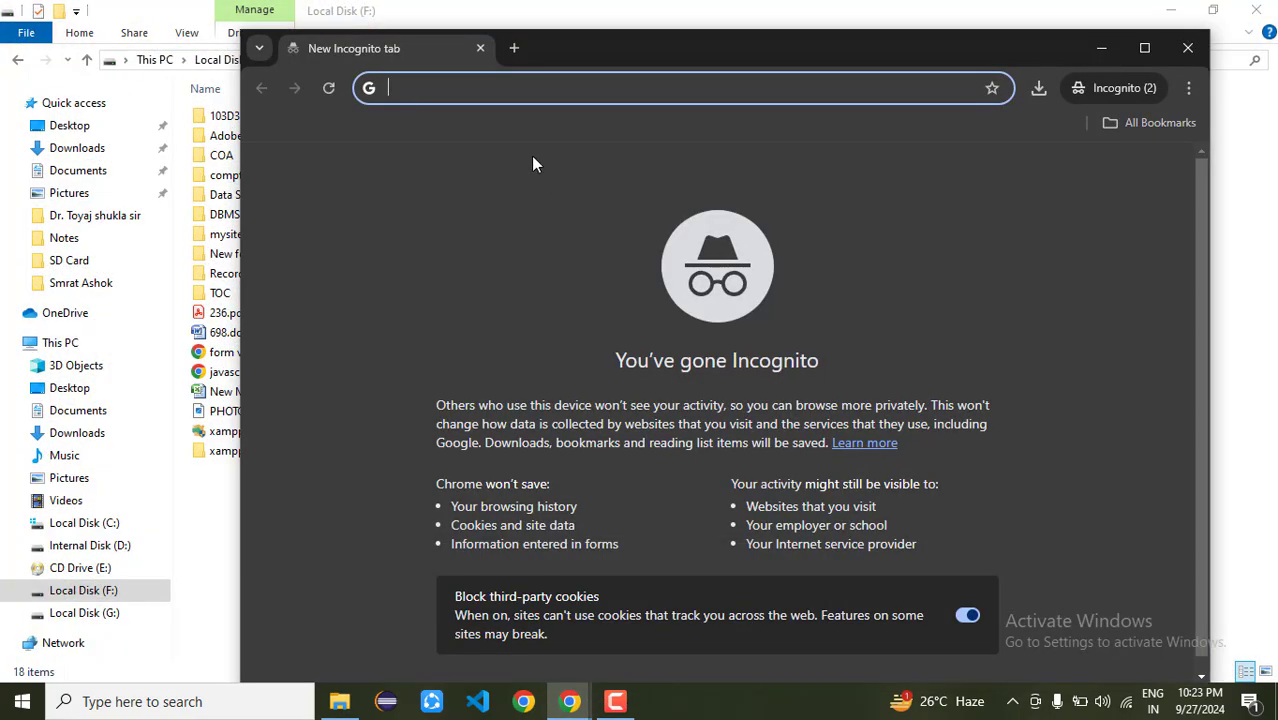
- Load localhost:80 in the incognito window to check what the default port serves
text(lo)
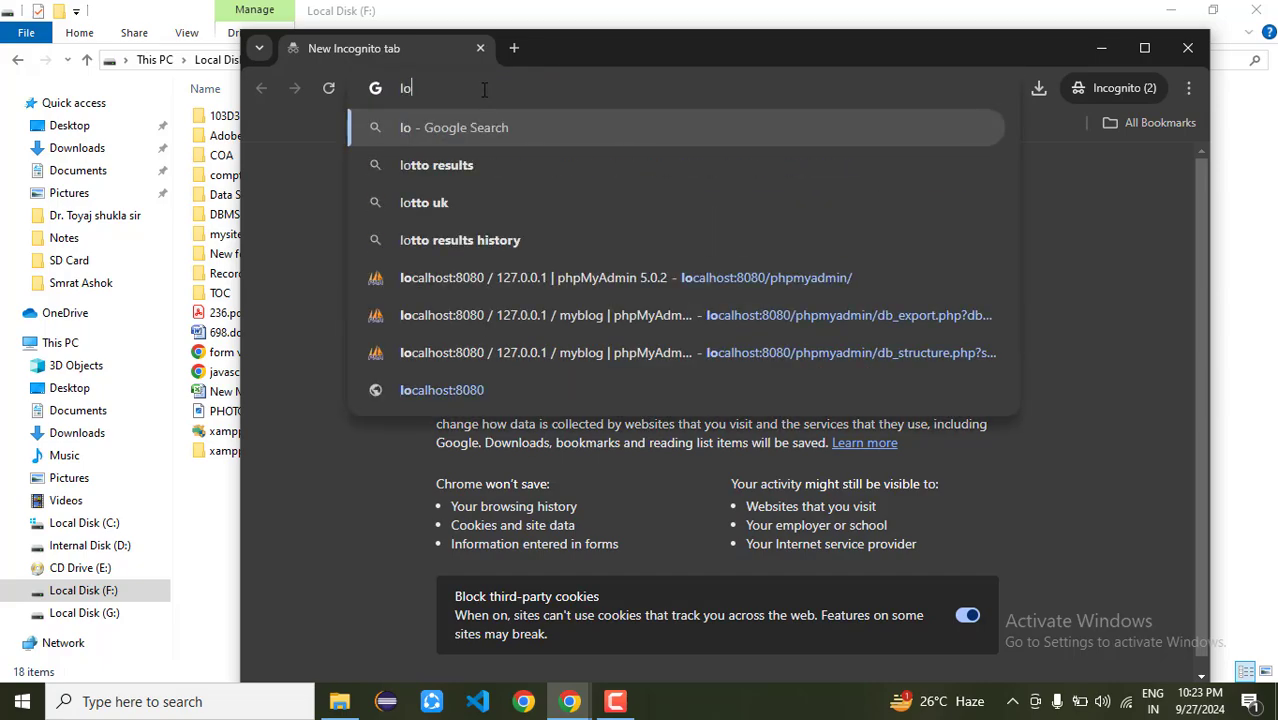
key(BackSpace)
key(BackSpace)
text(local)
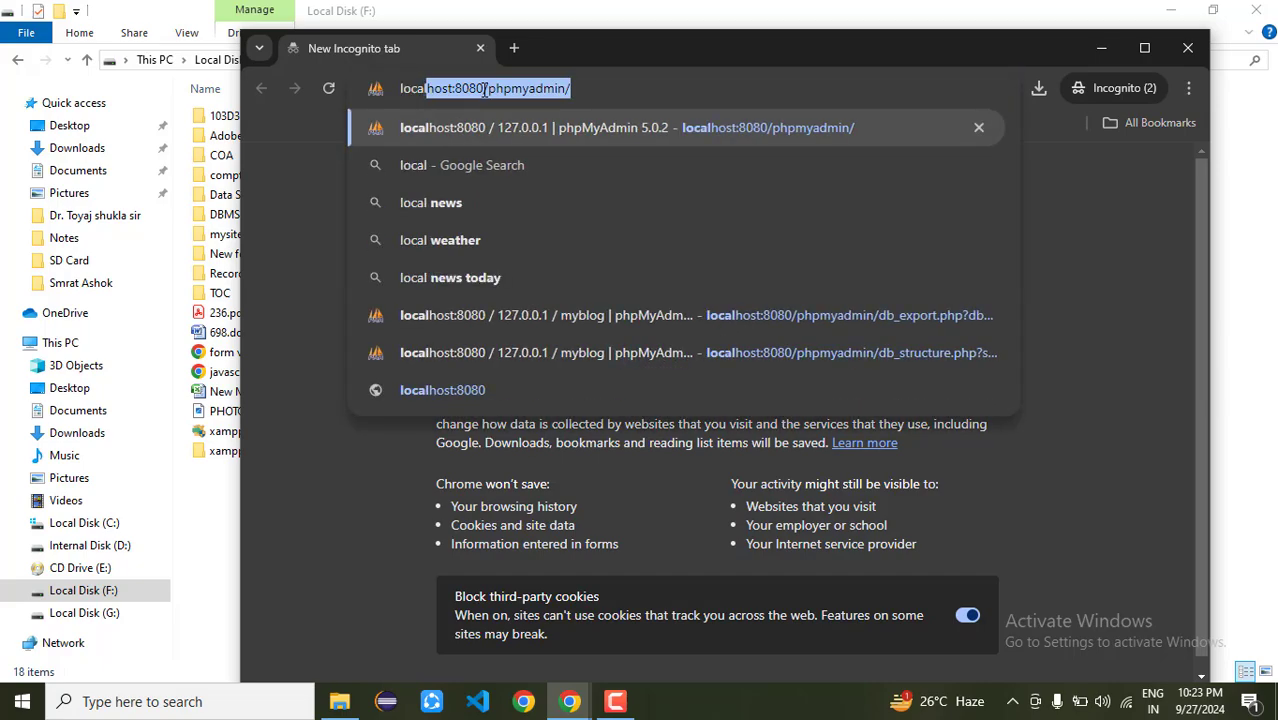
text(host:)
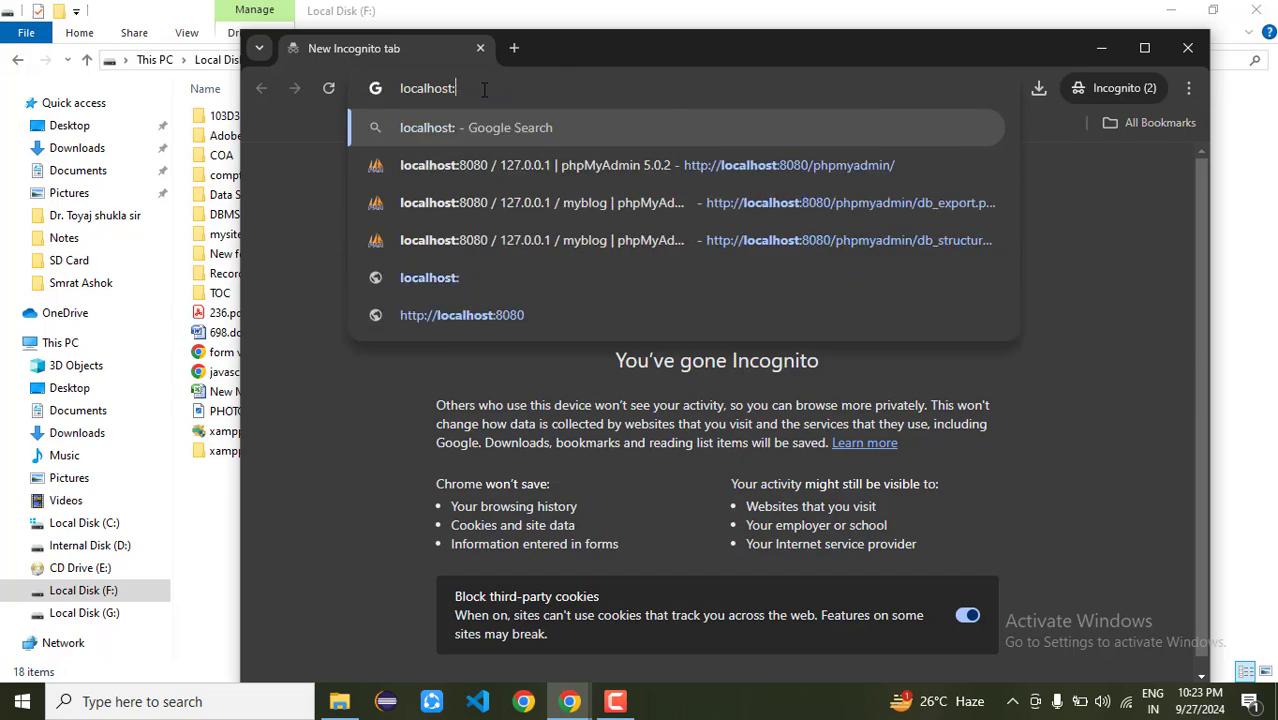
text(8080)
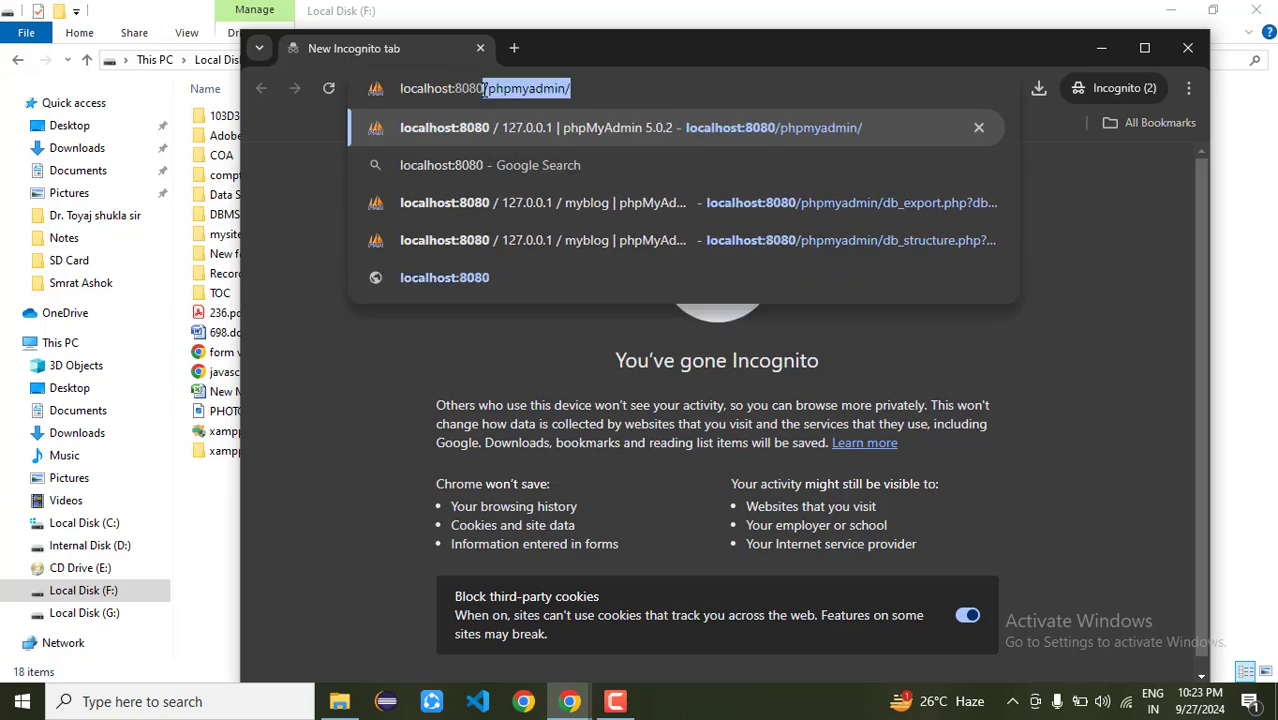
key(Delete)
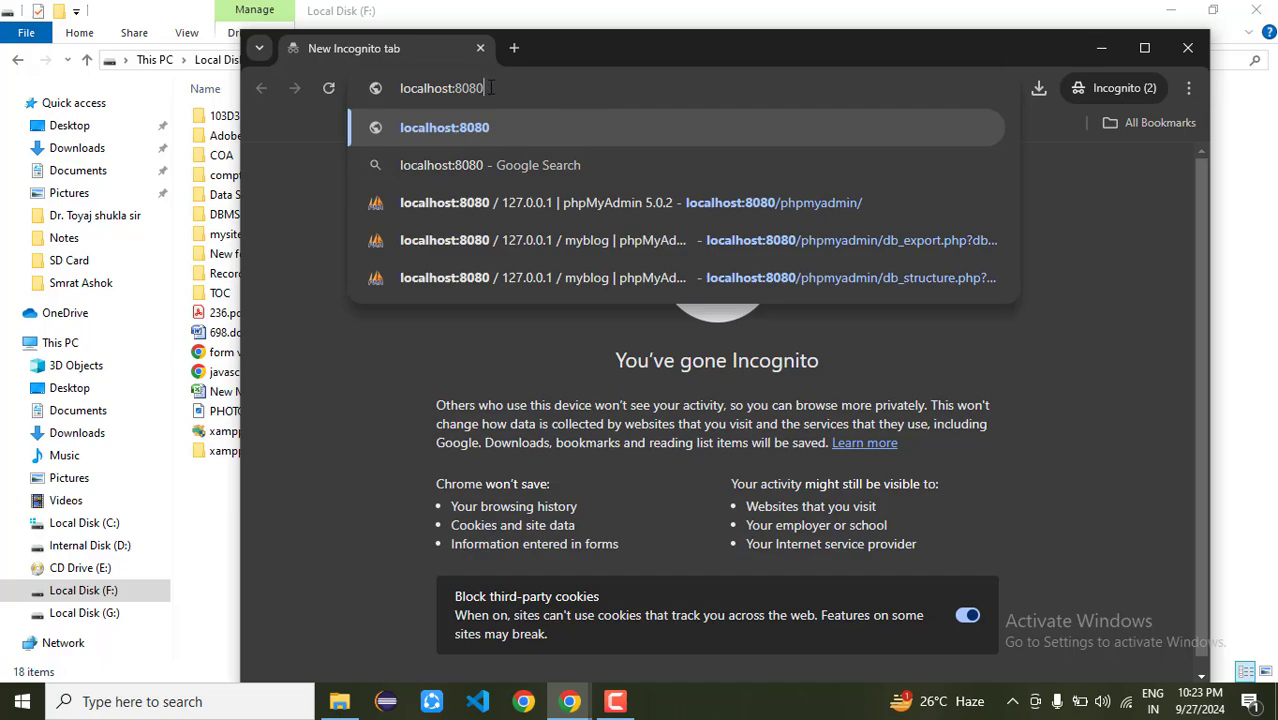
key(BackSpace)
key(BackSpace)
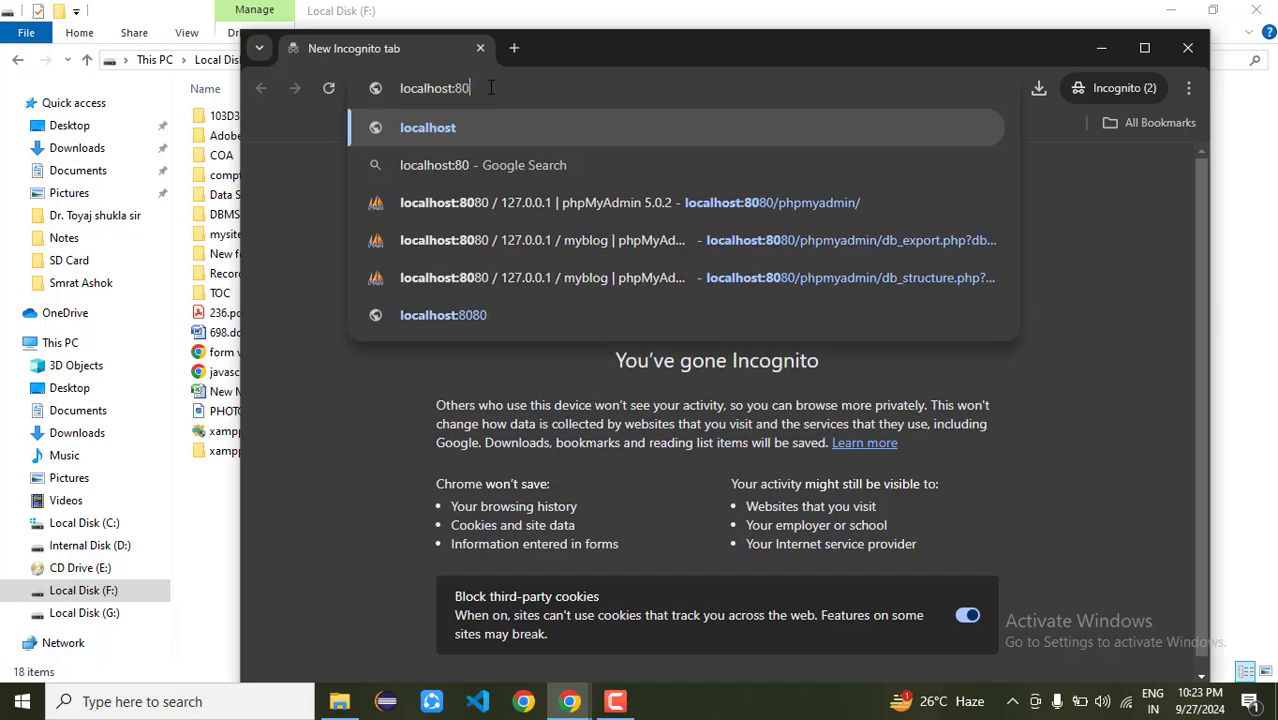
key(Return)
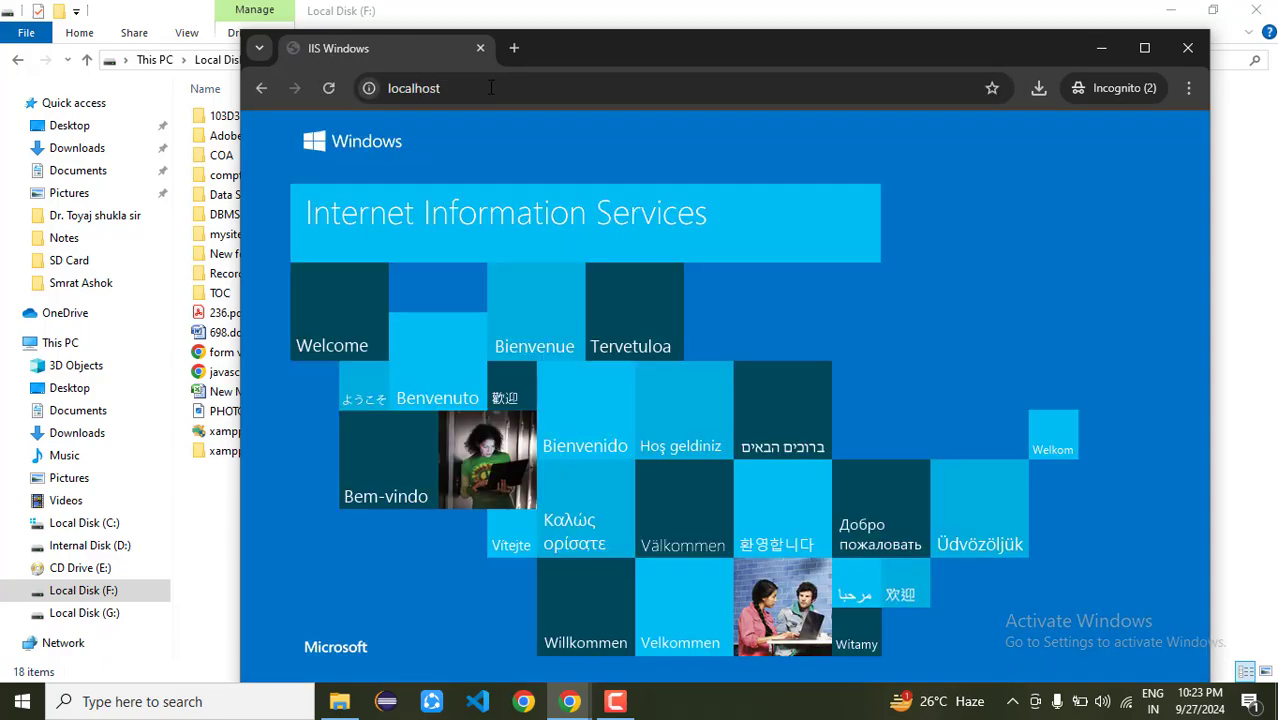
- Maximize the browser window, load localhost:8080 without the suggested phpMyAdmin path, and look over the XAMPP welcome page
click(491, 88)
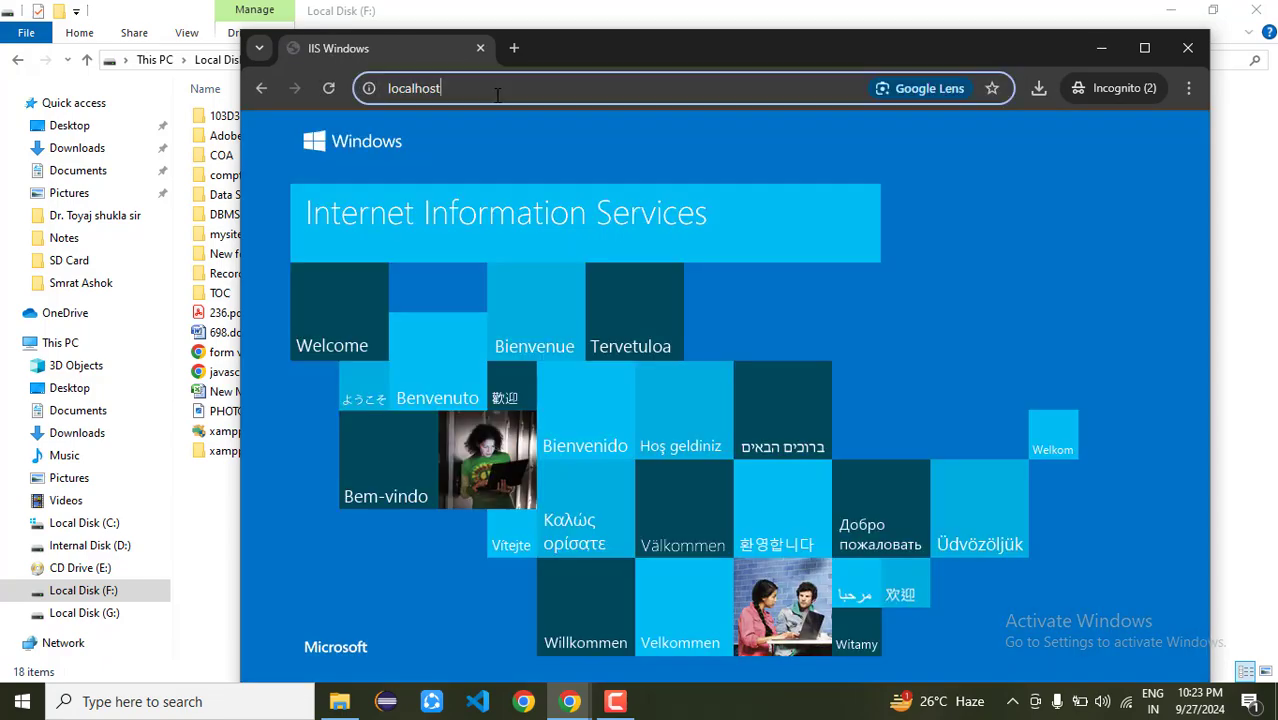
click(1145, 50)
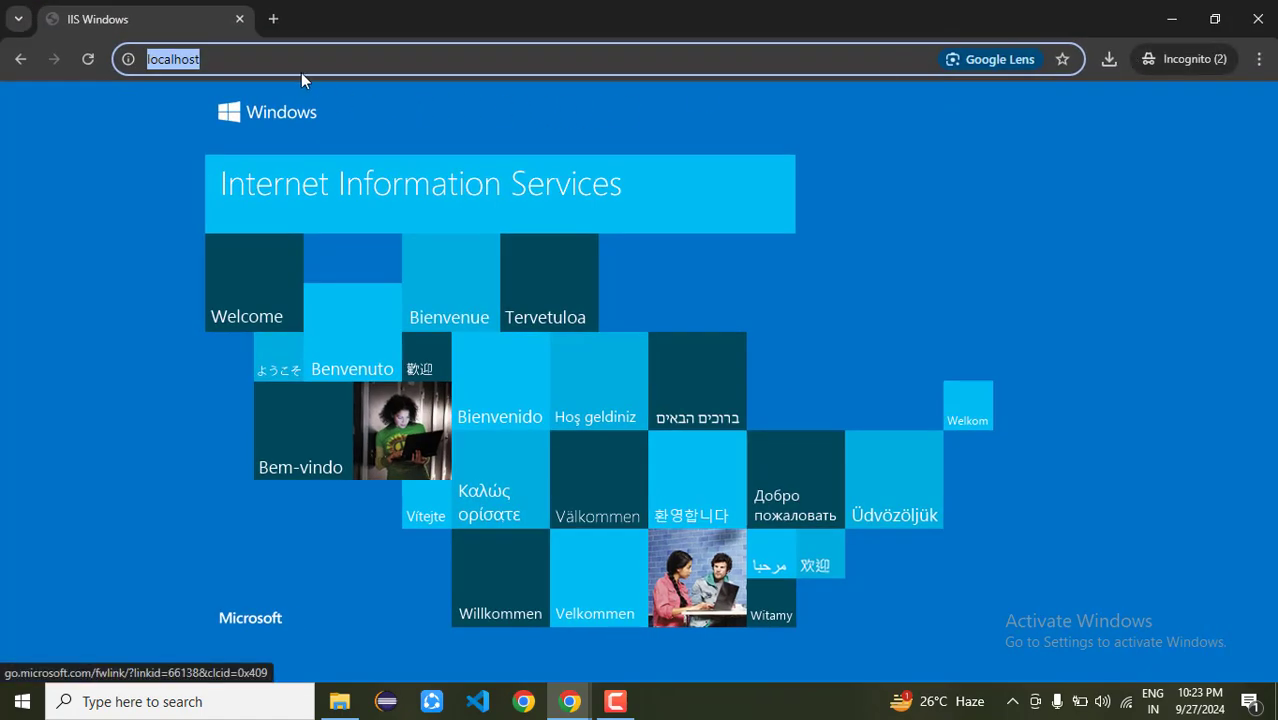
click(292, 67)
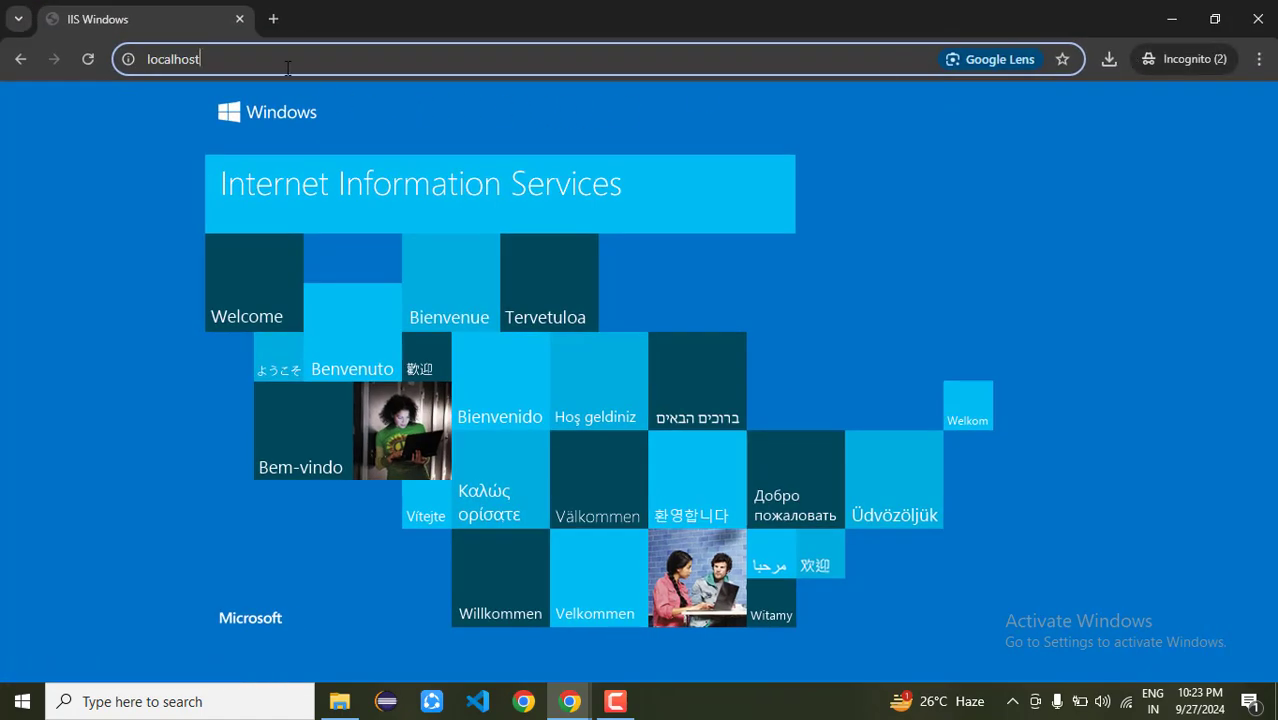
text(:8080)
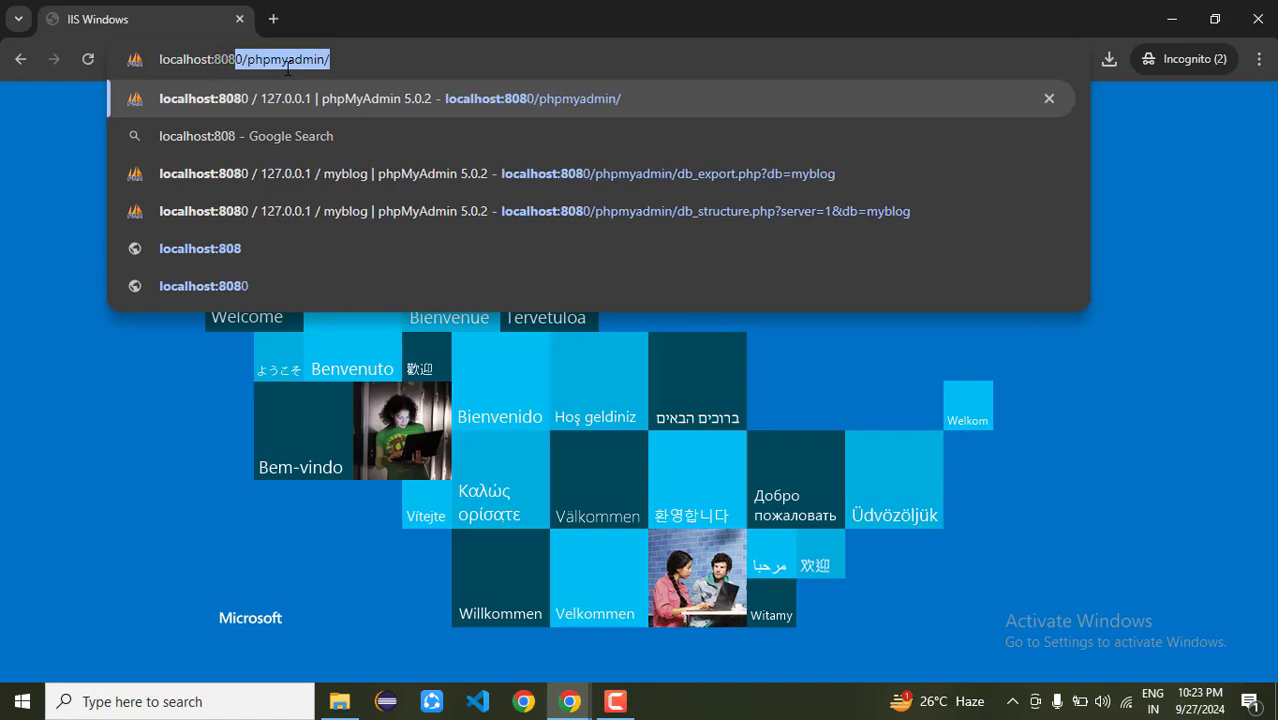
key(Delete)
key(Return)
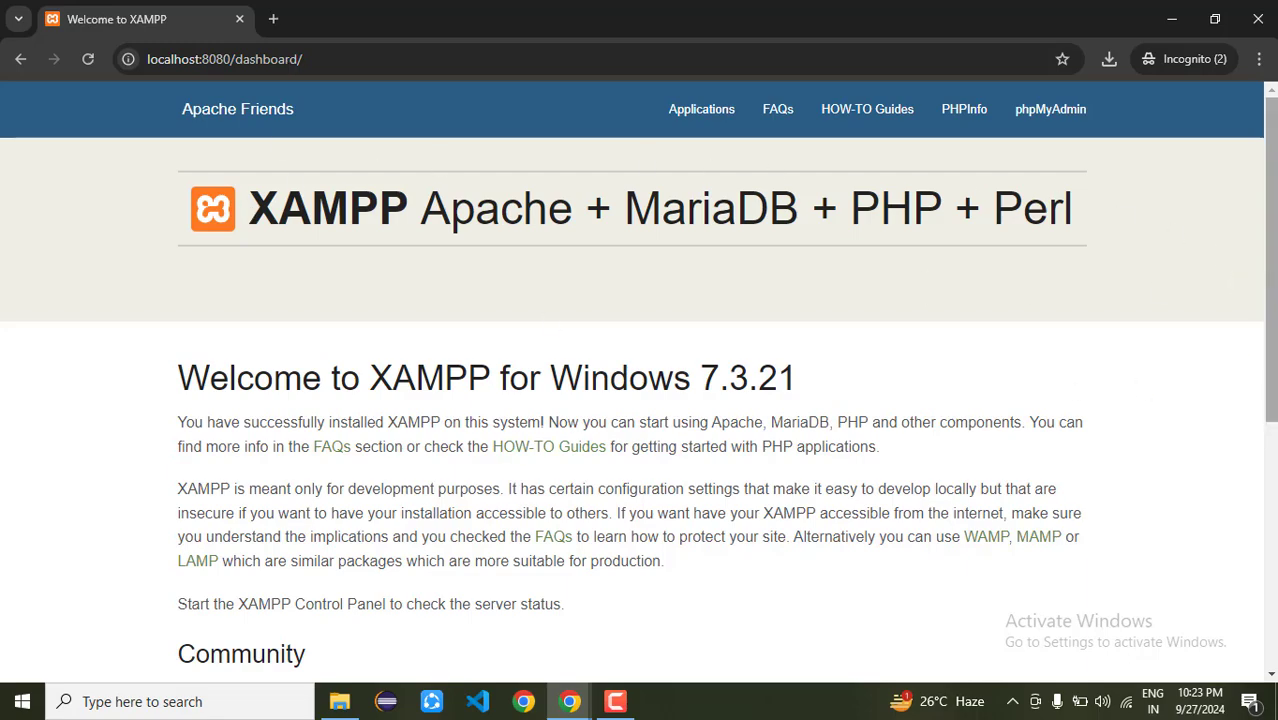
scroll(1272, 280, down, 3)
scroll(1270, 300, up, 3)
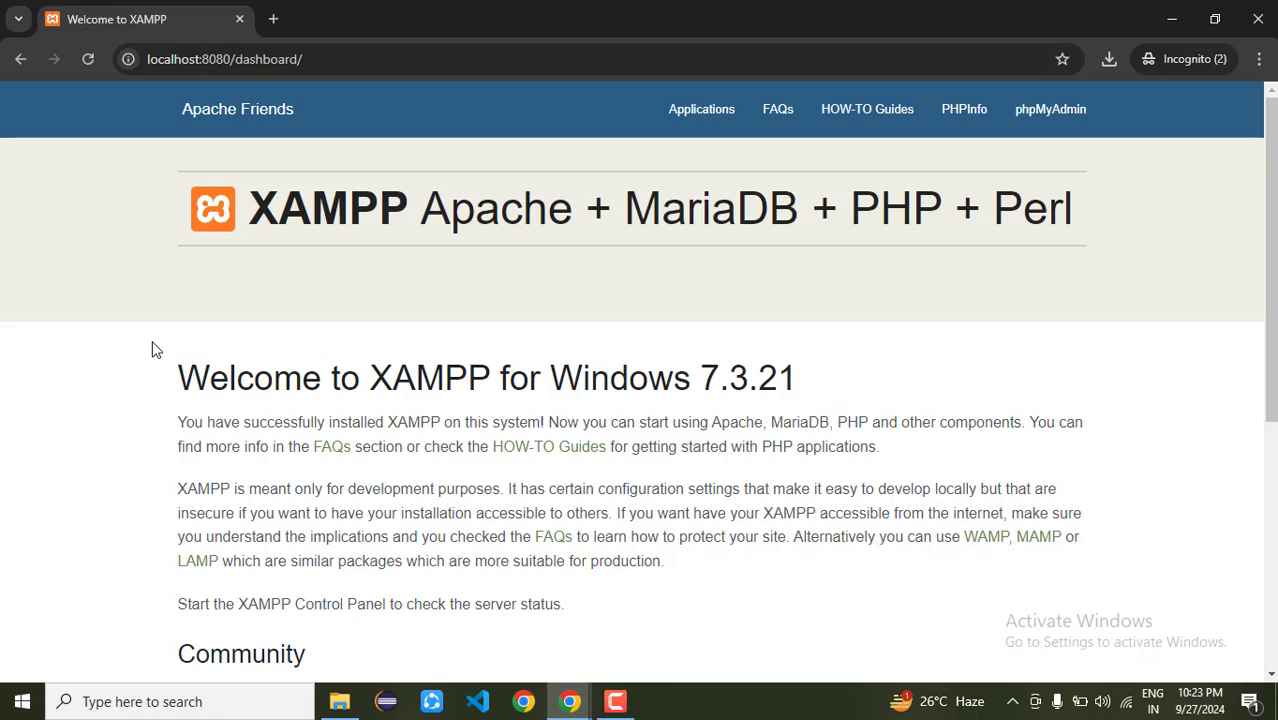
- Minimize the browser and open the htdocs folder inside F:\xampp in File Explorer
click(1166, 12)
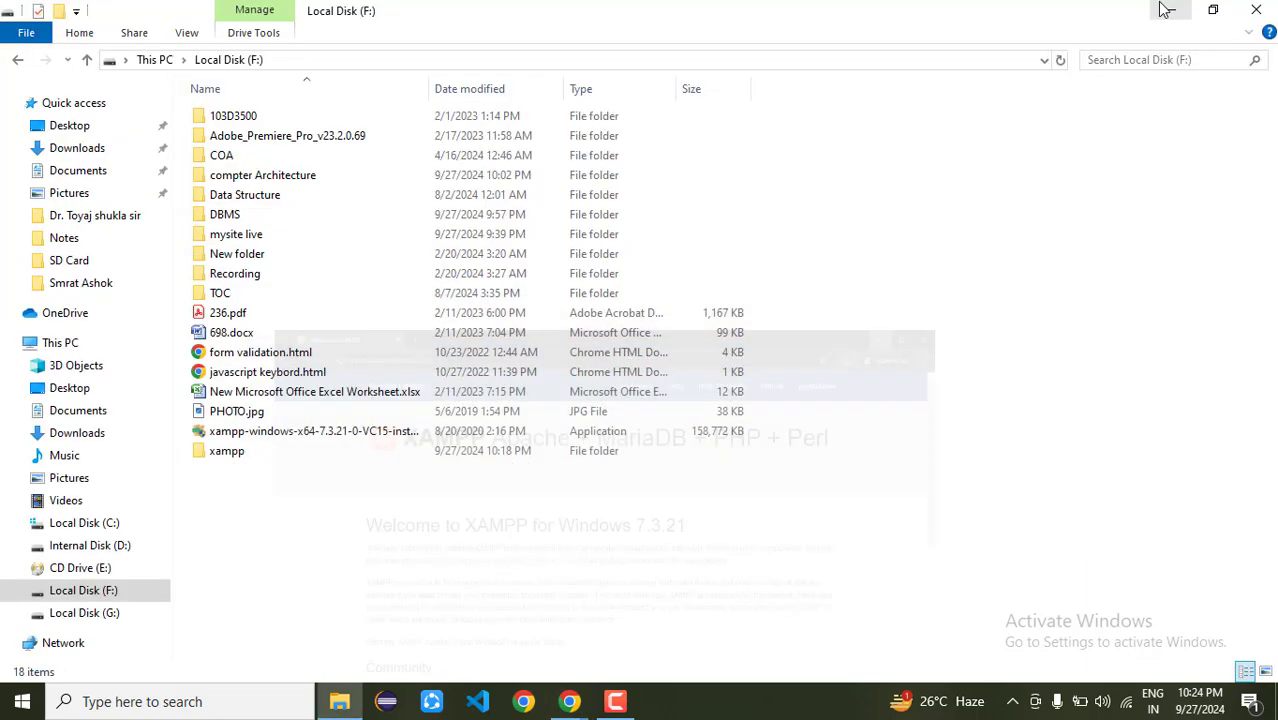
double_click(283, 451)
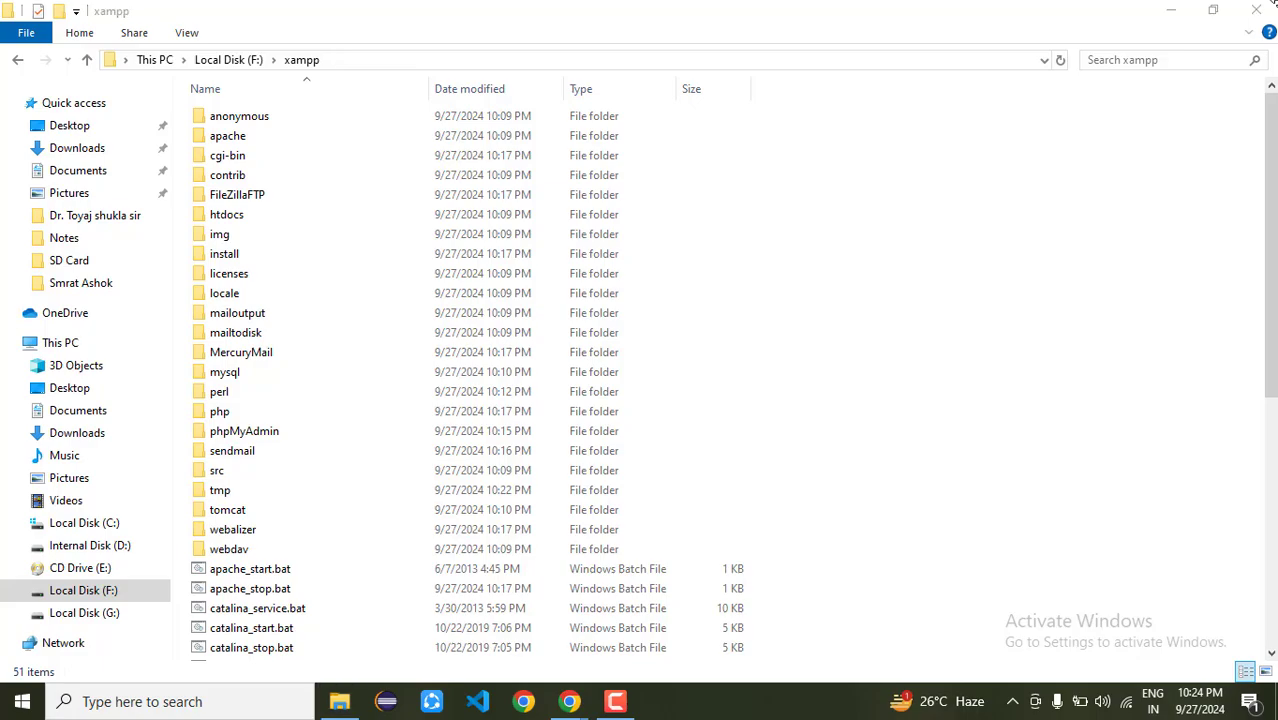
click(1262, 12)
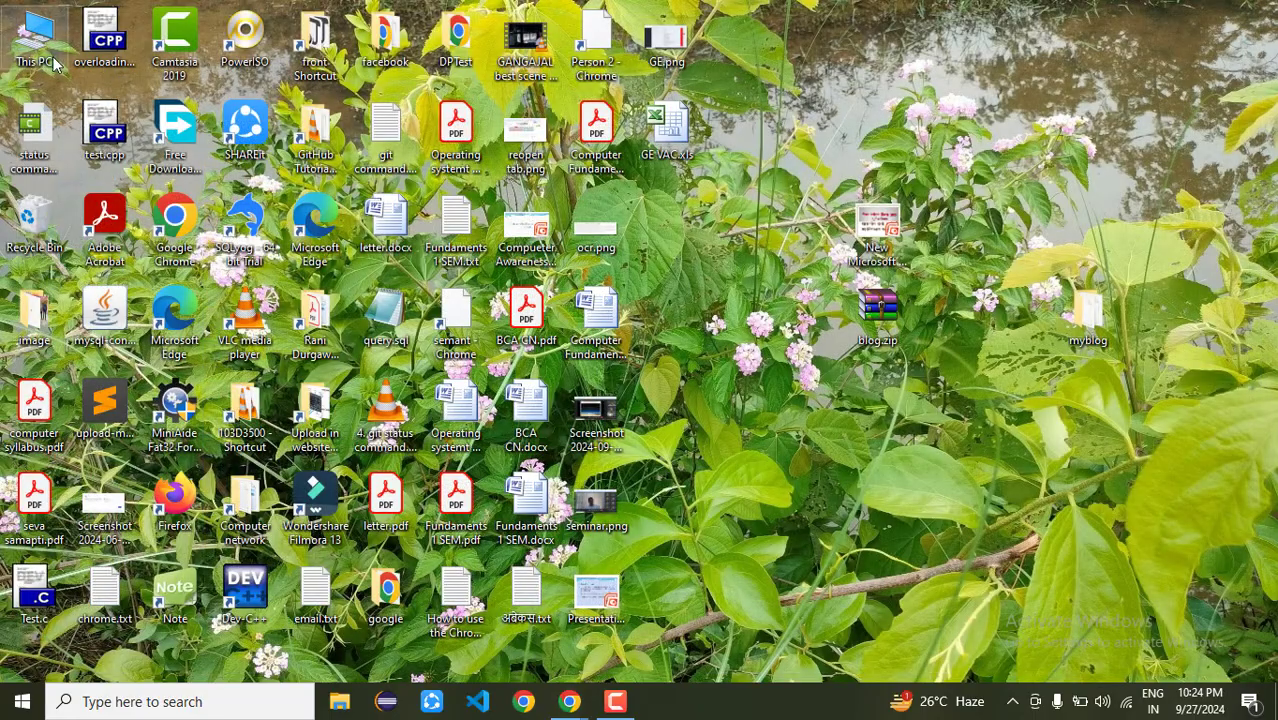
double_click(55, 63)
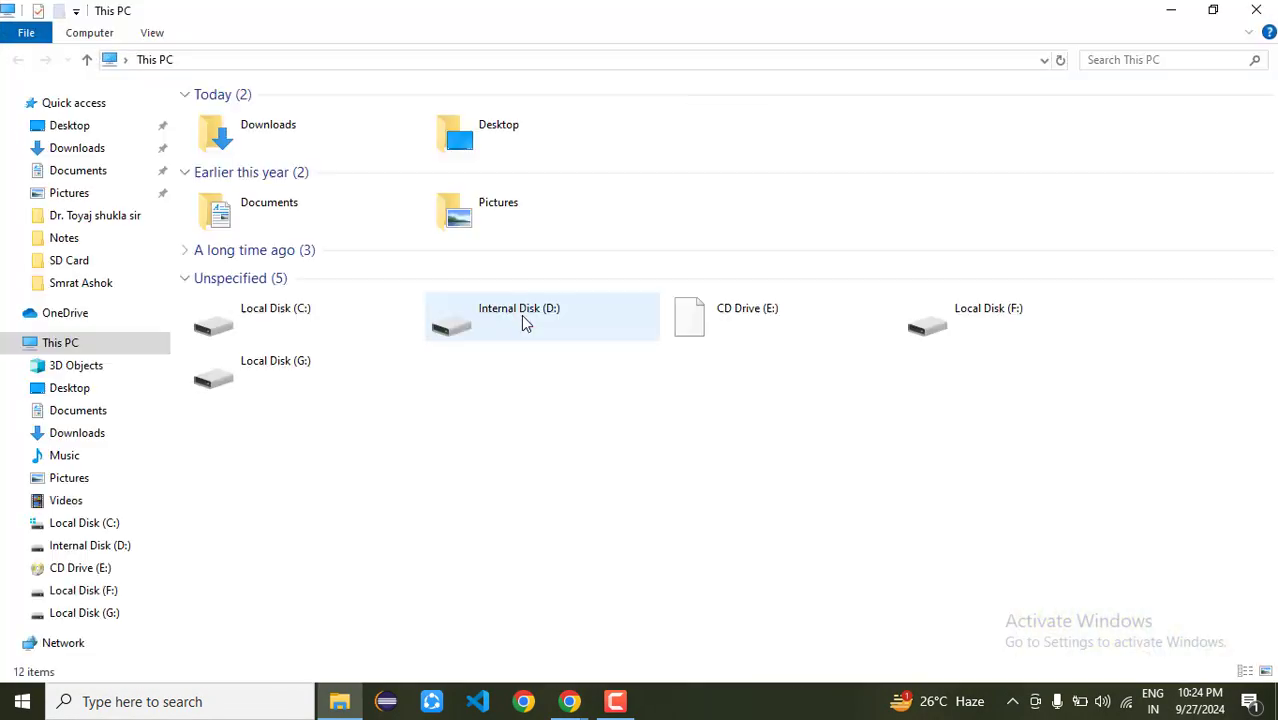
double_click(938, 325)
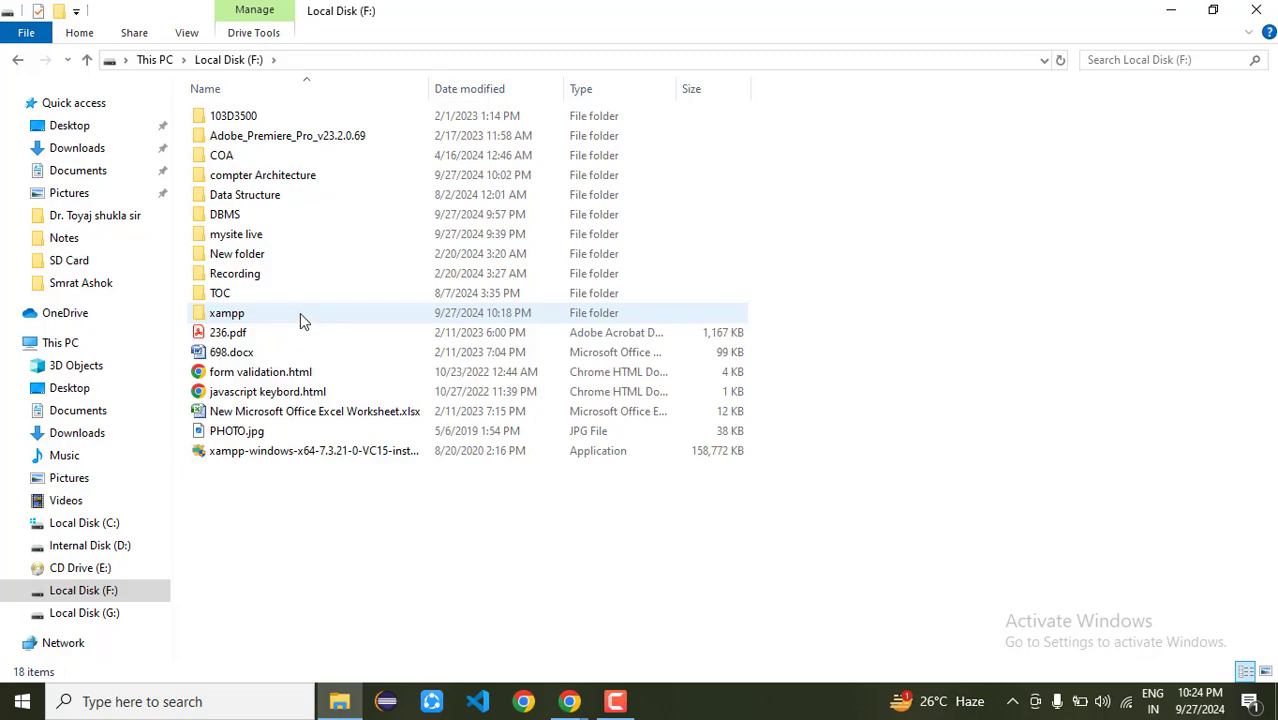
double_click(300, 313)
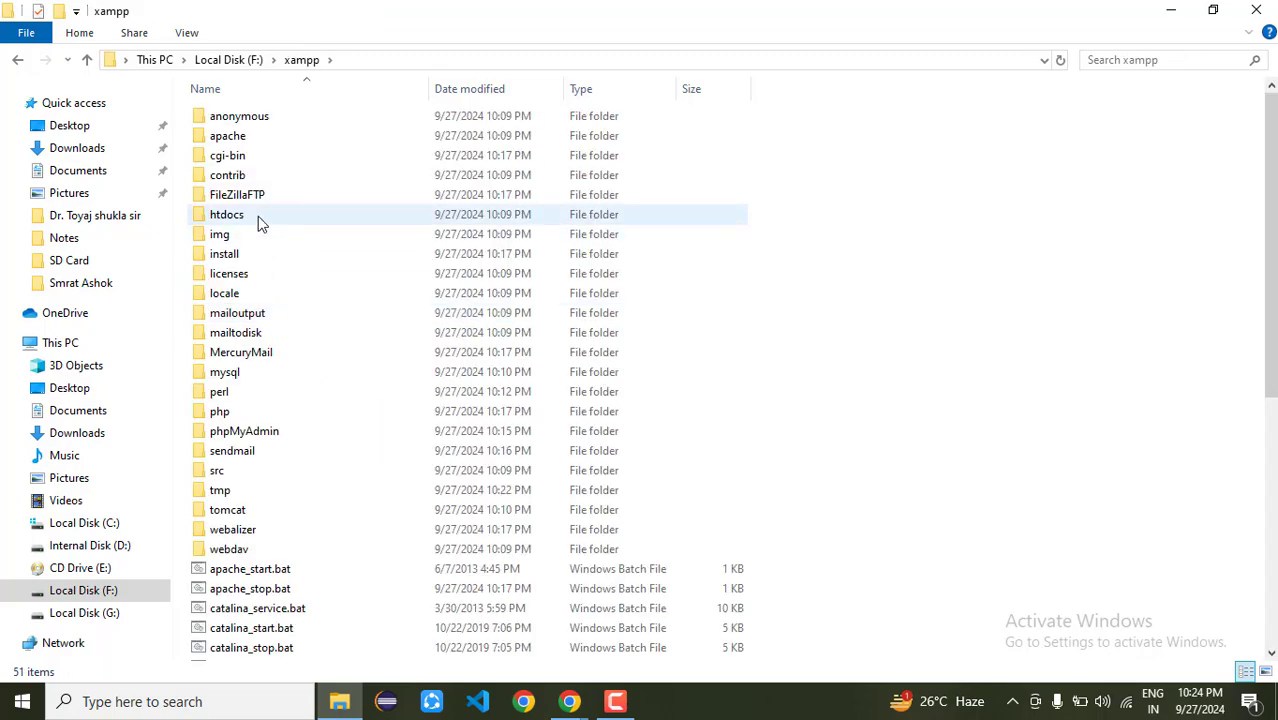
click(265, 221)
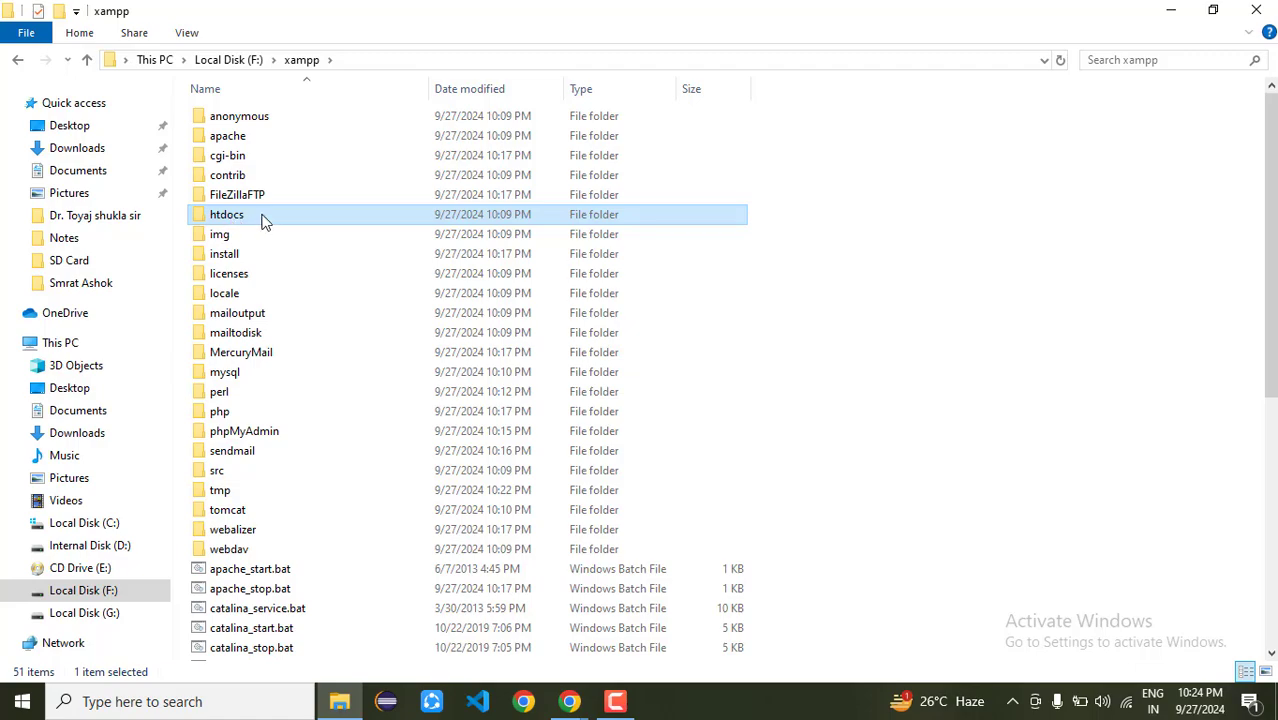
double_click(263, 221)
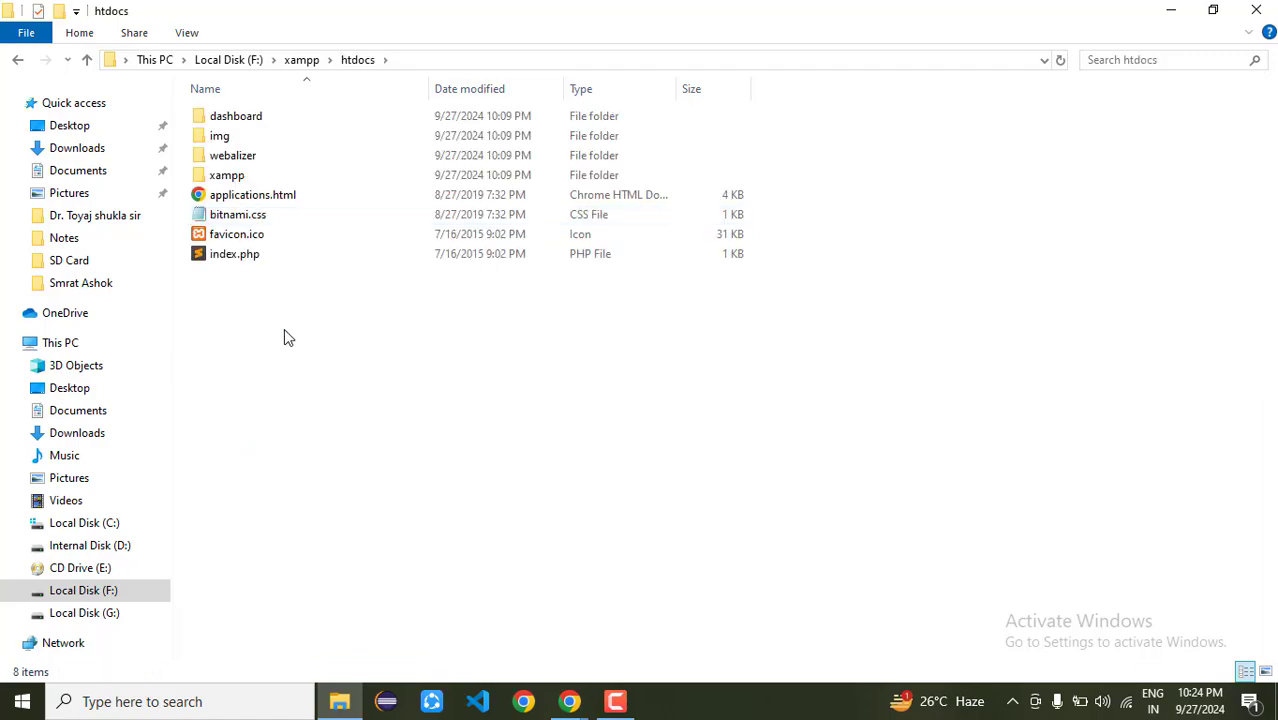
- Permanently delete all the default files and folders in htdocs, bypassing the Recycle Bin
drag(284, 335, 262, 8)
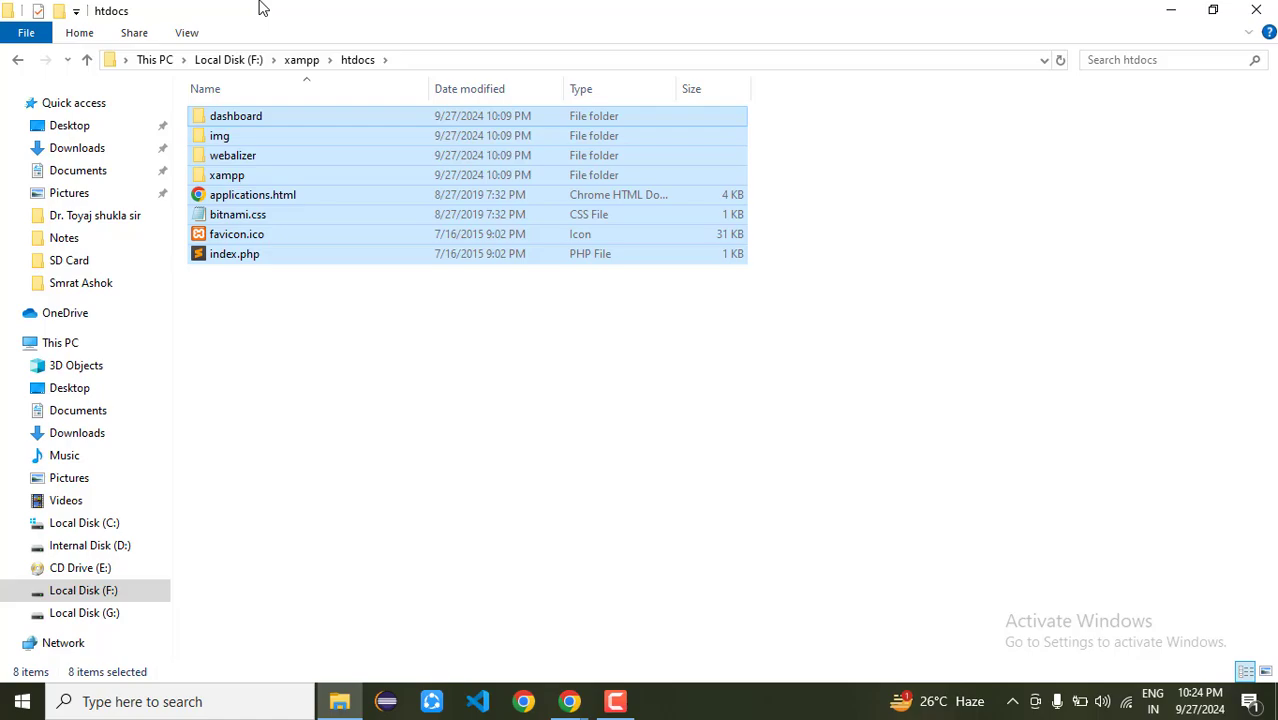
key(shift+Delete)
key(Return)
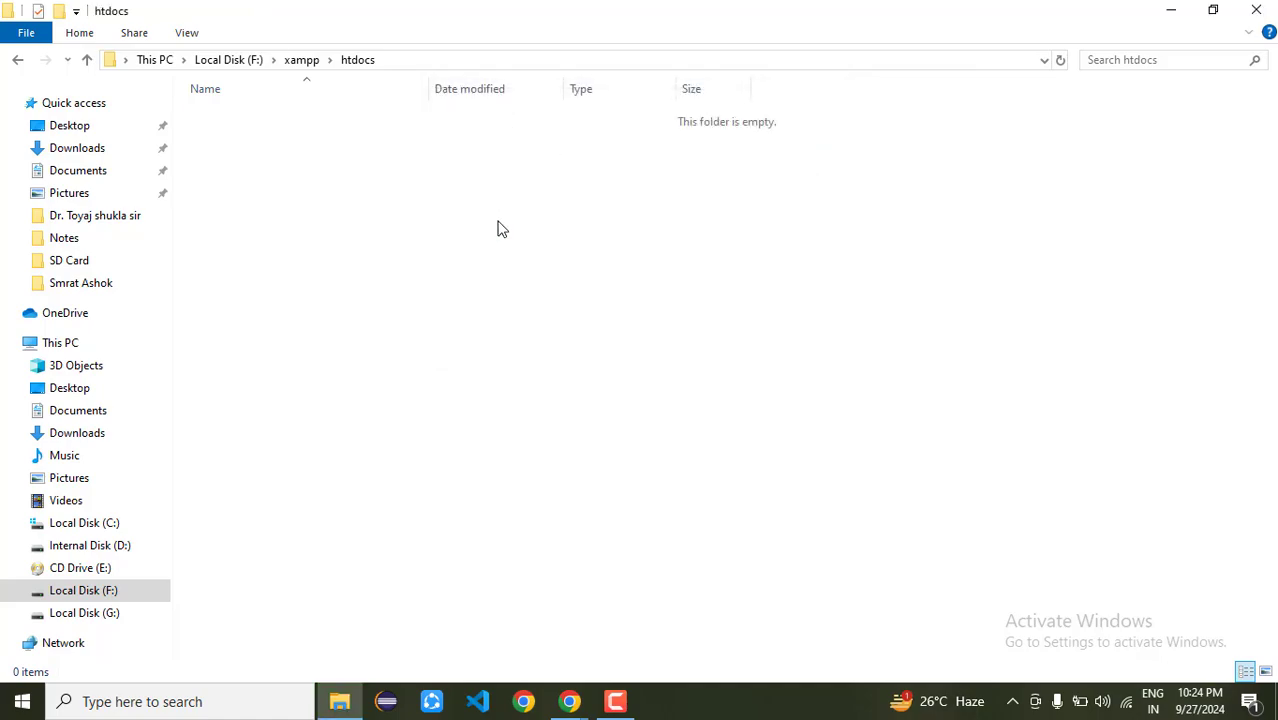
right_click(406, 229)
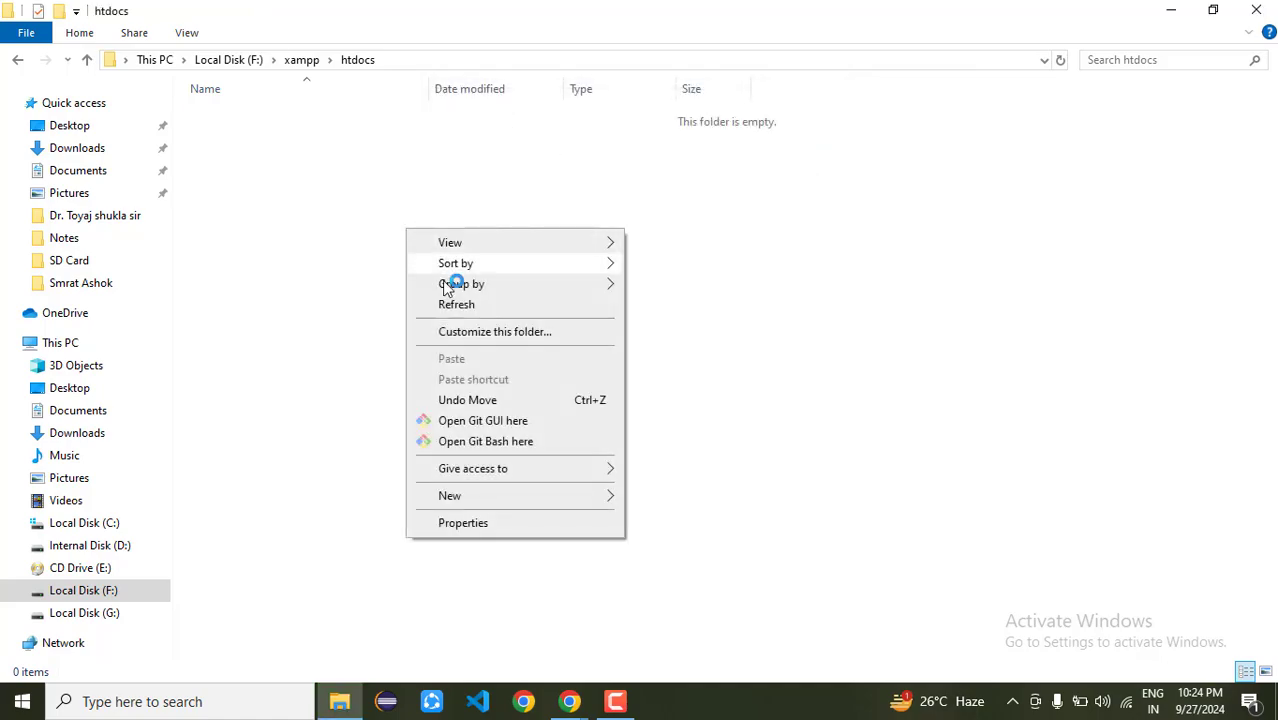
click(265, 437)
right_click(263, 434)
click(634, 250)
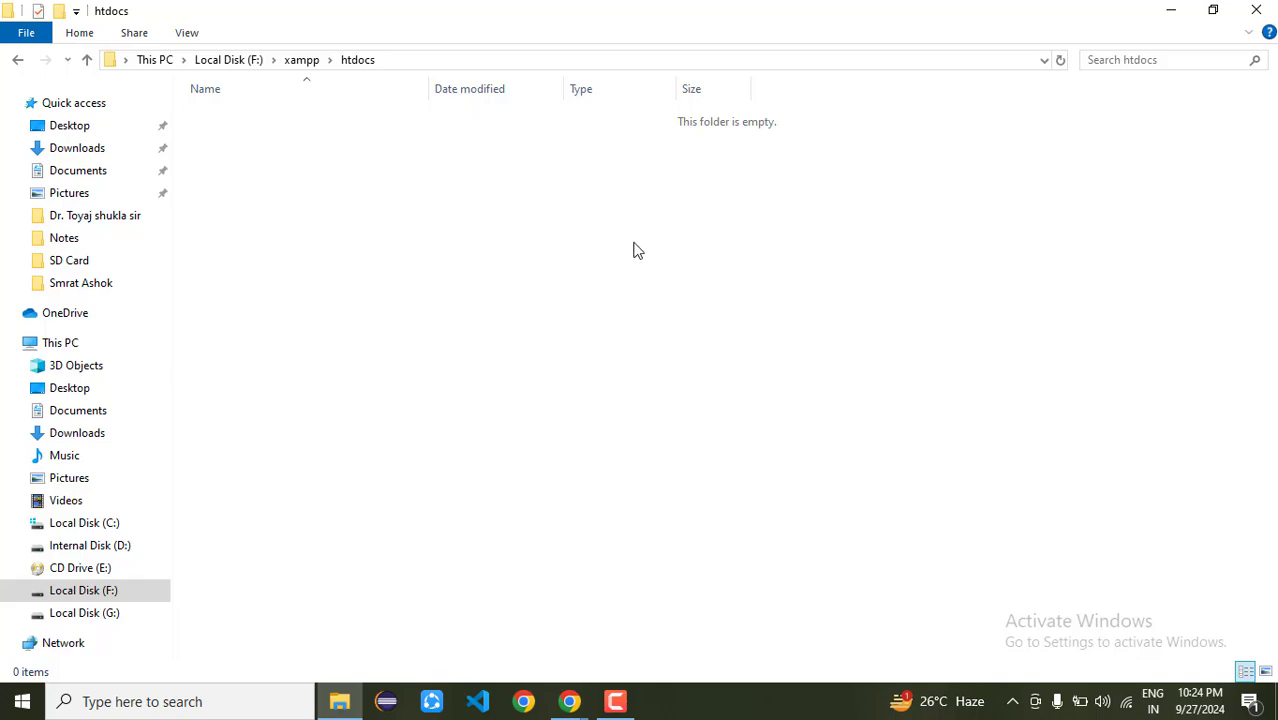
- Search Windows for "sub" and launch Sublime Text 3
click(200, 697)
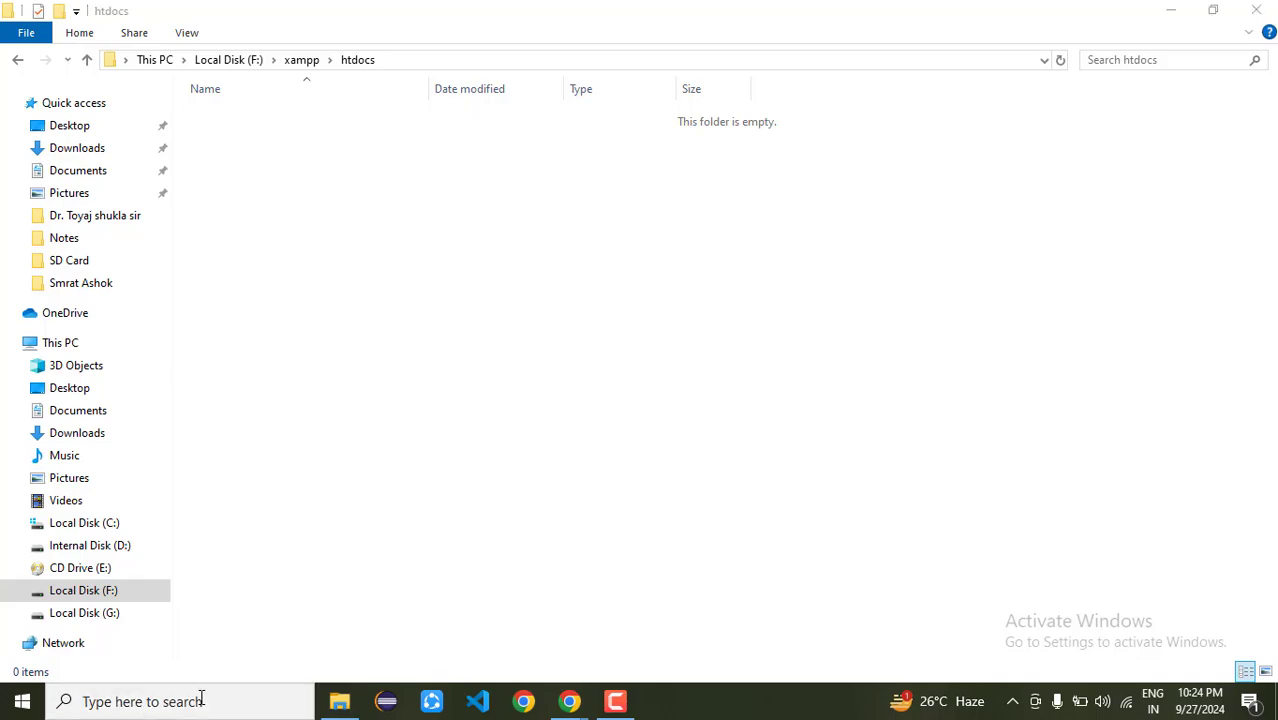
text(sub)
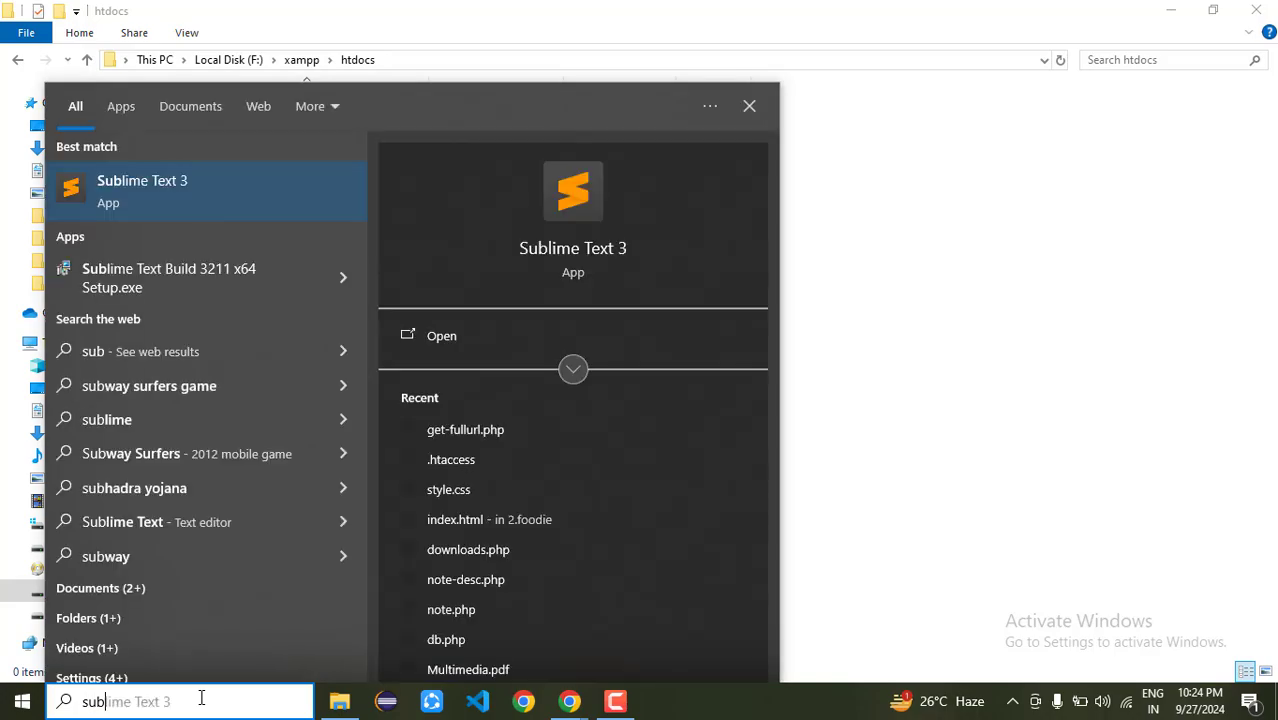
key(Return)
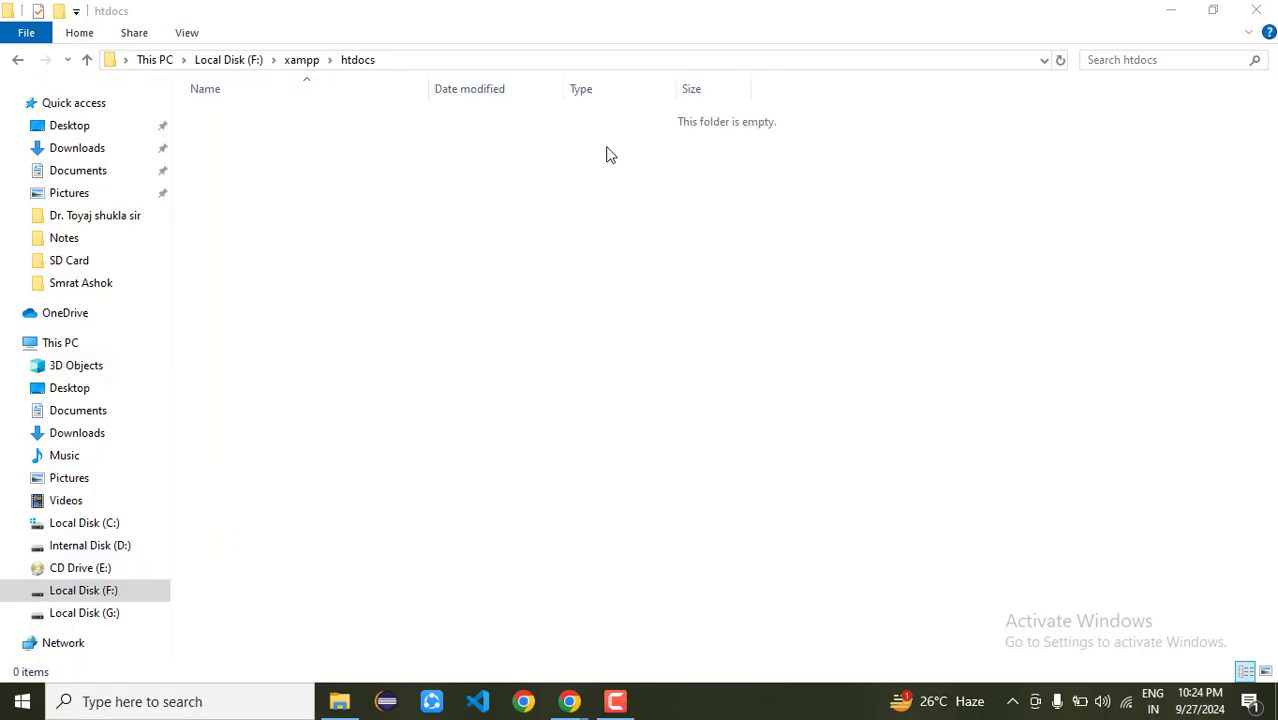
click(615, 701)
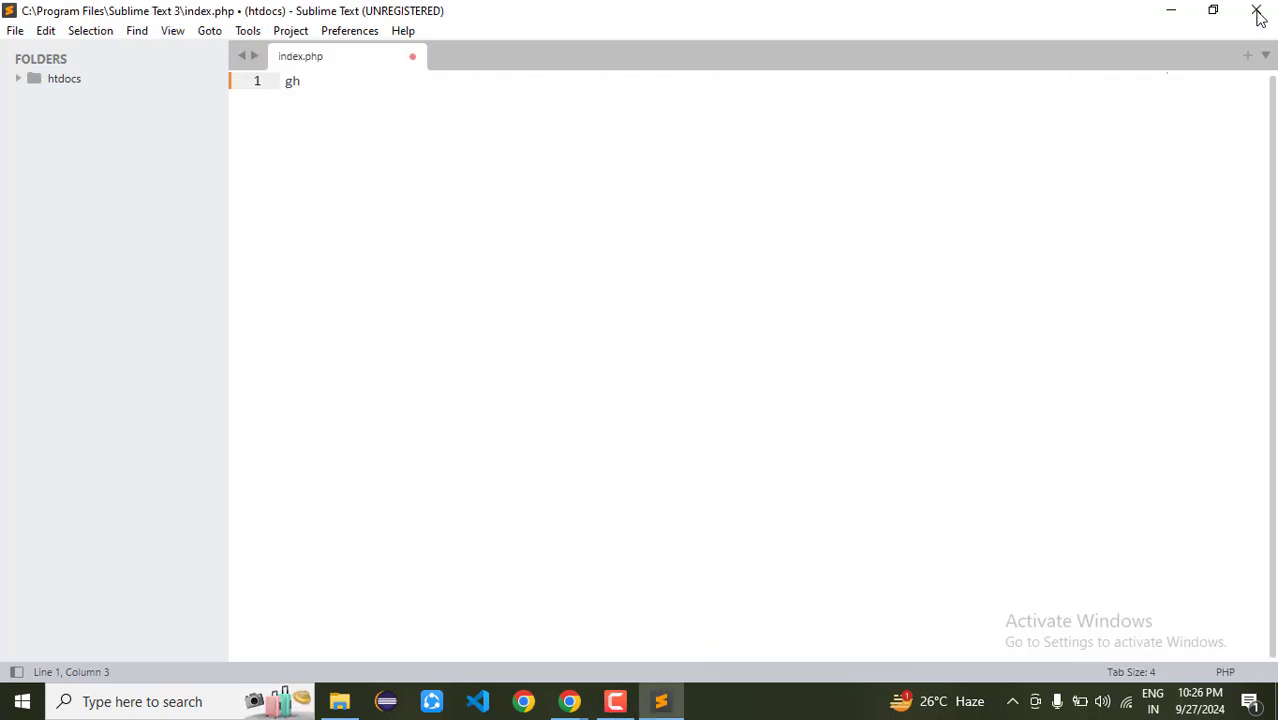
- Open the folder F:\xampp\htdocs as the project folder in Sublime Text
click(14, 32)
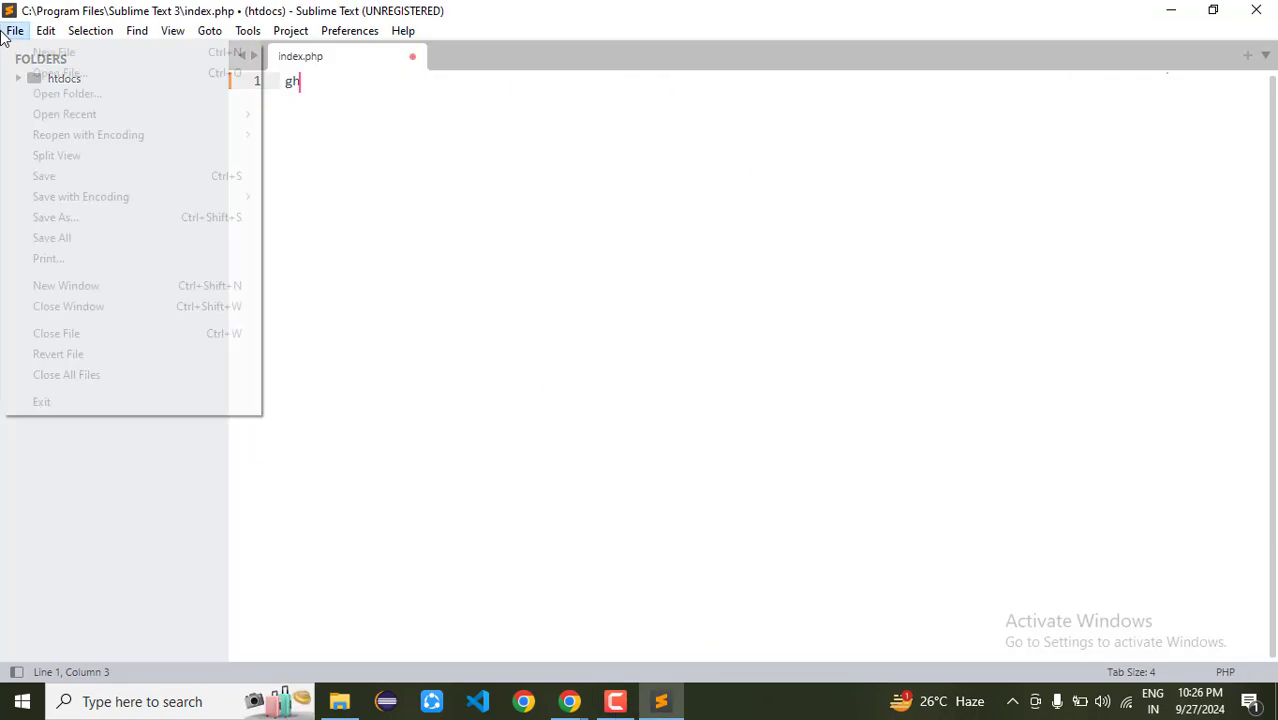
click(399, 151)
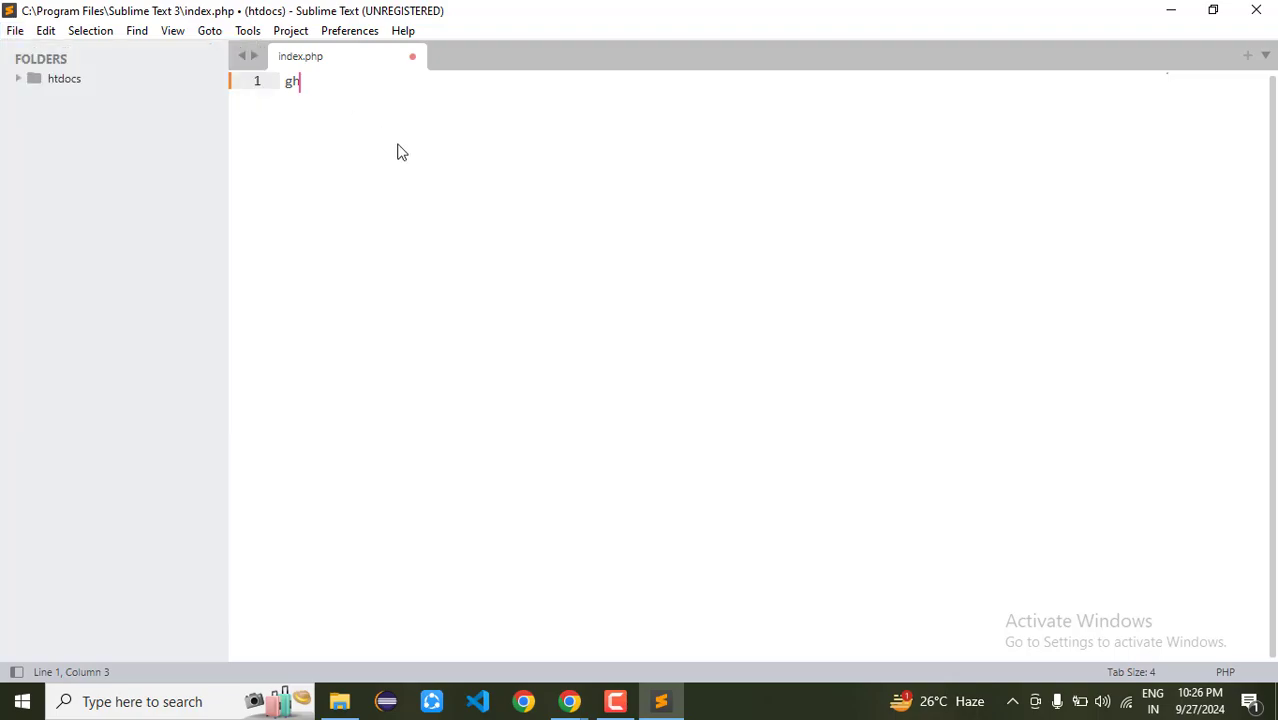
click(15, 31)
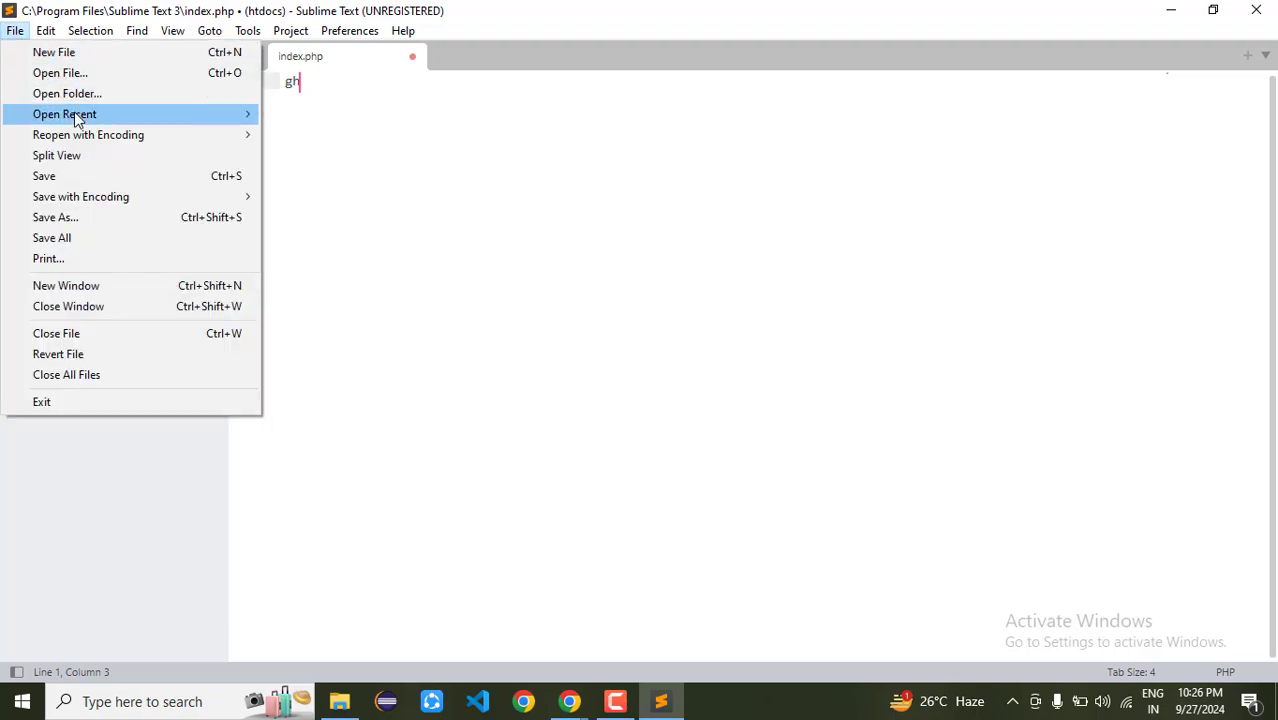
click(68, 96)
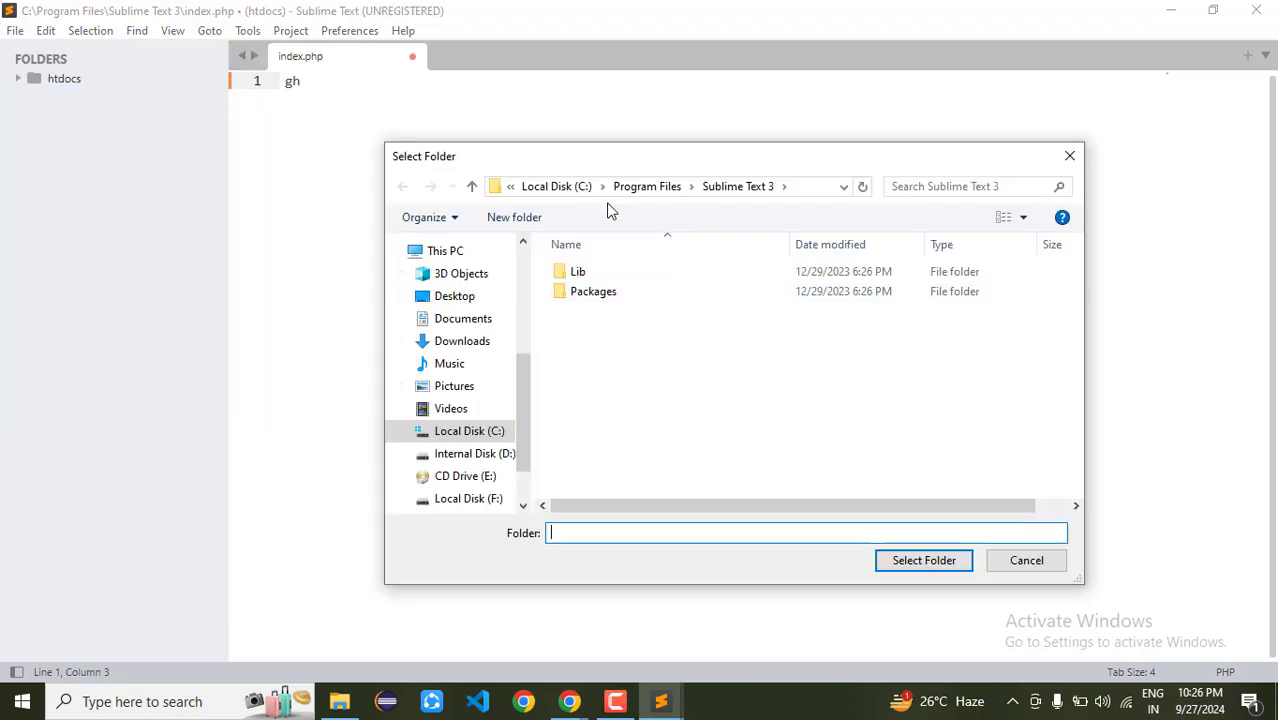
click(483, 498)
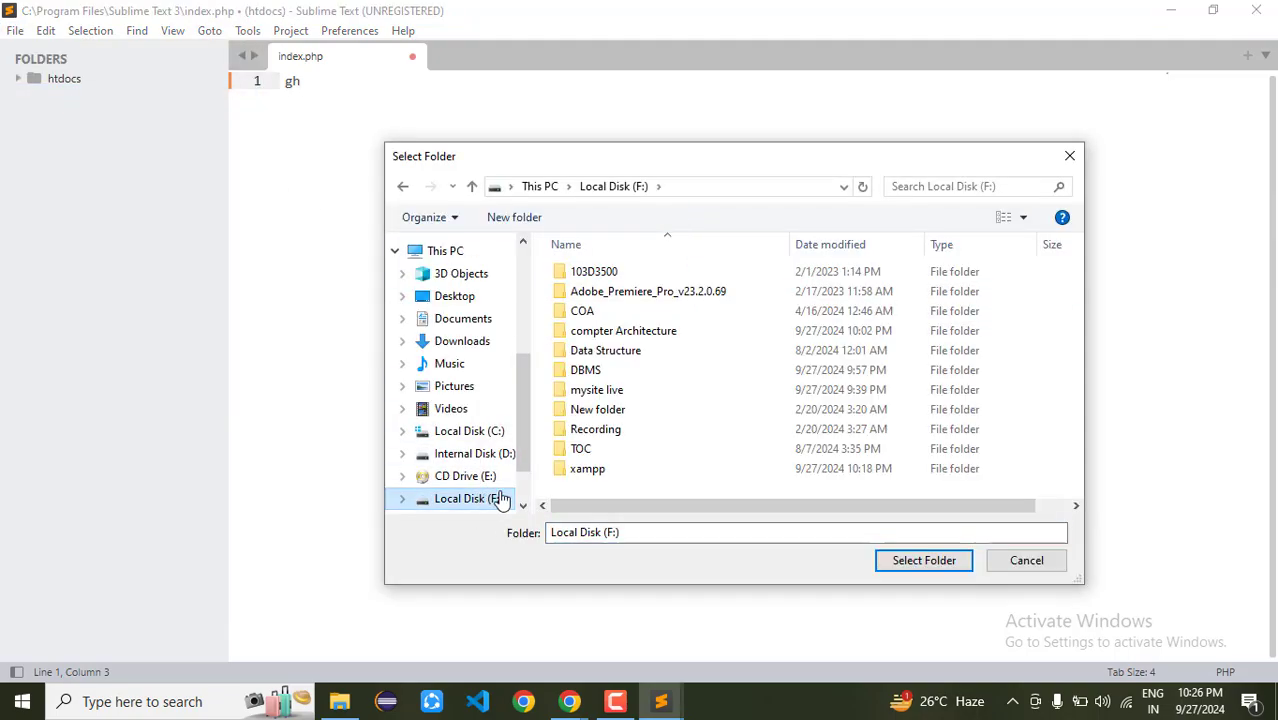
click(593, 477)
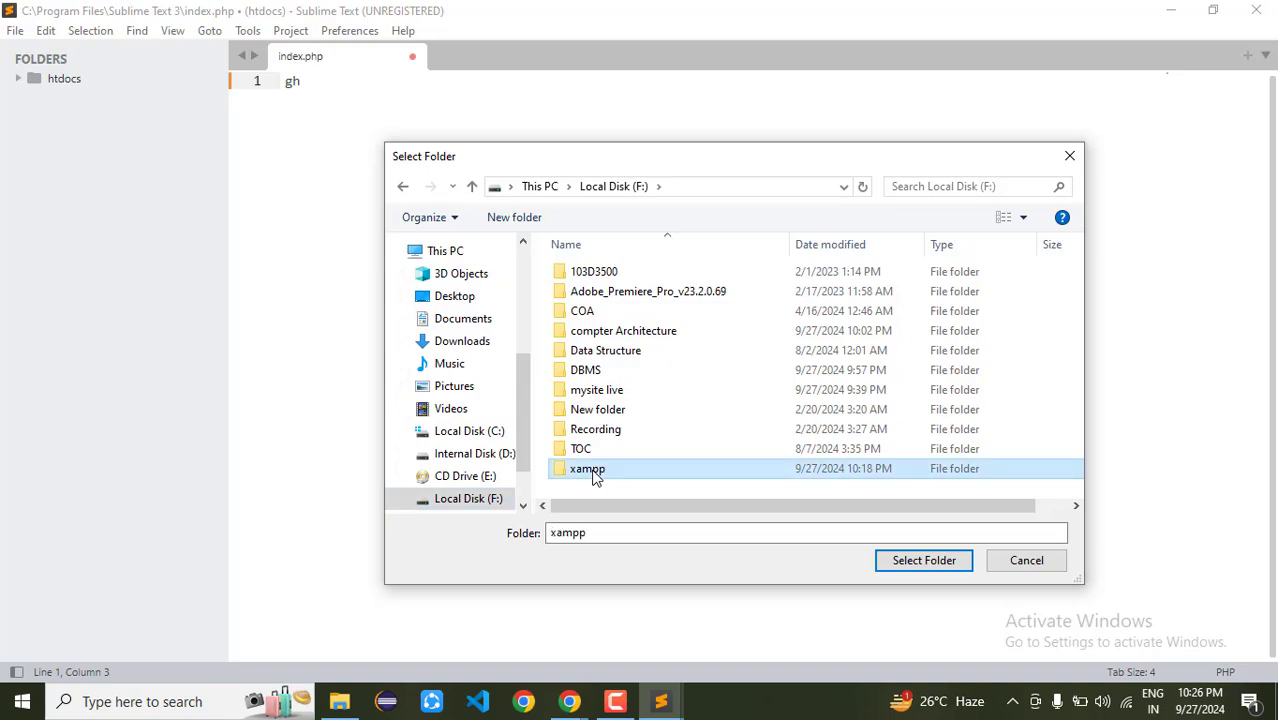
double_click(593, 477)
click(650, 375)
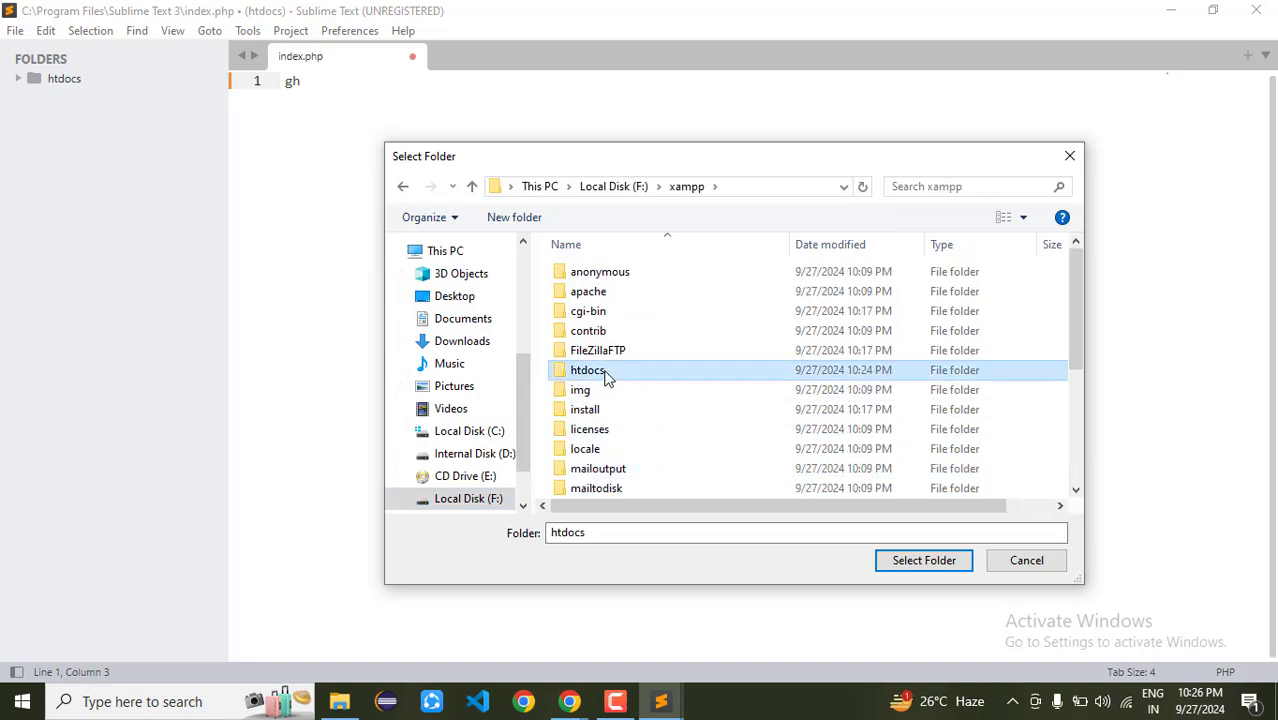
click(897, 573)
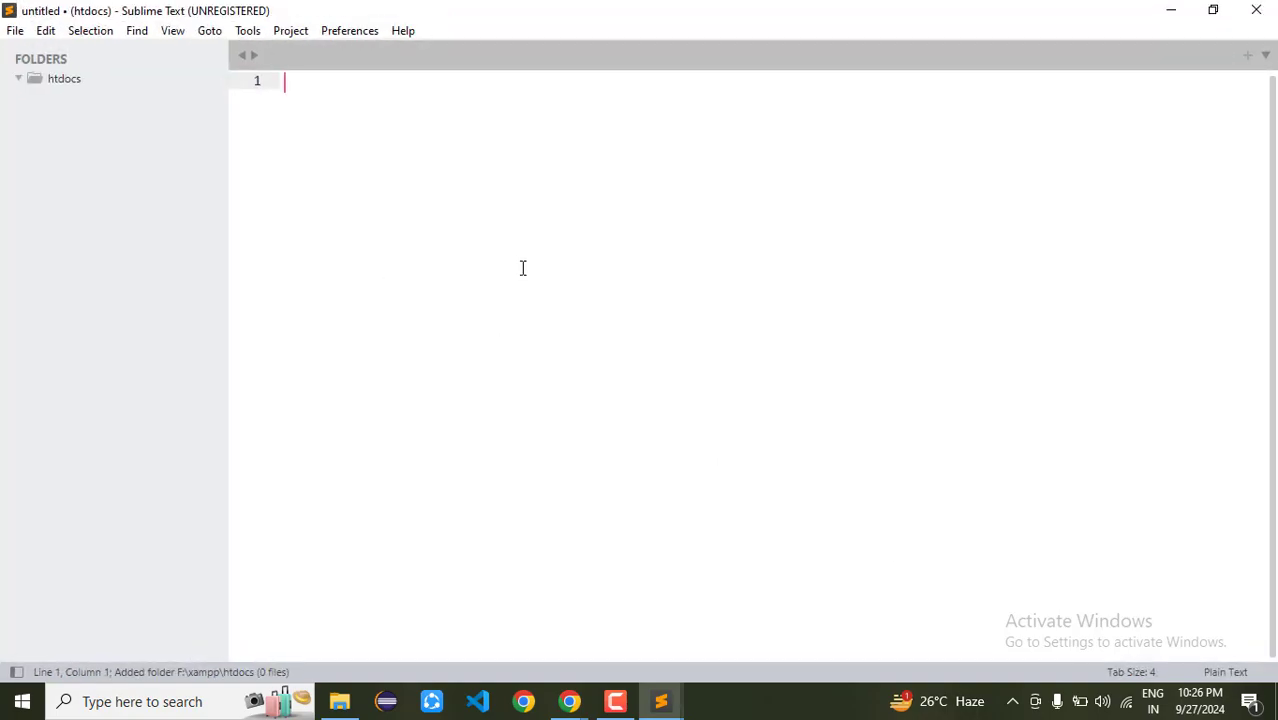
- Enter the placeholder text "kjh" in a new file and save it as index.php in F:\xampp\htdocs
text(kjh)
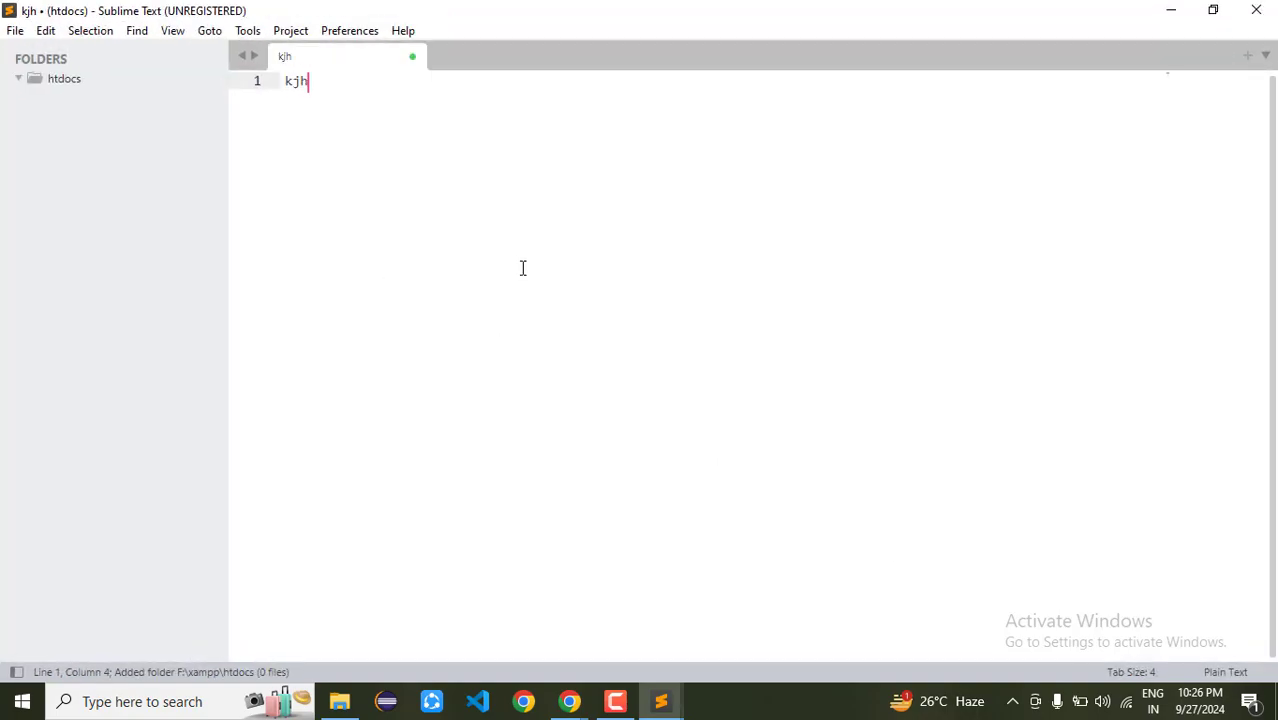
key(ctrl+s)
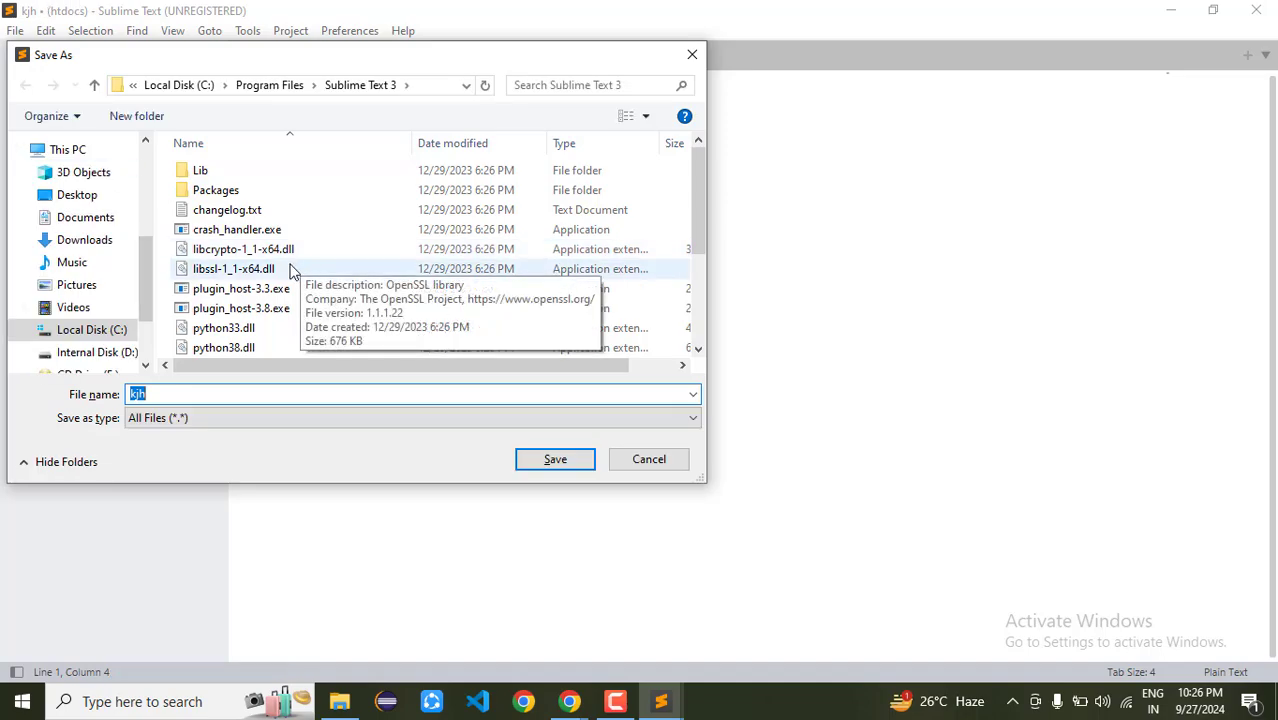
drag(149, 268, 149, 333)
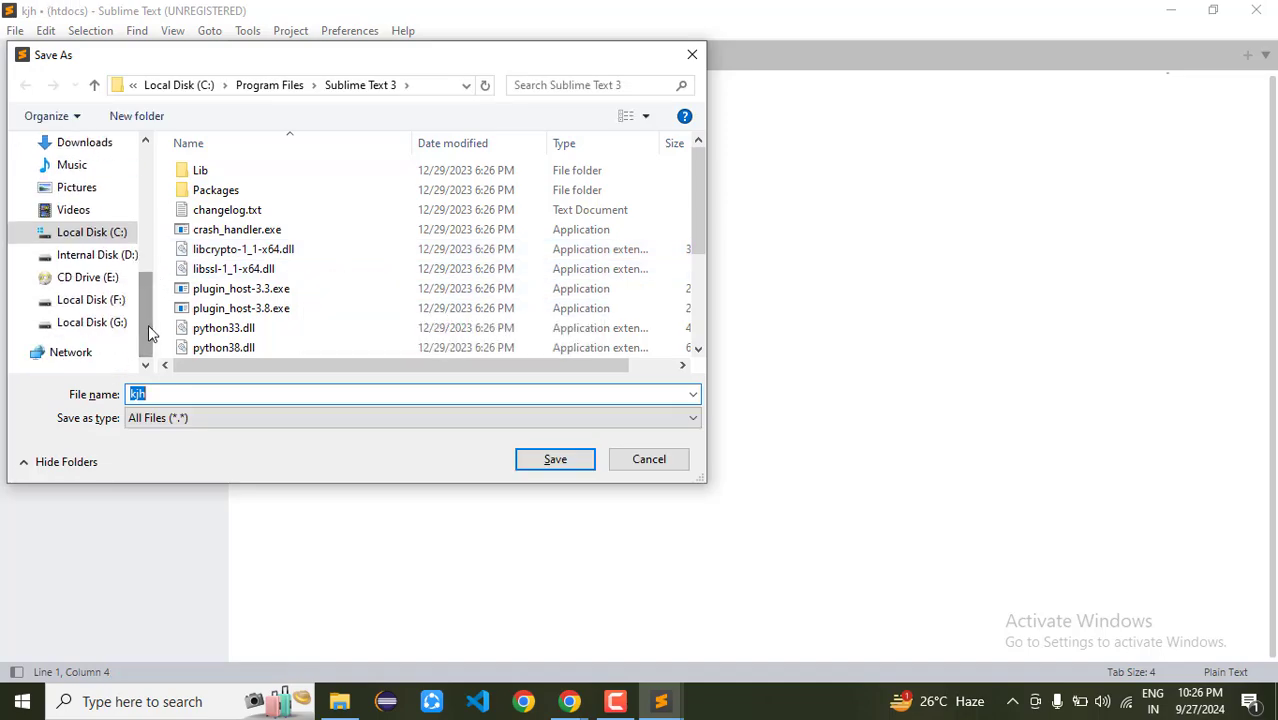
click(100, 299)
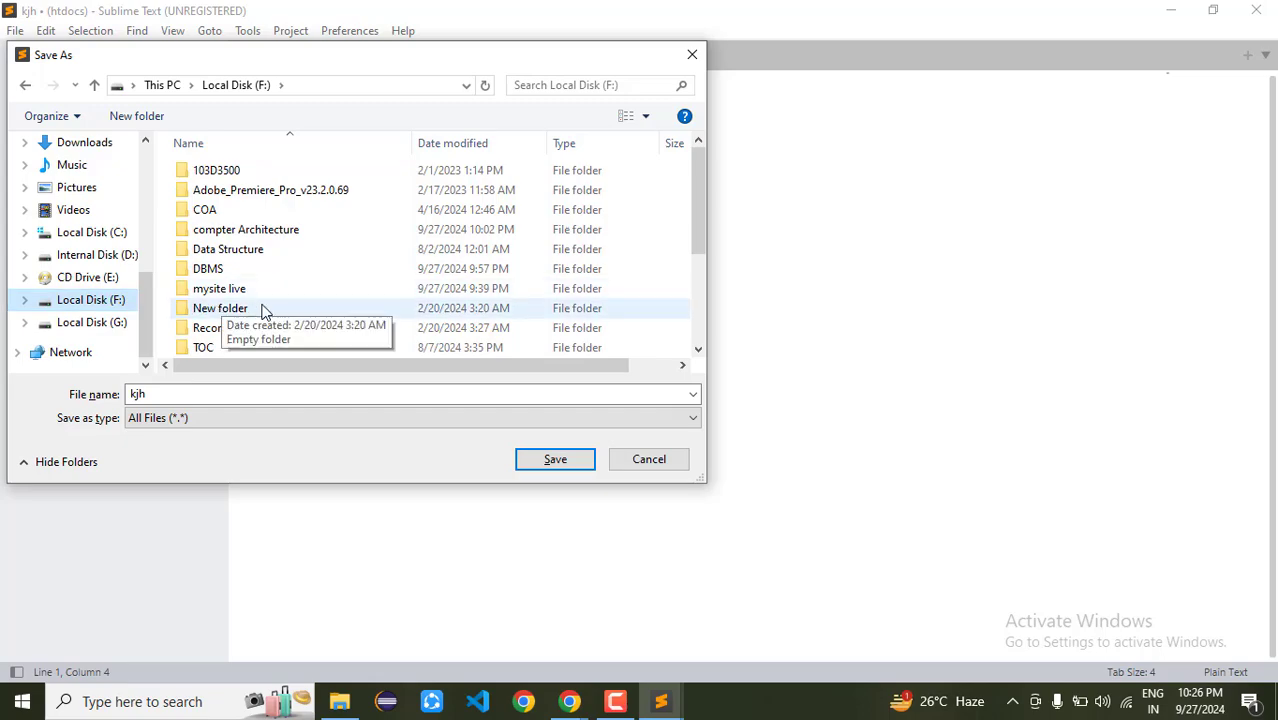
click(265, 308)
drag(696, 228, 702, 309)
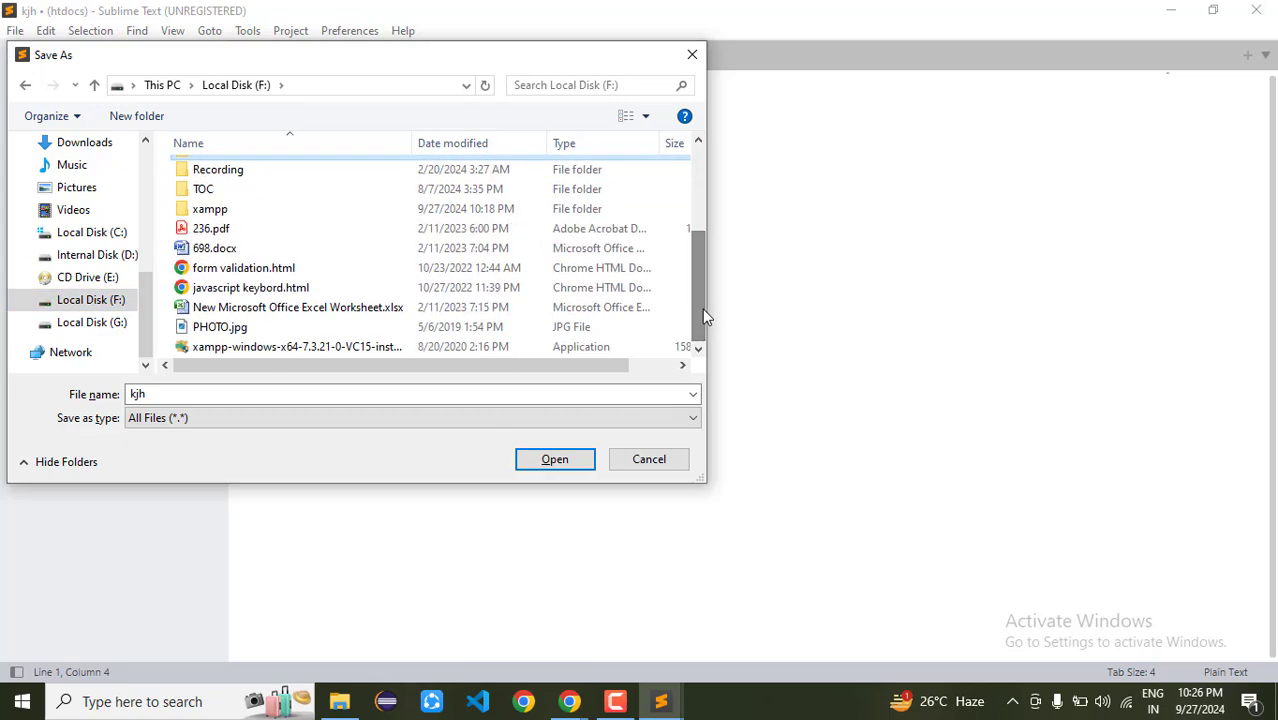
double_click(229, 212)
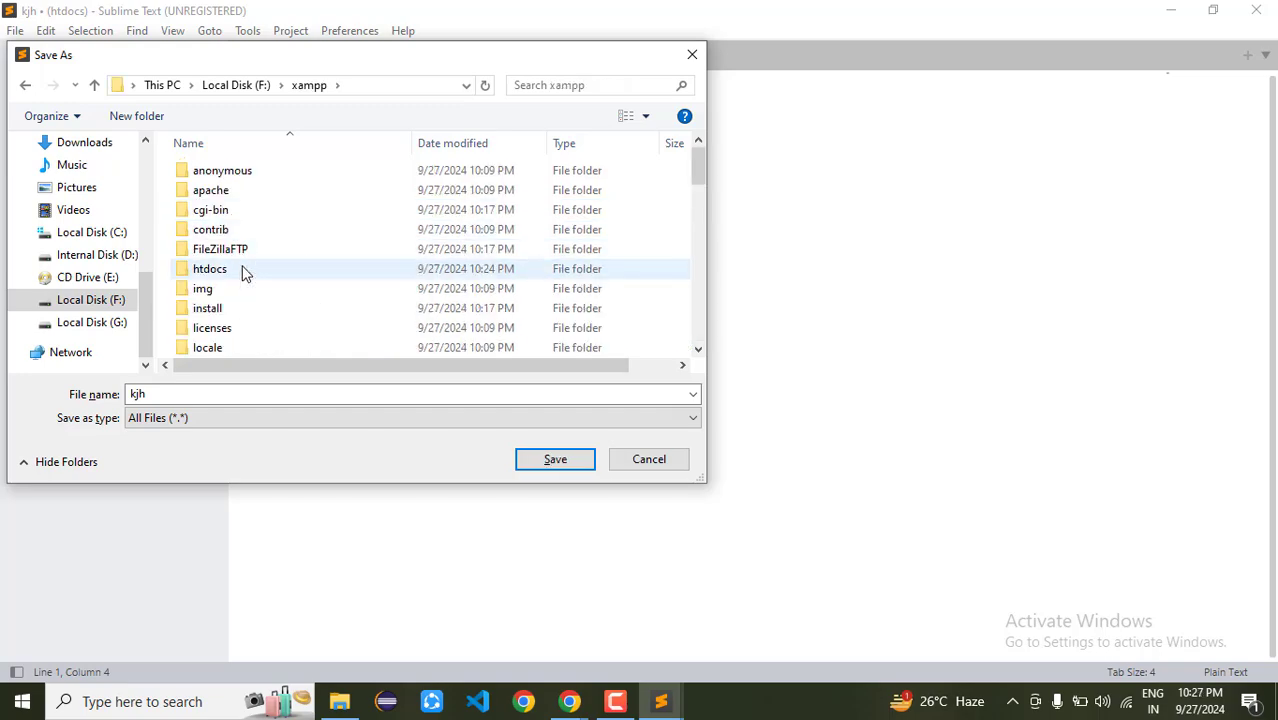
double_click(245, 273)
double_click(264, 398)
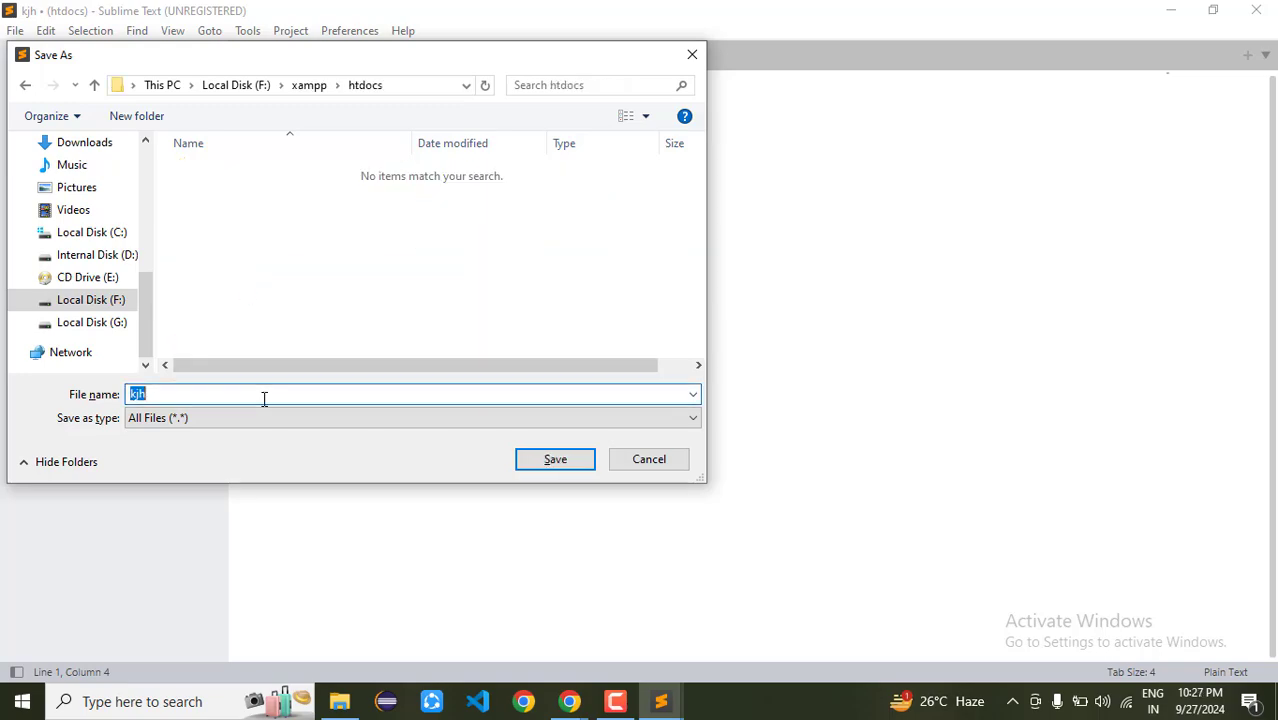
text(index.php)
key(Return)
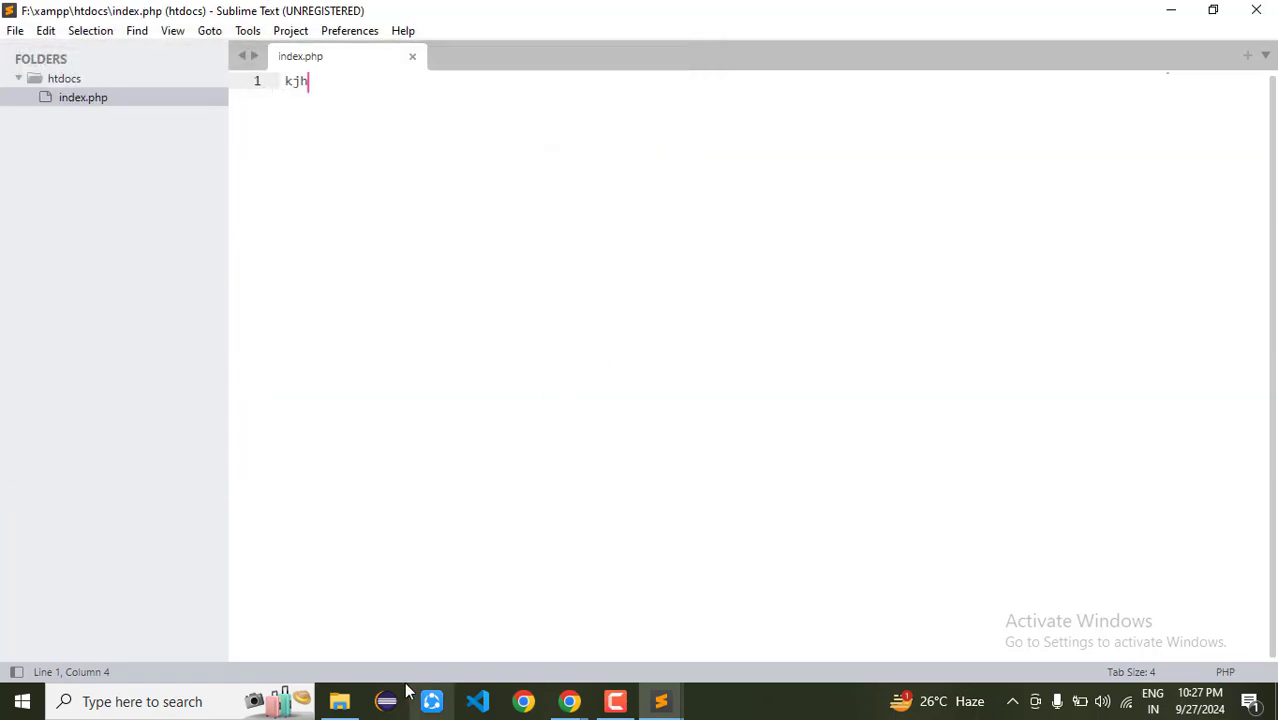
- Check index.php in htdocs in File Explorer, and close the Sublime Text window holding the C:\Program Files index.php without saving it
click(342, 701)
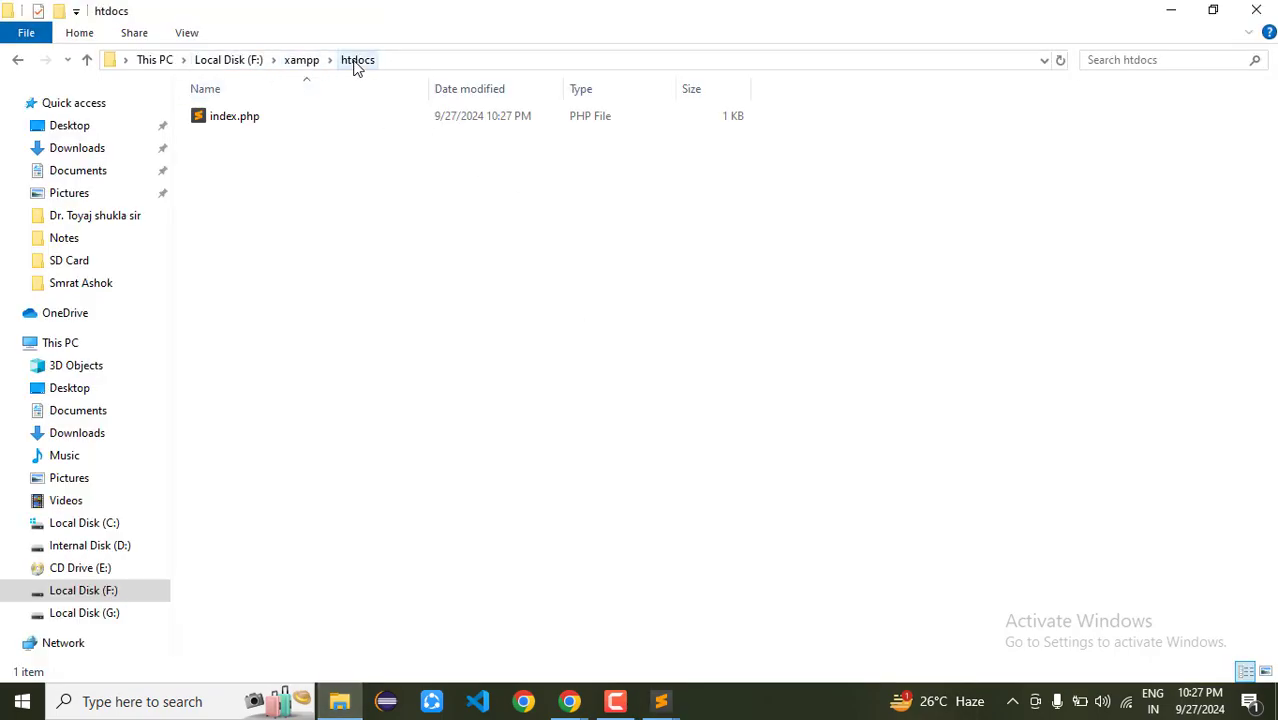
click(246, 119)
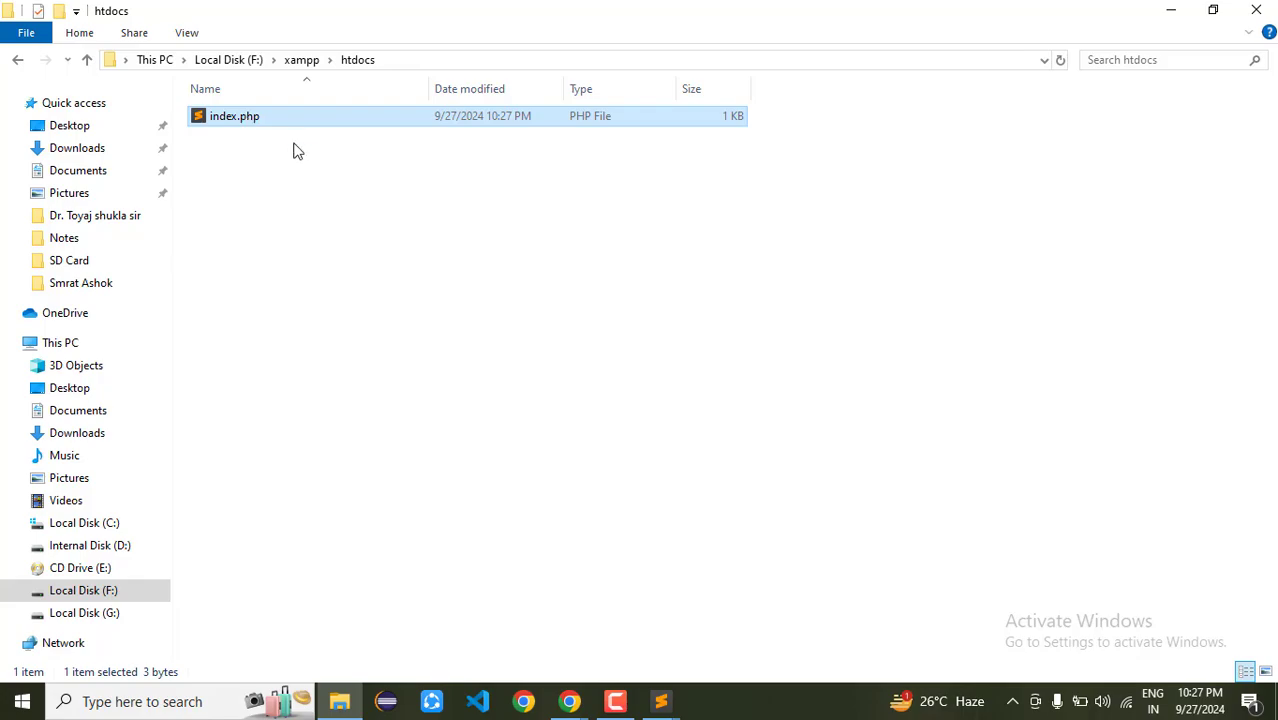
mouse_move(672, 706)
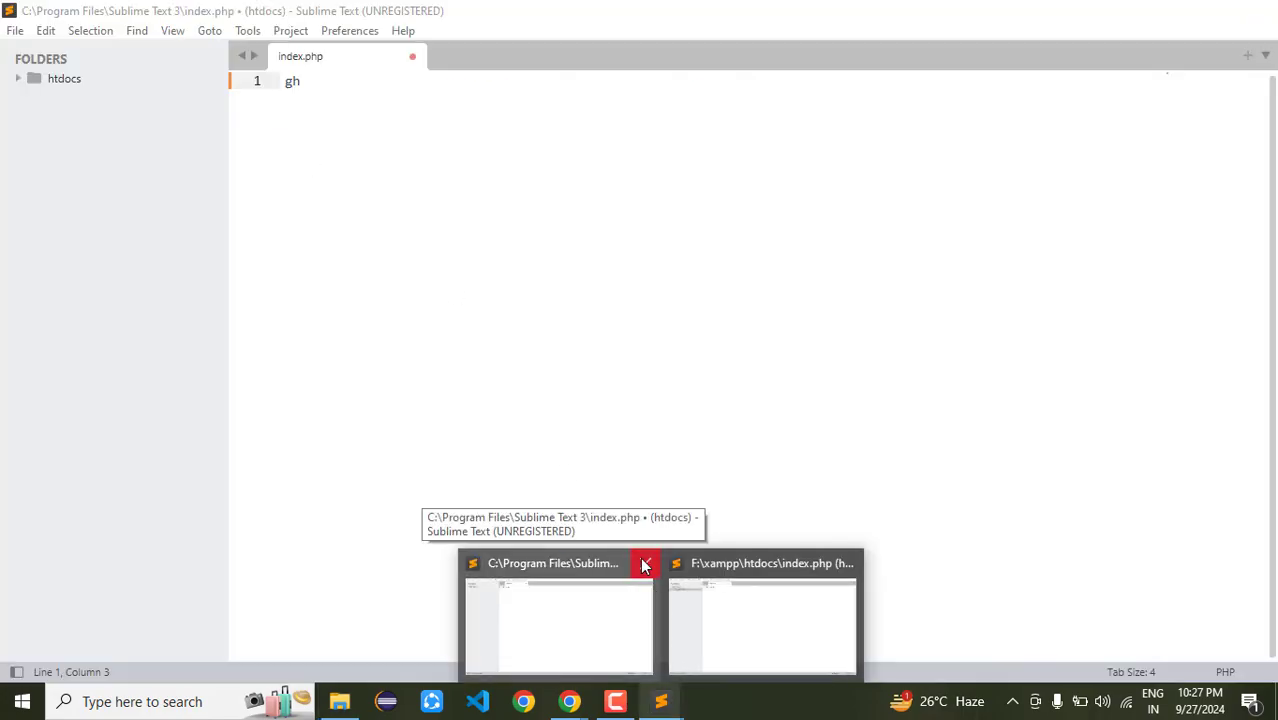
click(645, 565)
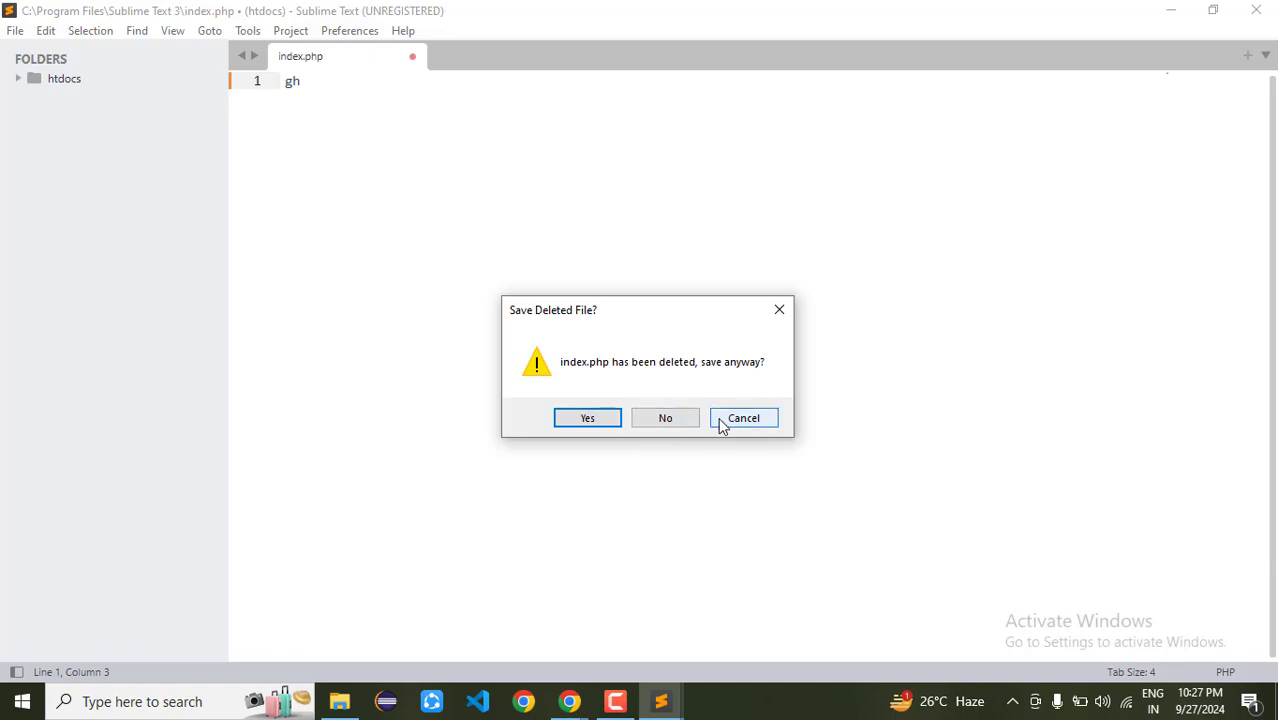
click(687, 426)
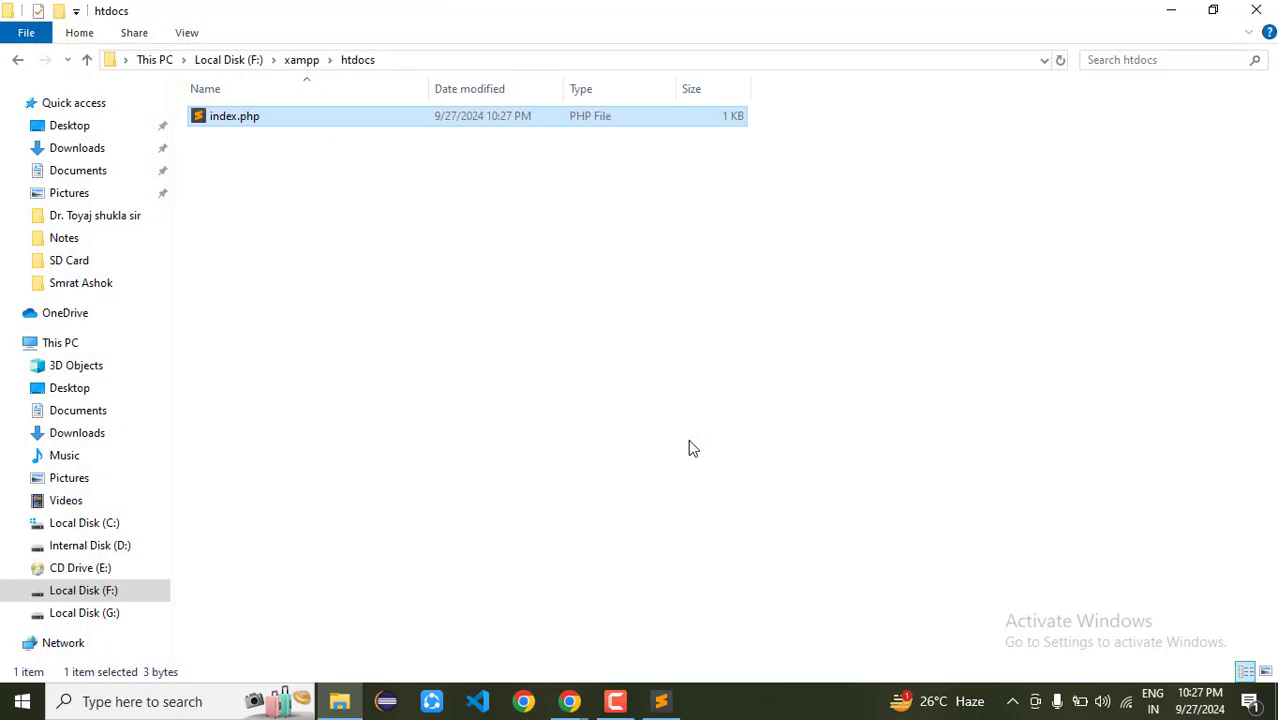
- Close the remaining Sublime Text window and reopen index.php from the htdocs folder with Sublime Text
click(661, 701)
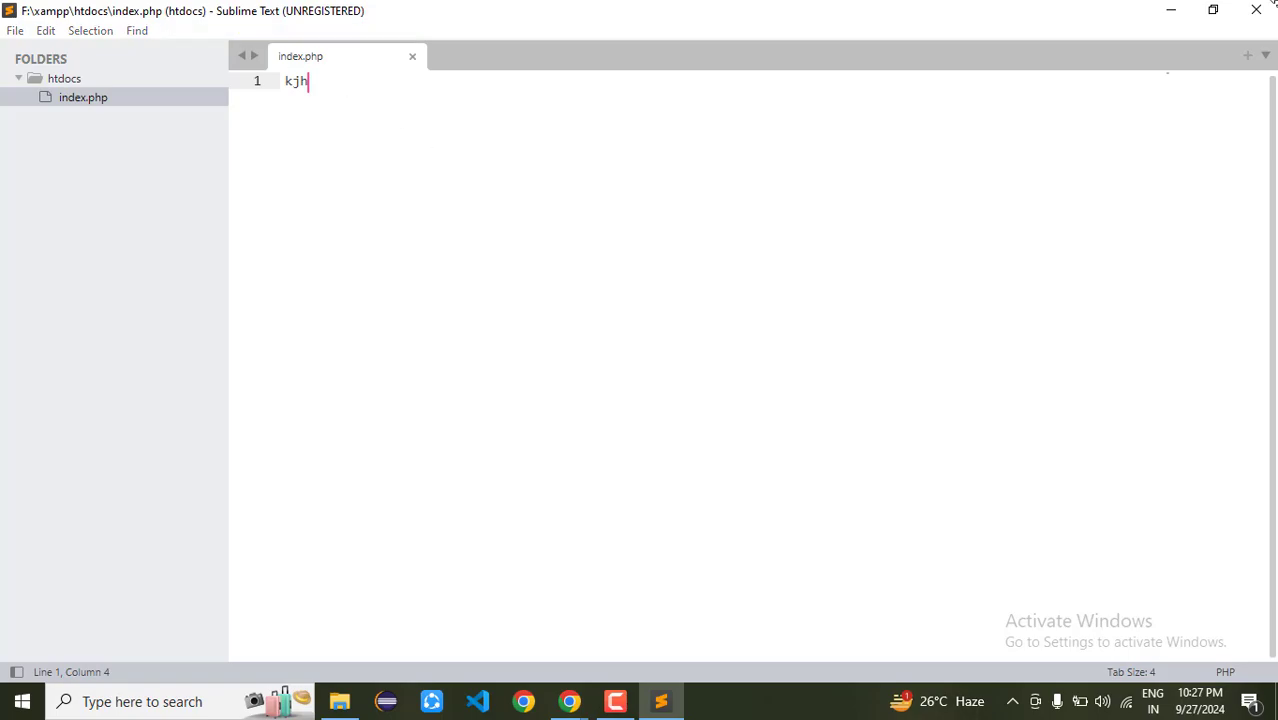
click(1268, 6)
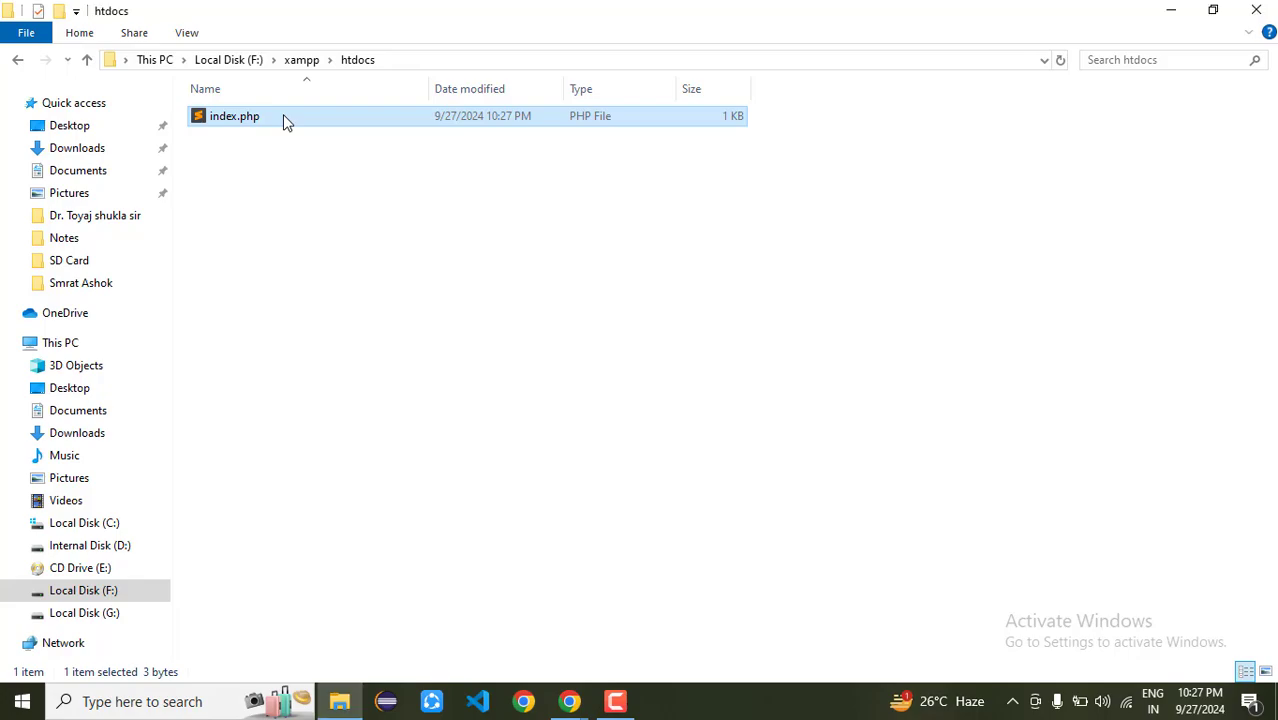
right_click(283, 114)
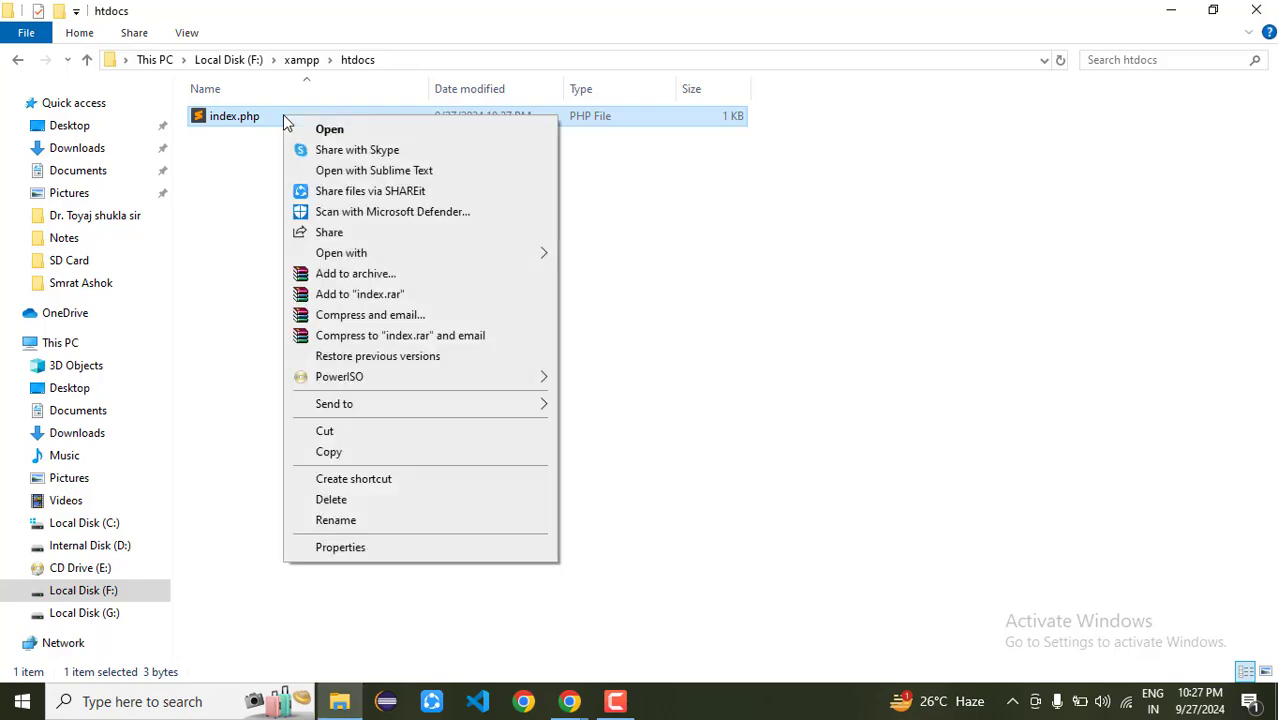
click(350, 171)
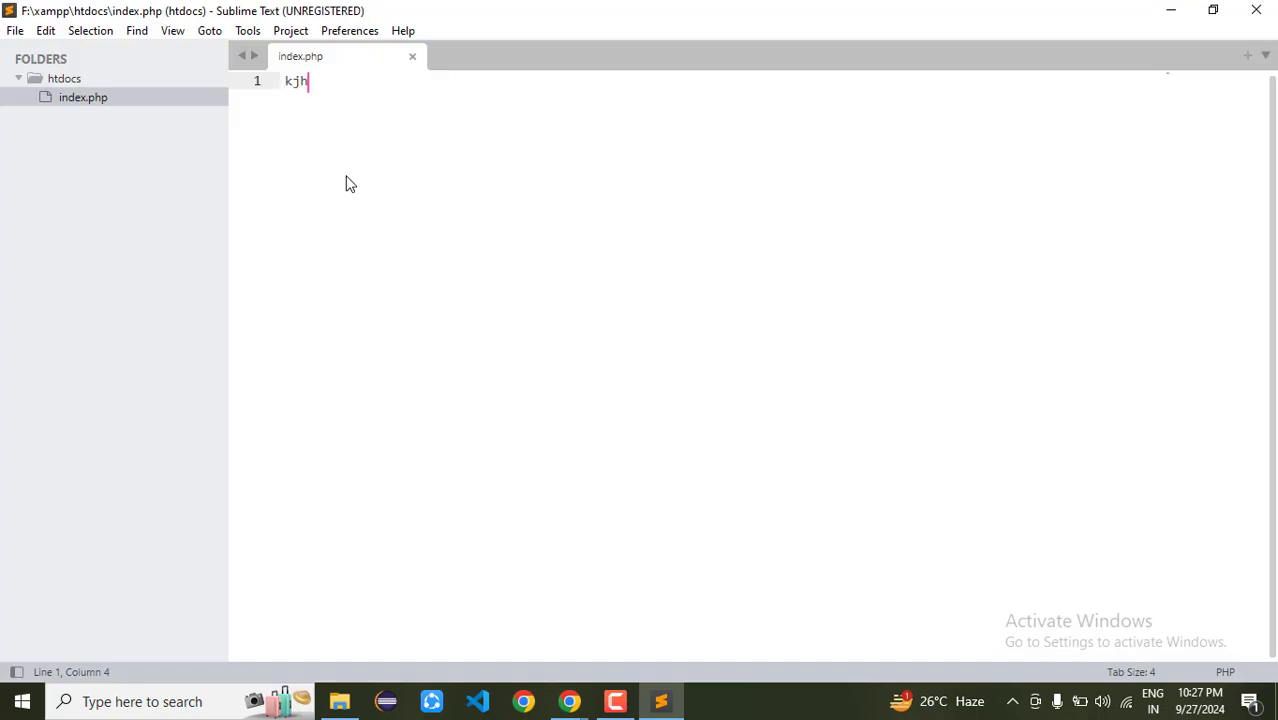
- Delete the placeholder text from index.php and save the empty file
key(BackSpace)
key(BackSpace)
key(BackSpace)
key(ctrl+s)
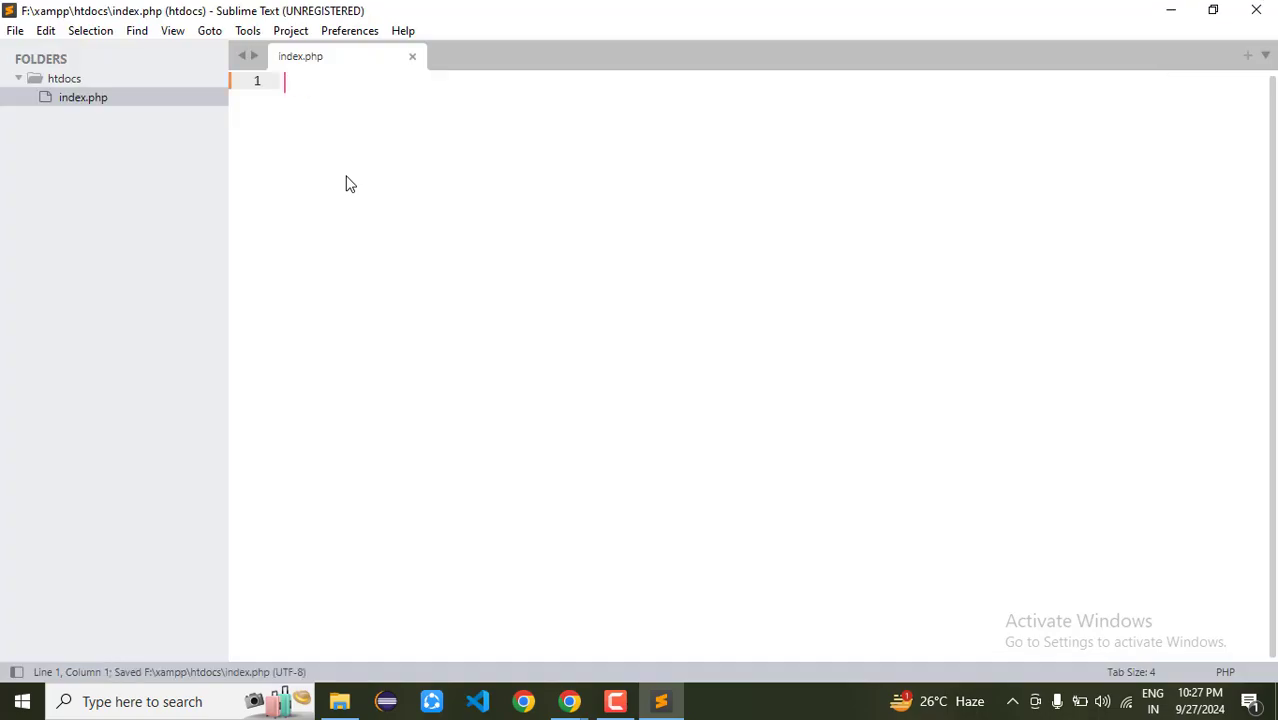
- Write a PHP block in index.php with <? on line 1, blank lines between and ?> on line 8, and save the file
text(<)
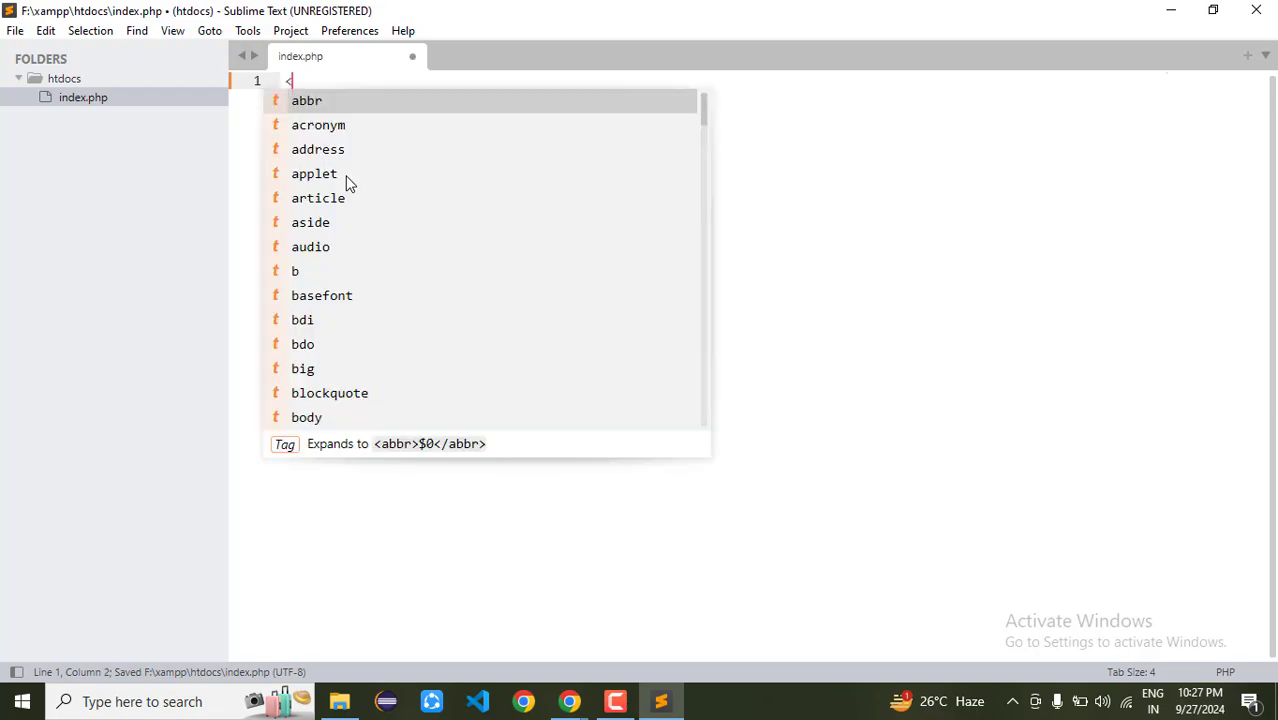
text(?)
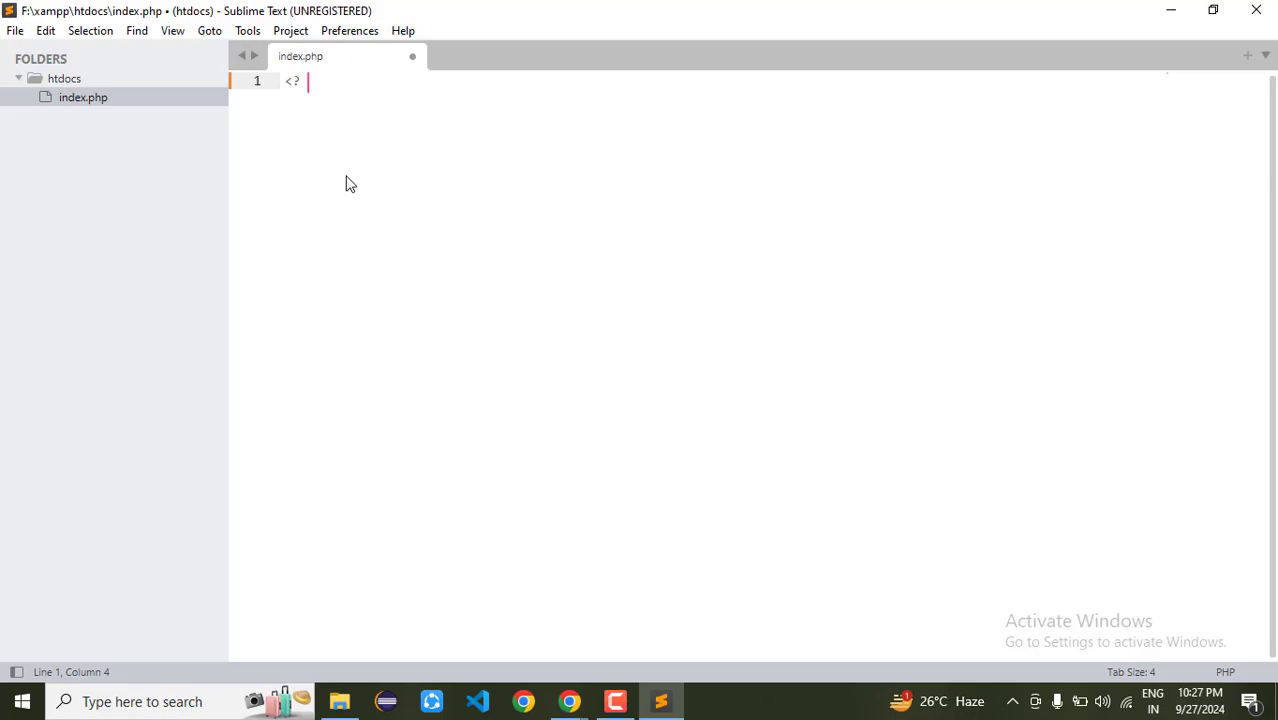
text( >)
key(Left)
text(?)
key(Left)
key(Return)
key(Return)
key(Return)
key(Return)
key(Return)
key(Return)
key(Return)
key(Up)
key(Up)
key(Up)
key(Up)
key(Up)
key(Up)
key(Up)
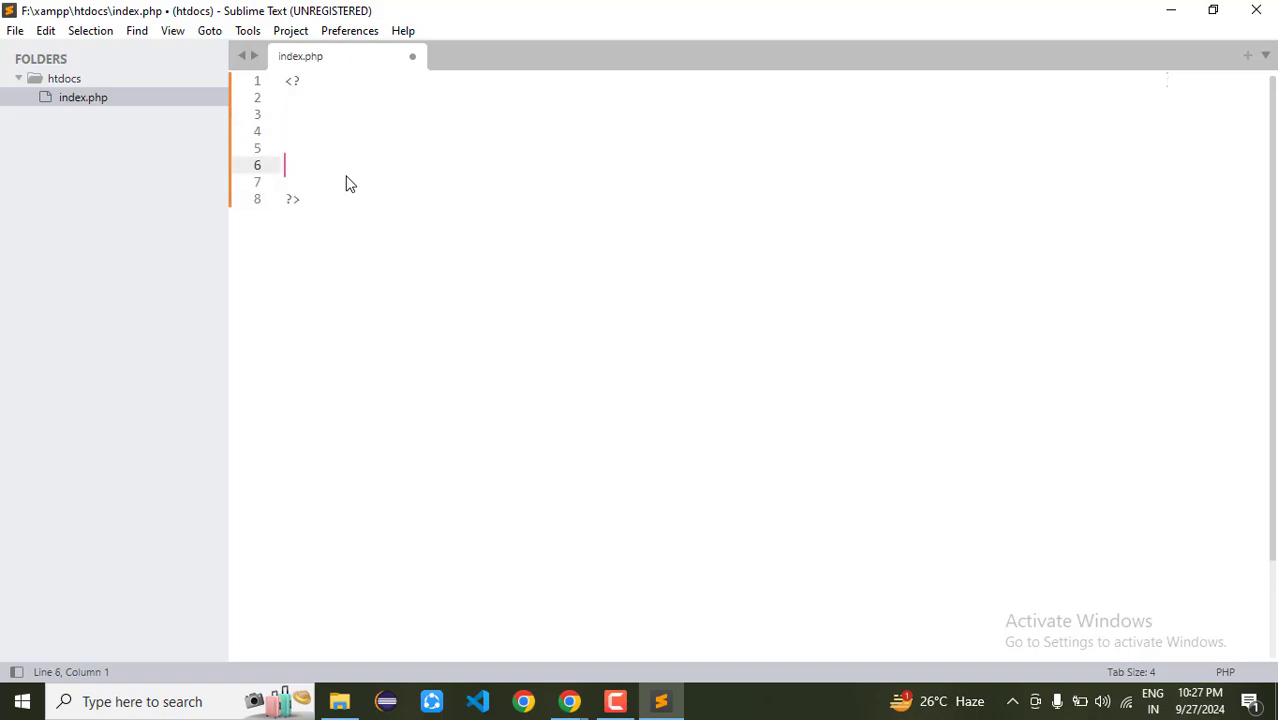
key(ctrl+s)
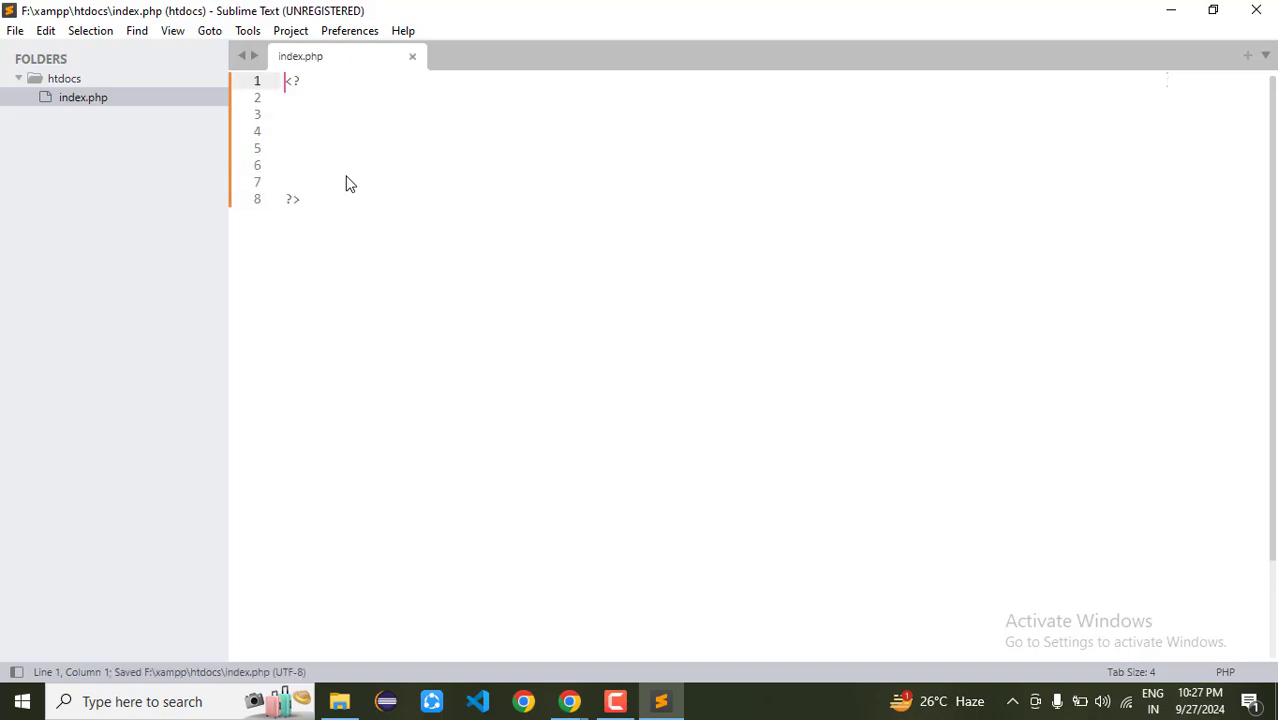
- Retype the <? opening tag on line 1 of index.php, add one blank line below it, and save the file
key(Down)
key(Up)
key(End)
key(BackSpace)
key(BackSpace)
key(BackSpace)
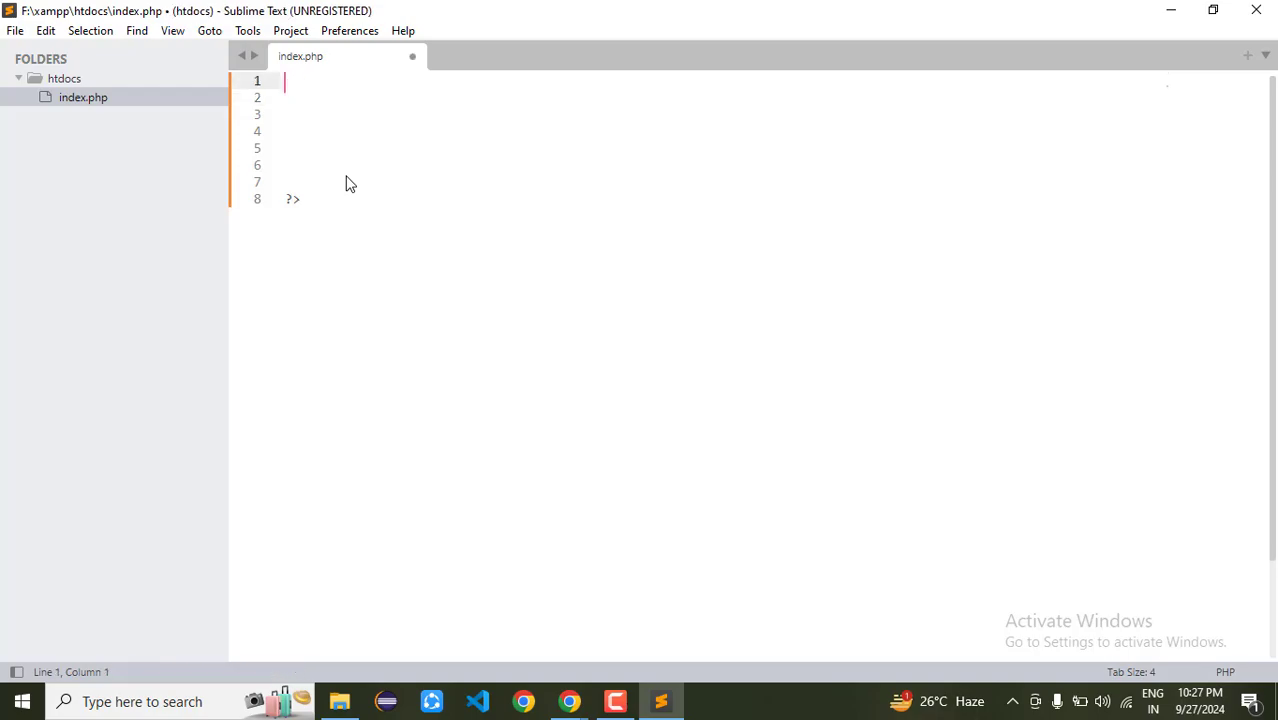
text(<?)
key(Return)
key(Down)
key(Down)
key(Down)
key(Down)
key(Down)
key(Down)
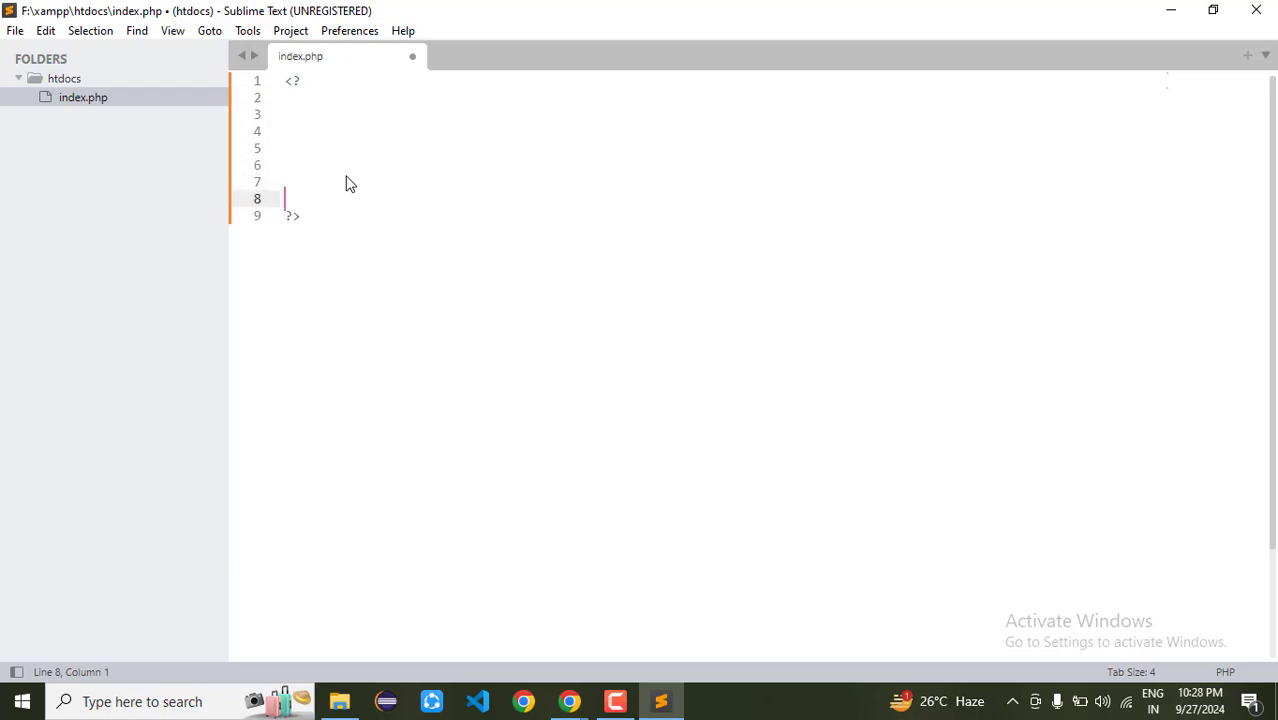
key(ctrl+s)
- Add the statement echo "Hello"; on line 4 inside the PHP block of index.php and save the file
key(Up)
key(Up)
key(Up)
key(Up)
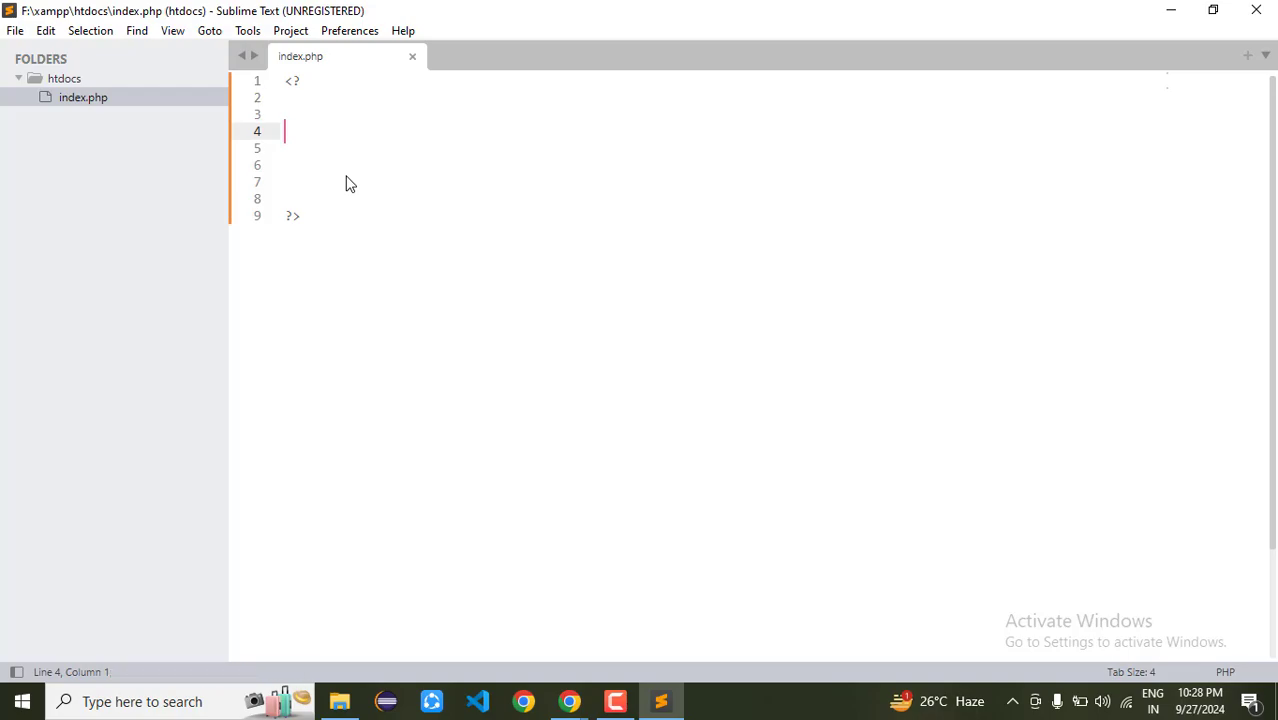
text(echo)
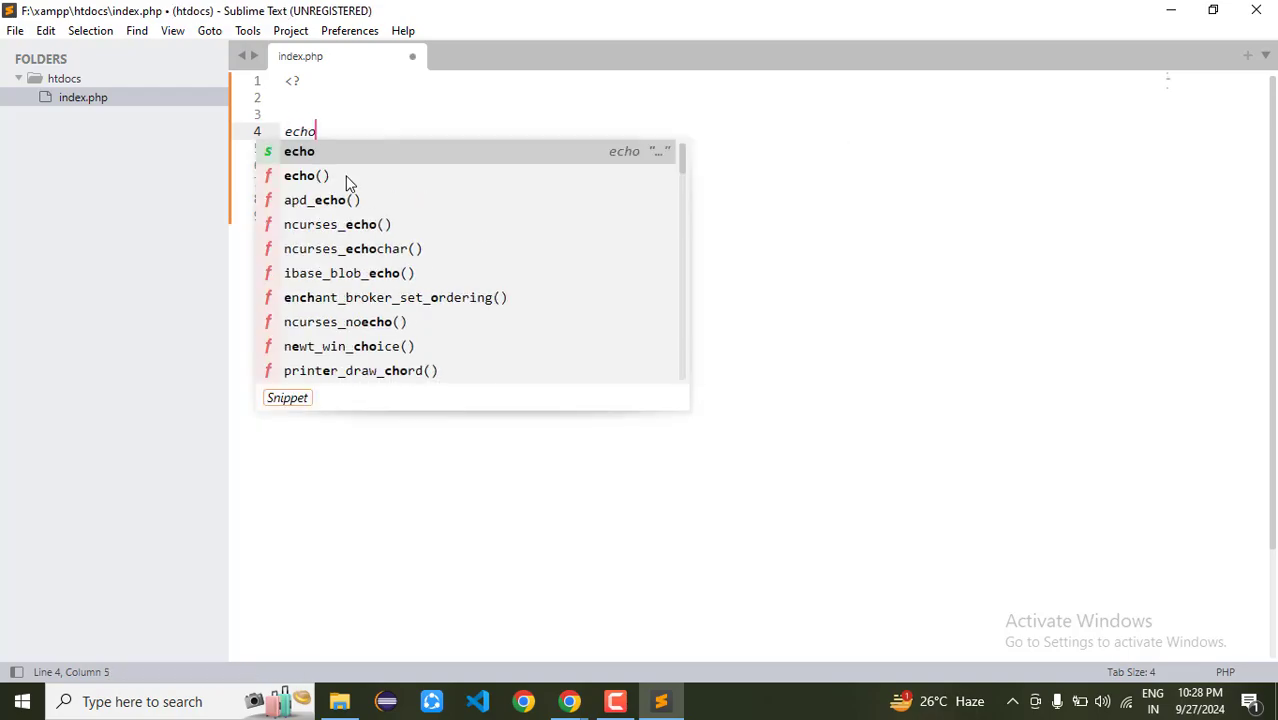
text( "H)
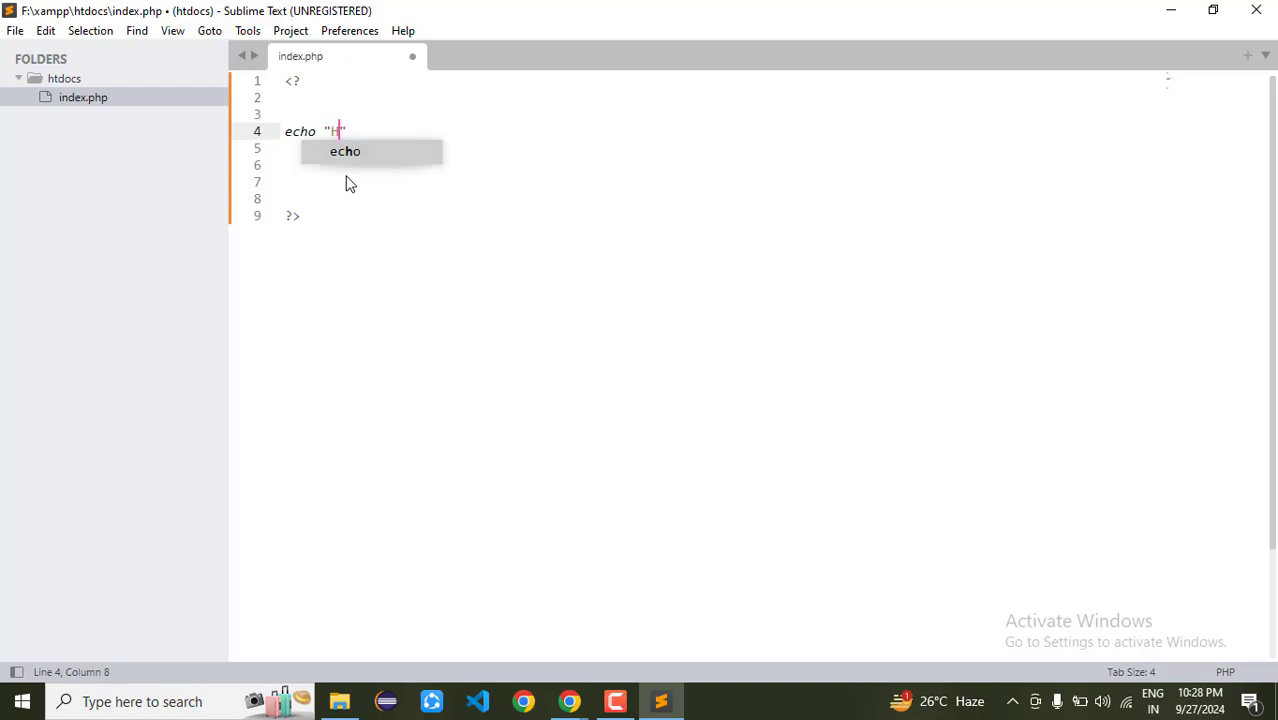
text(ello")
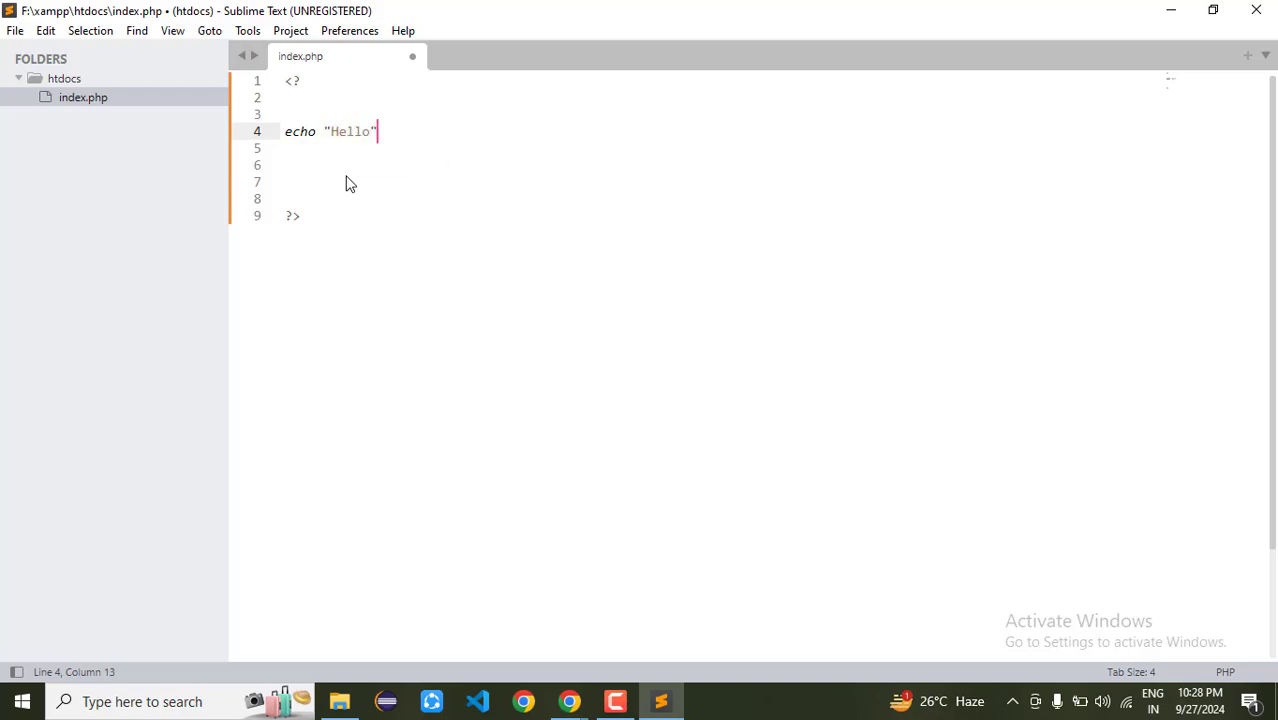
text(;)
key(ctrl+s)
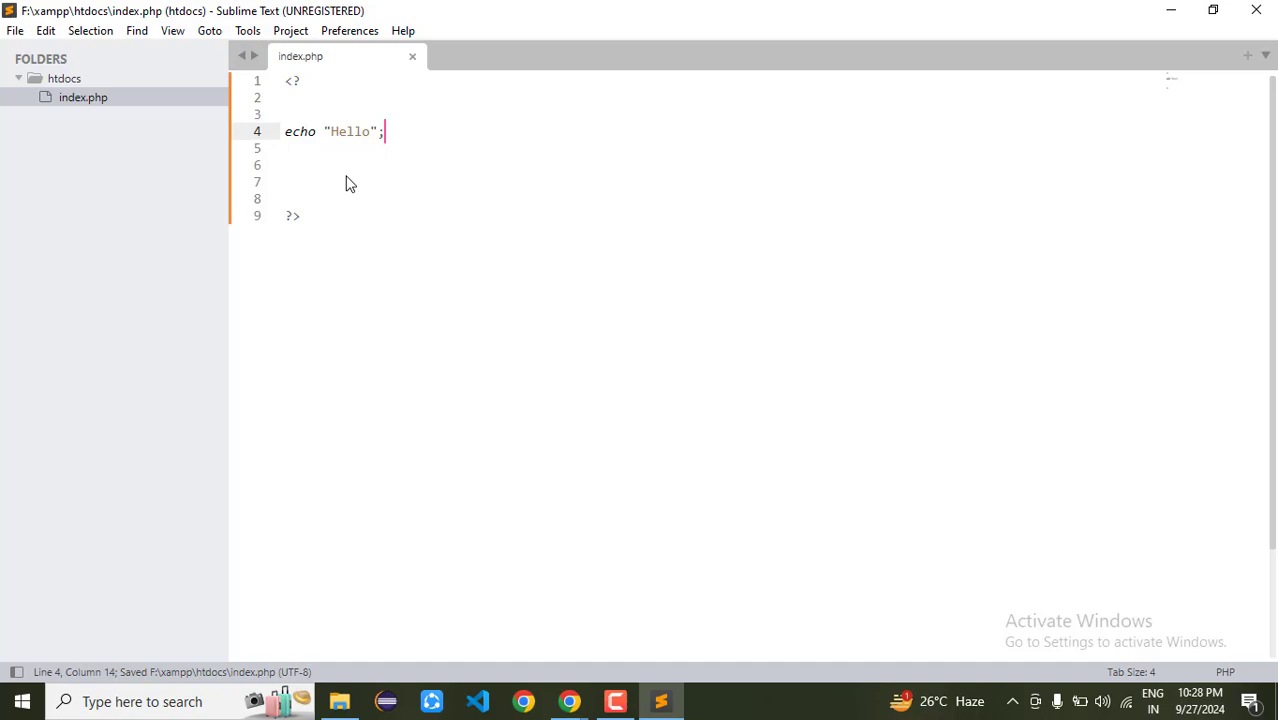
- Switch to the Chrome incognito window and try to open localhost:8080/index.html in place of the XAMPP dashboard
click(569, 701)
click(659, 617)
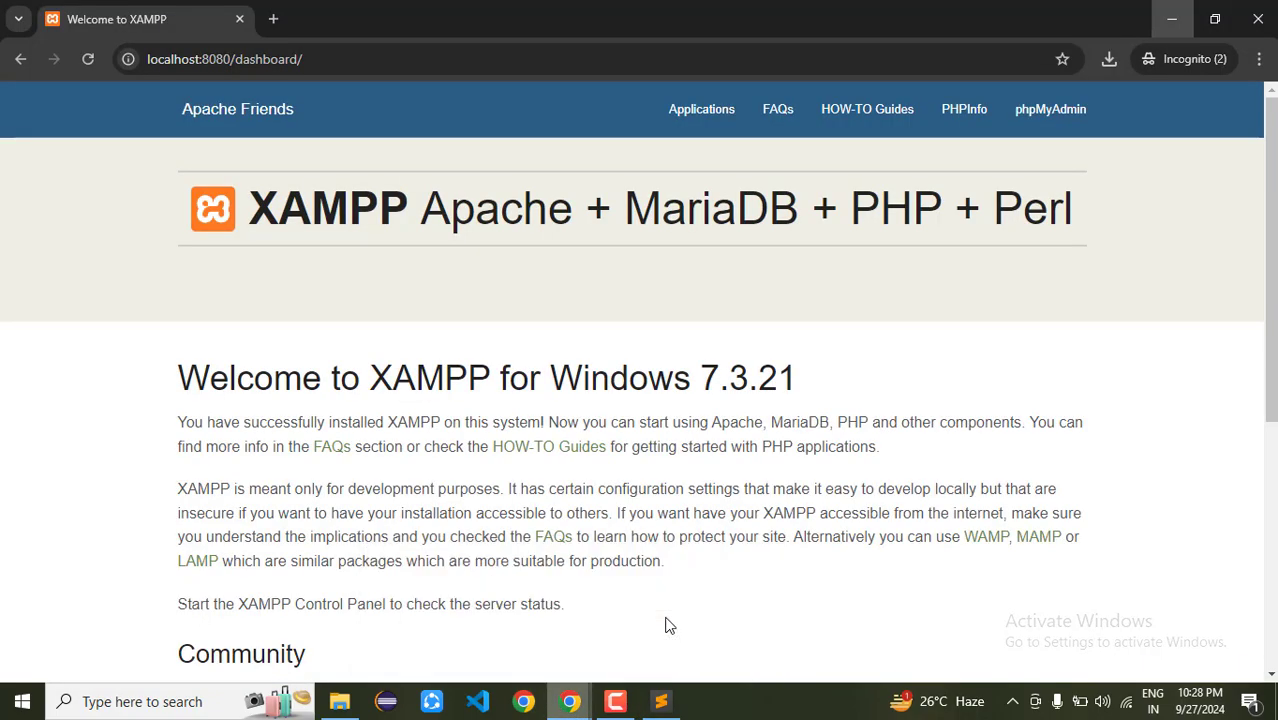
click(381, 59)
click(381, 59)
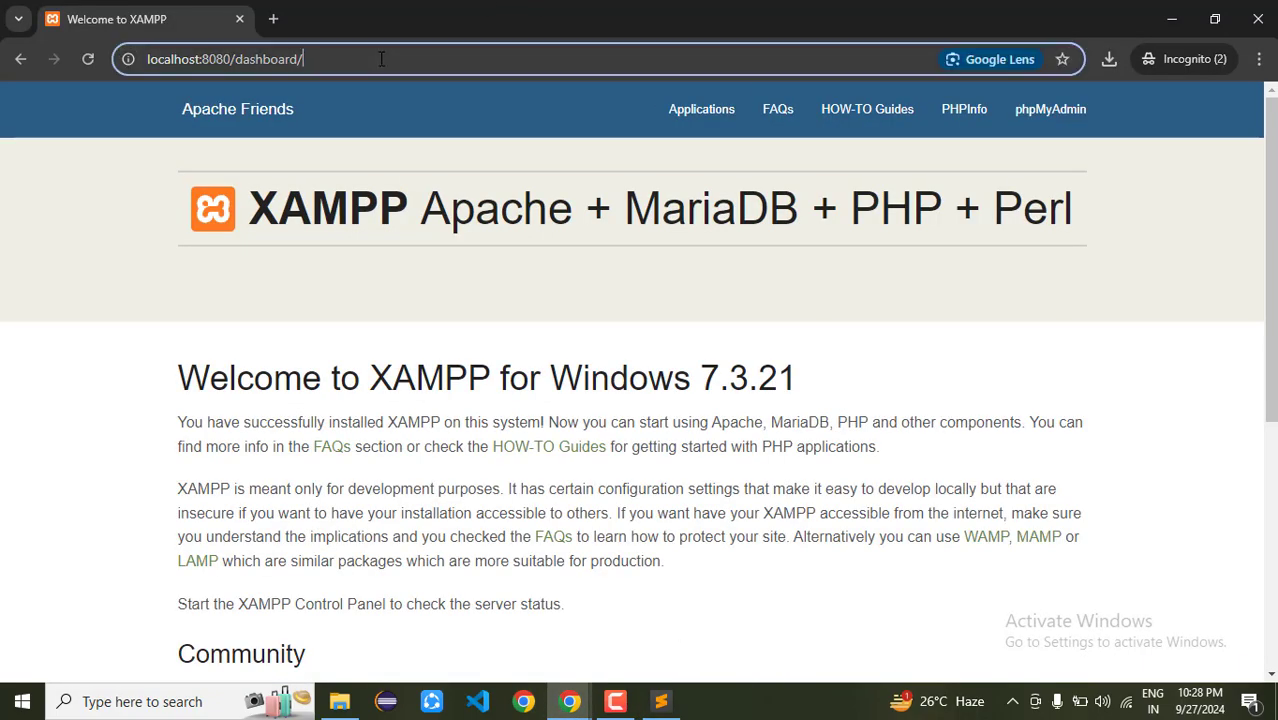
key(BackSpace)
key(BackSpace)
key(BackSpace)
key(BackSpace)
key(BackSpace)
key(BackSpace)
key(BackSpace)
key(BackSpace)
key(BackSpace)
key(BackSpace)
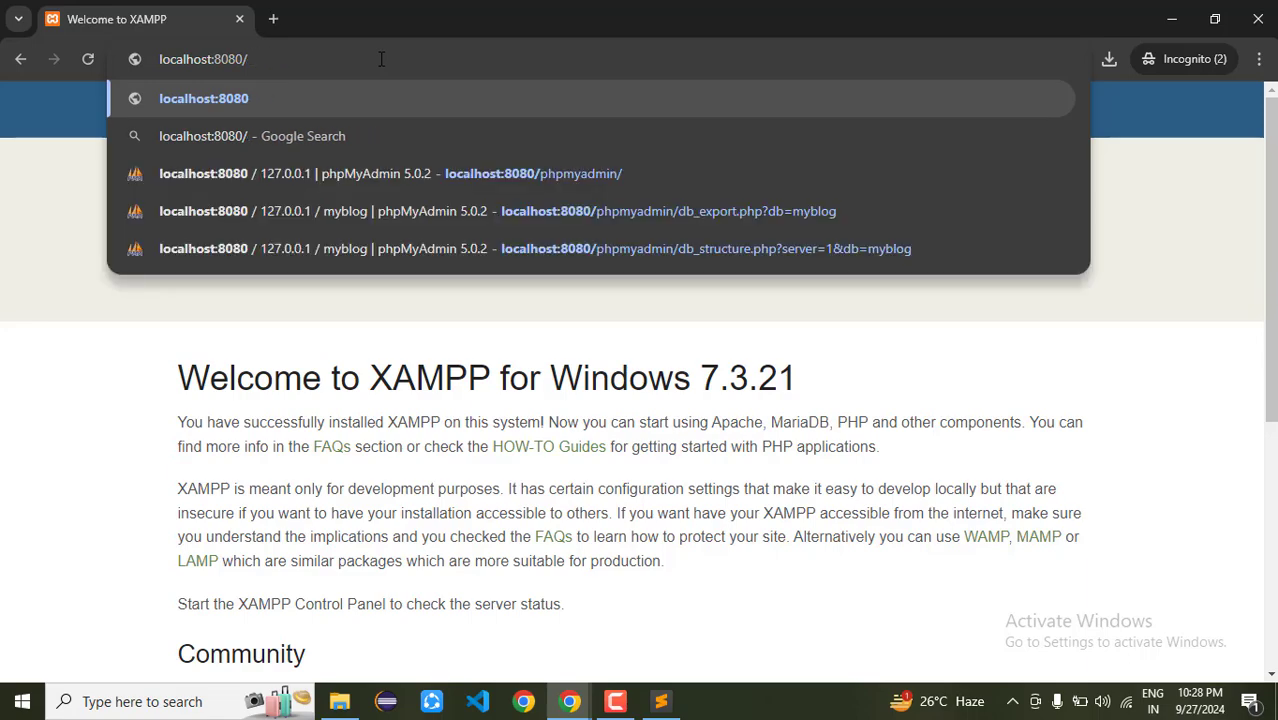
text(index.ht)
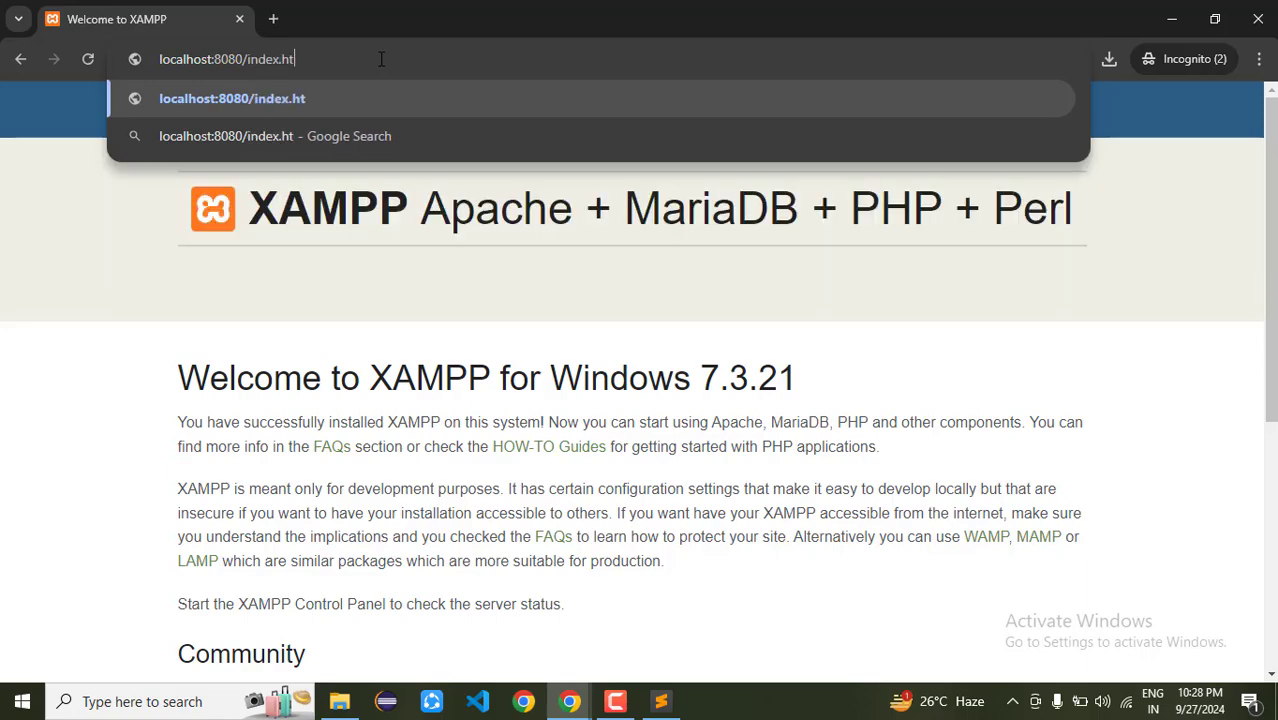
text(ml)
key(Return)
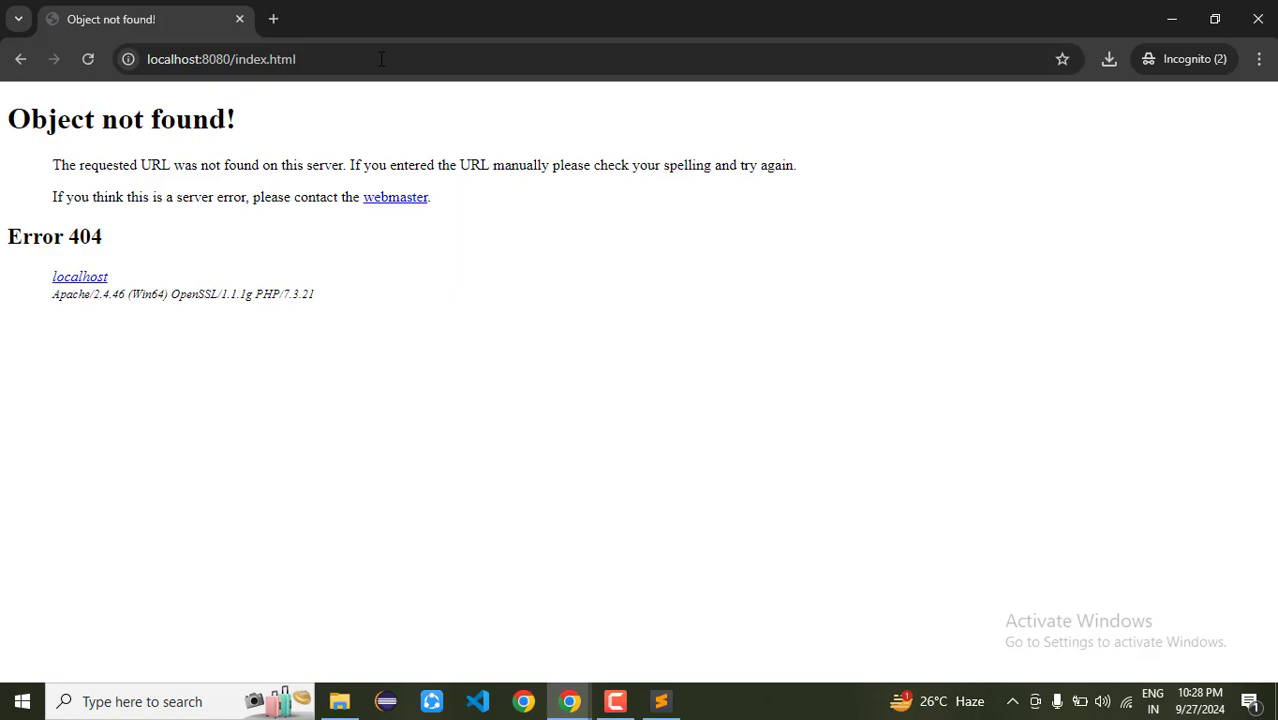
- Correct the address to localhost:8080/index.php and load the page
click(381, 59)
click(381, 59)
key(BackSpace)
key(BackSpace)
key(BackSpace)
key(BackSpace)
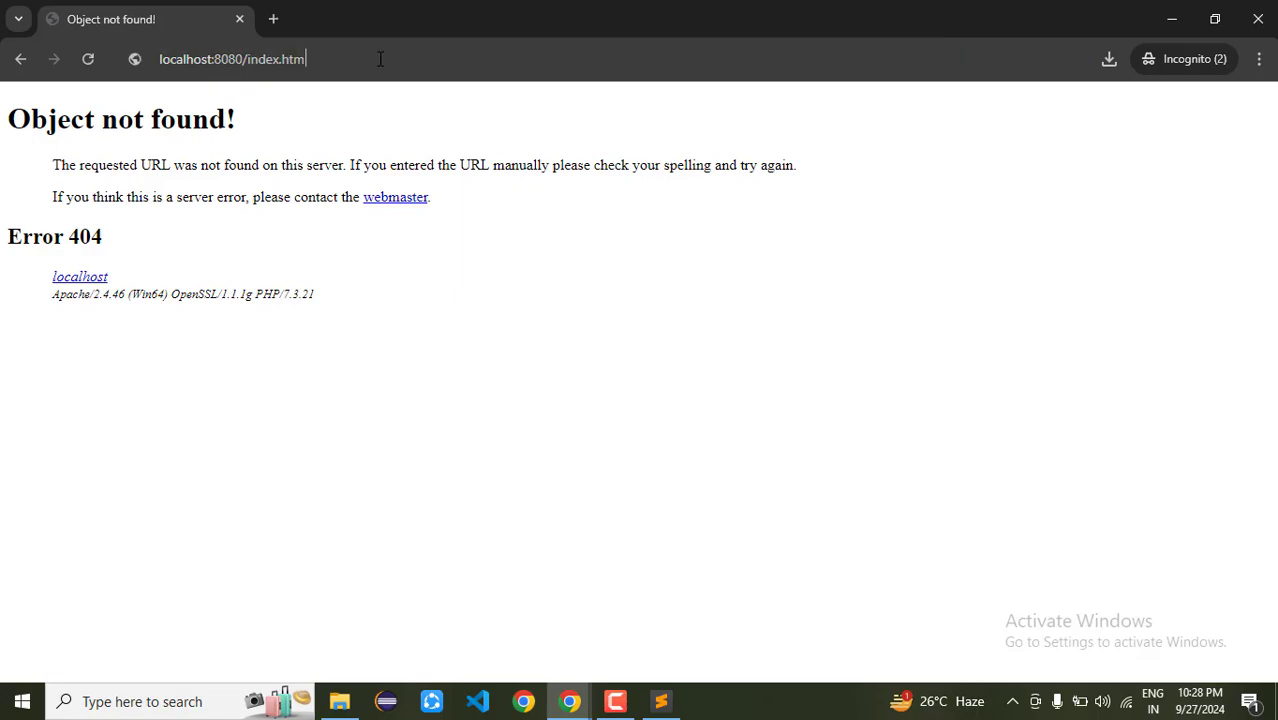
text(php)
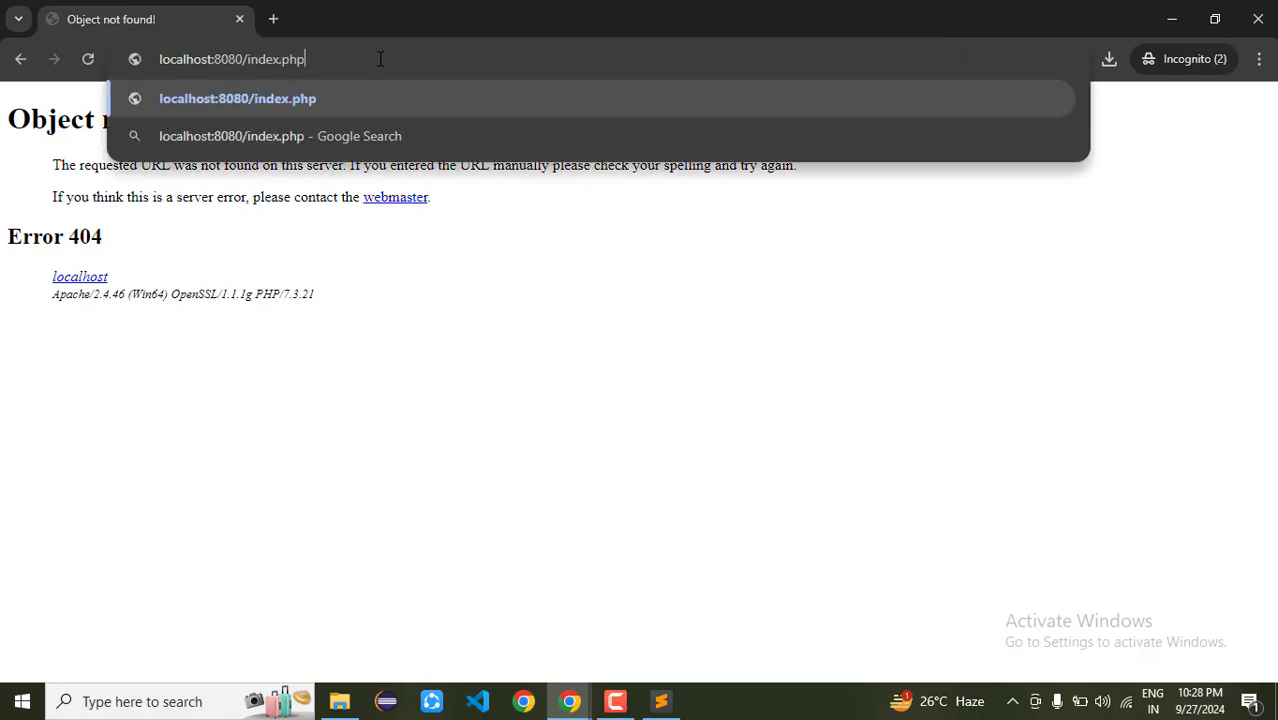
key(Return)
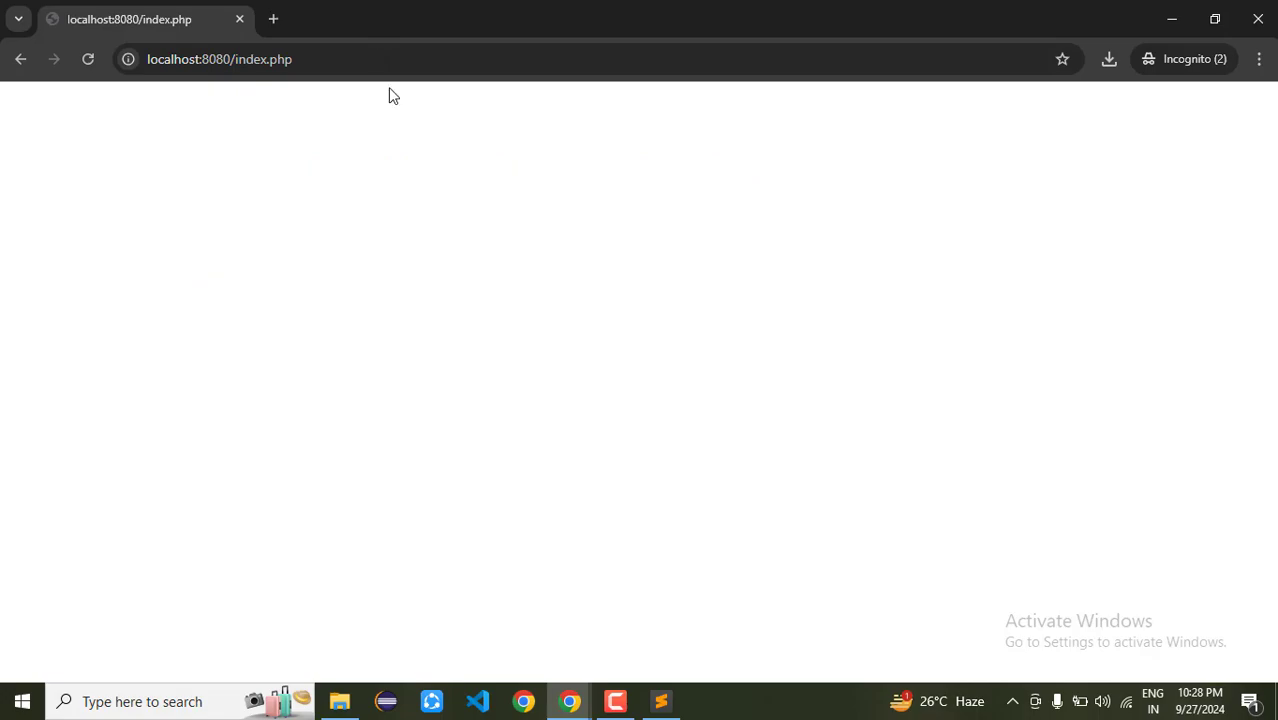
click(374, 60)
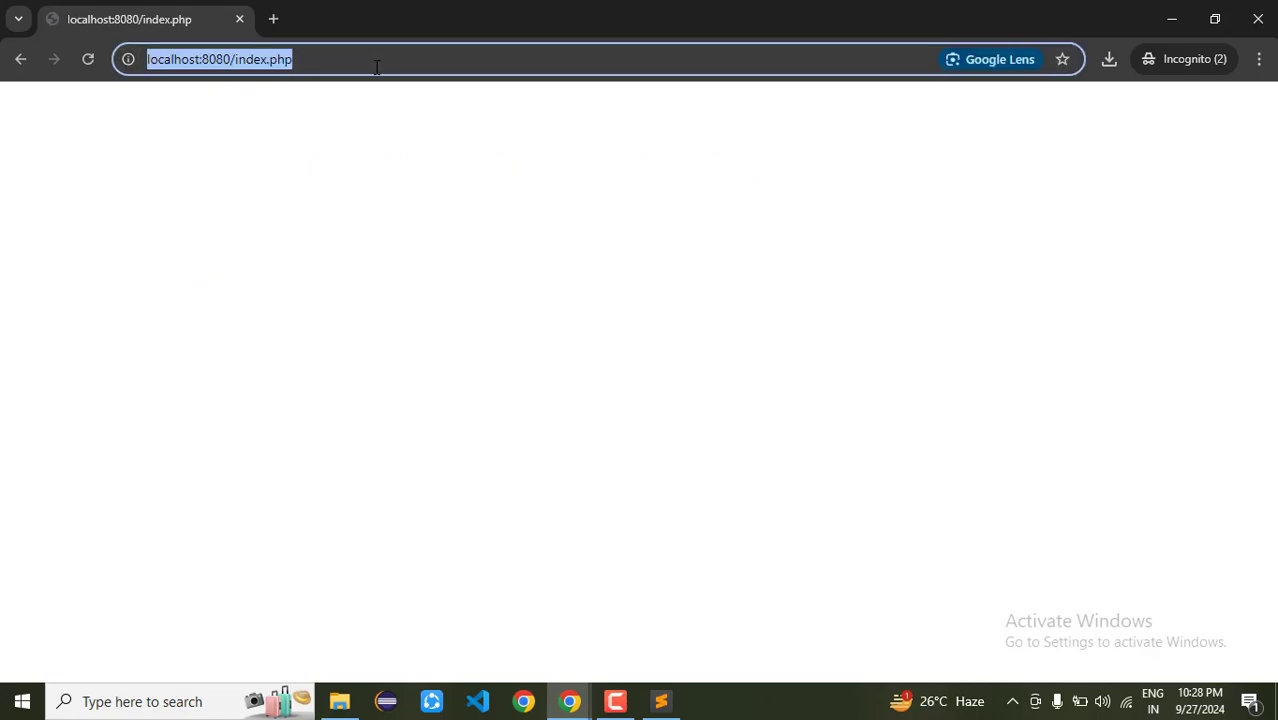
- Return to Sublime Text, look over the PHP block in index.php, and save the file again
click(1171, 12)
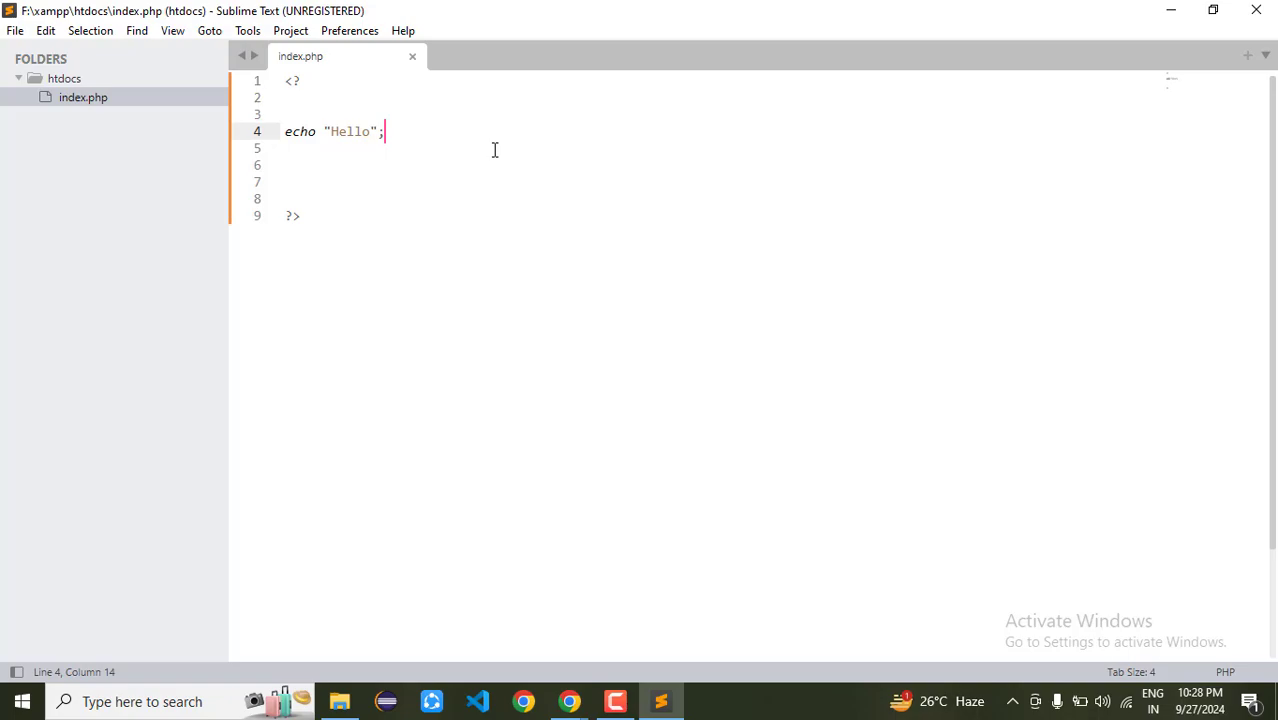
key(Up)
key(Up)
key(Up)
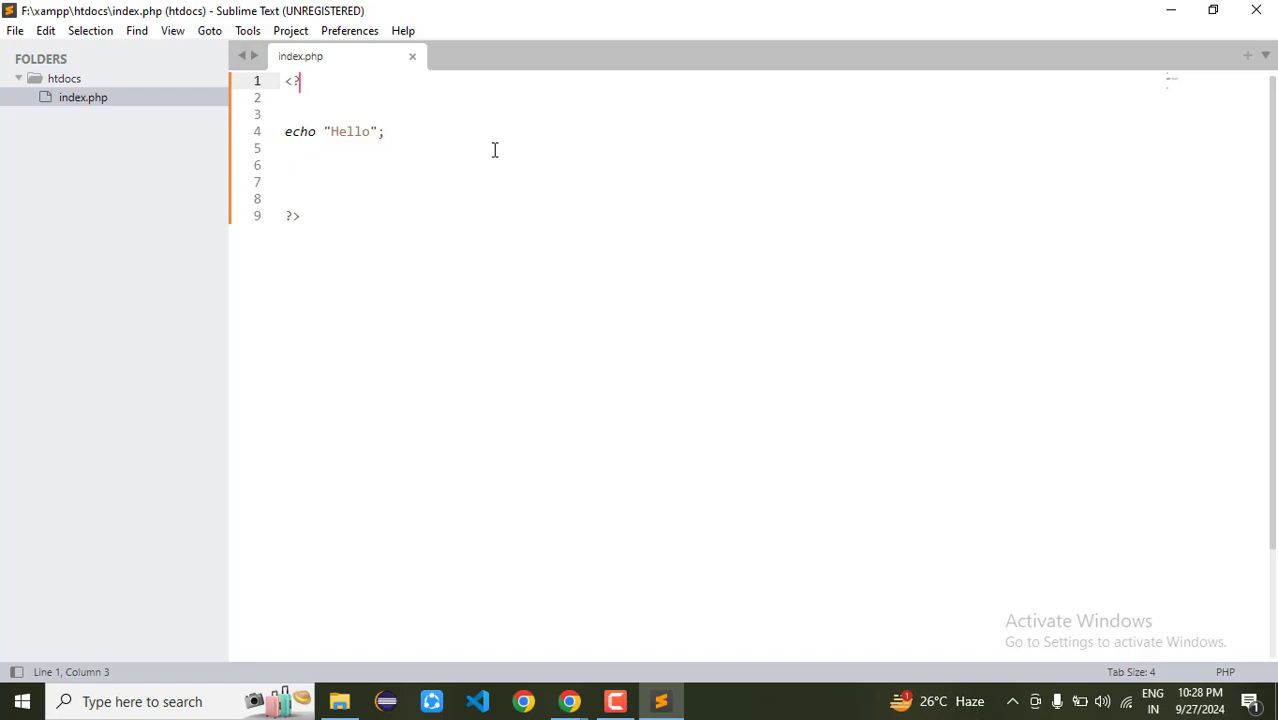
key(Down)
key(Down)
key(Down)
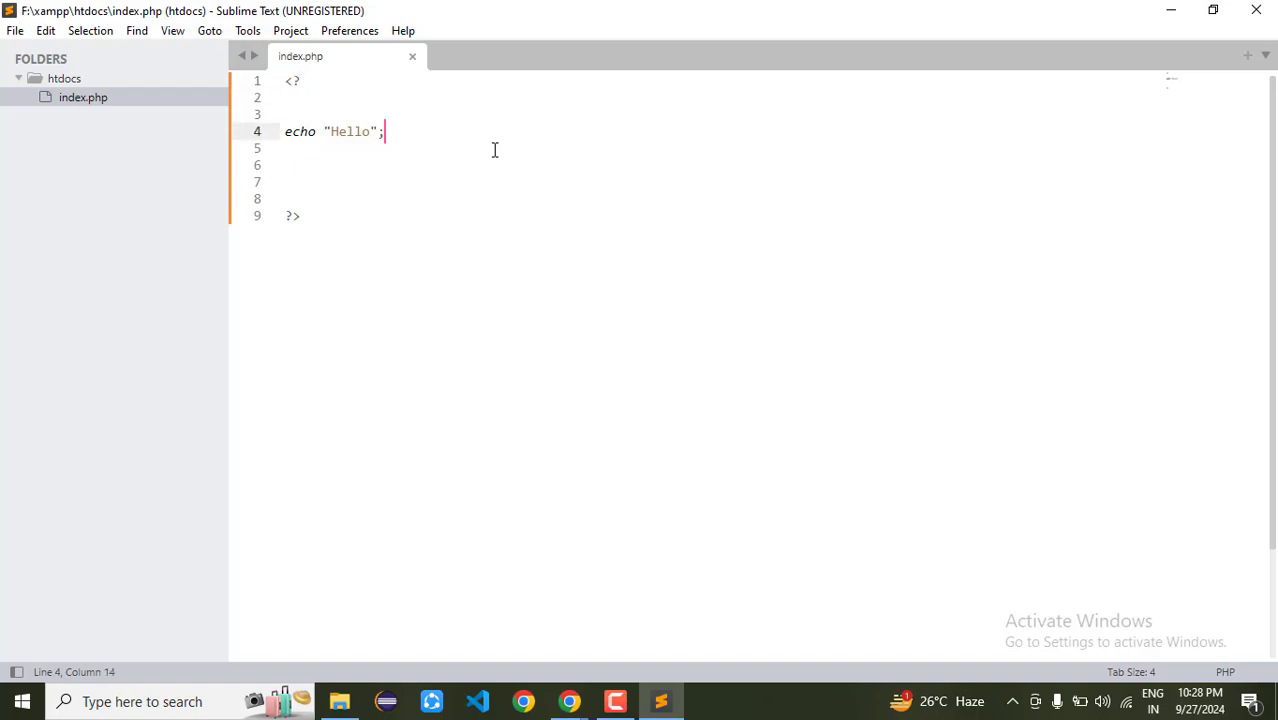
key(ctrl+s)
- Replace the <? tag on line 1 of index.php with the <?php ?> snippet and remove the duplicate <
key(Up)
key(Up)
key(Up)
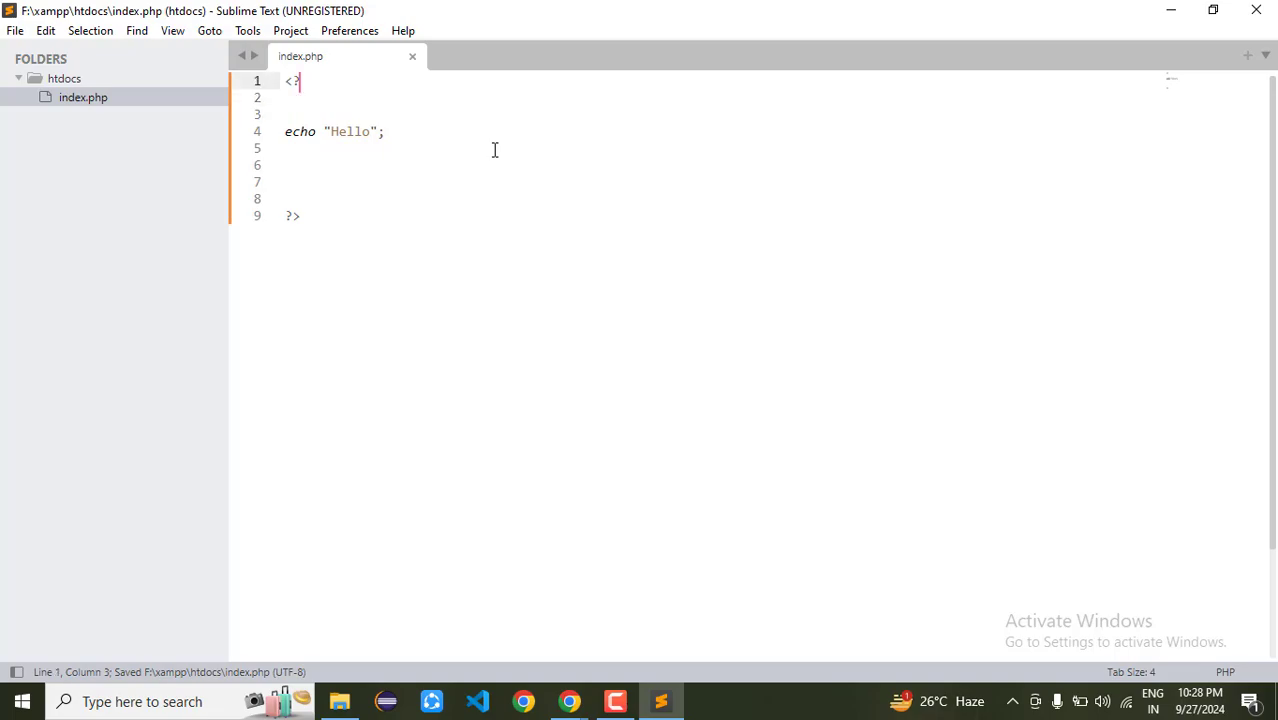
key(BackSpace)
key(BackSpace)
text(<php)
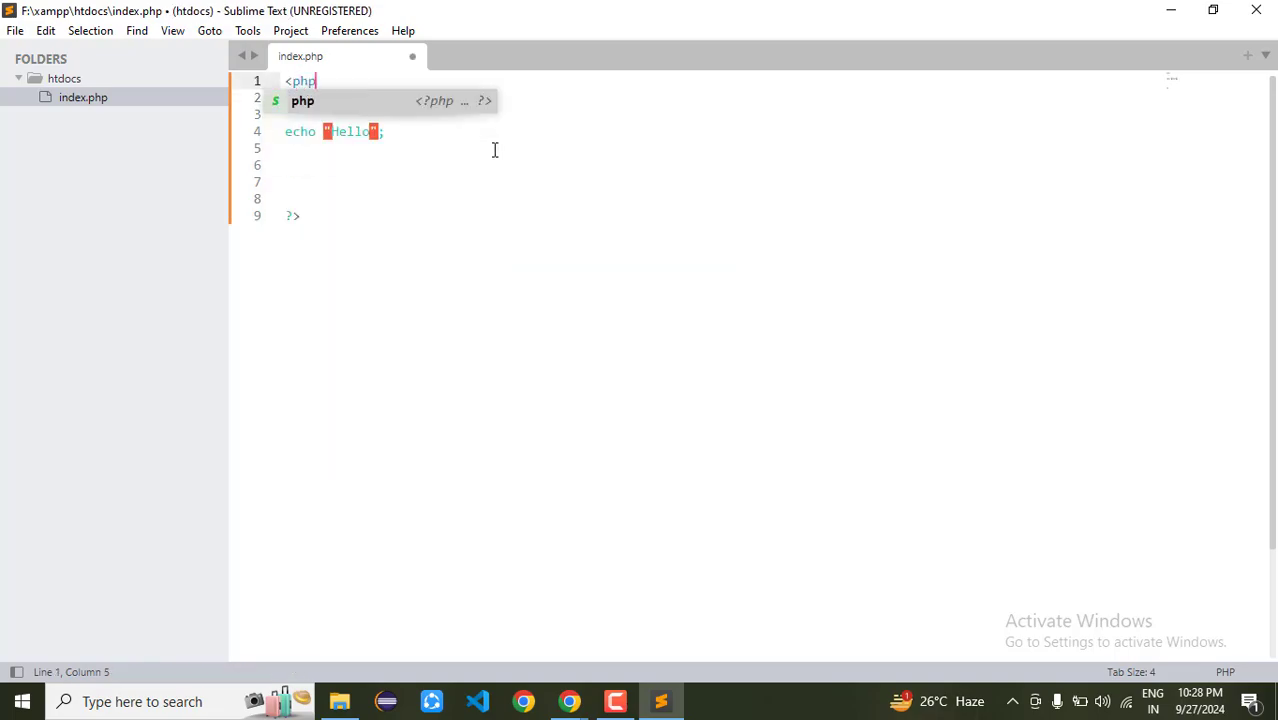
key(Tab)
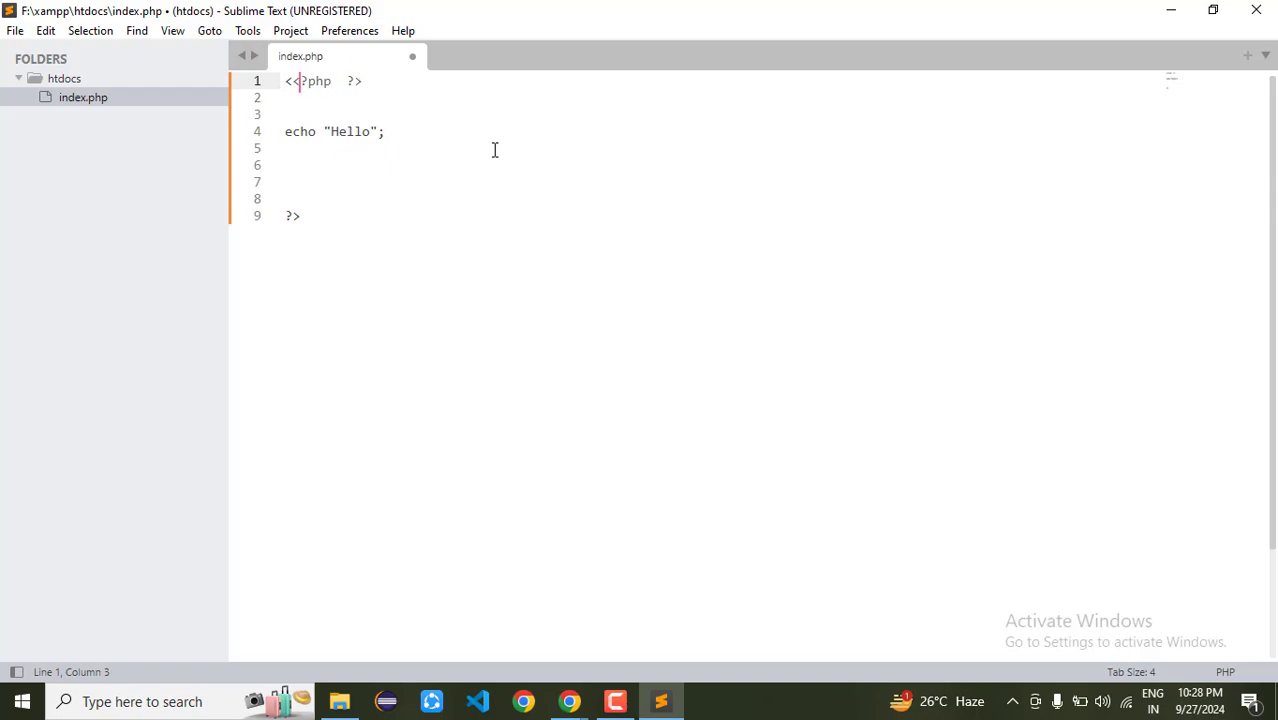
key(BackSpace)
key(Right)
key(Right)
key(Right)
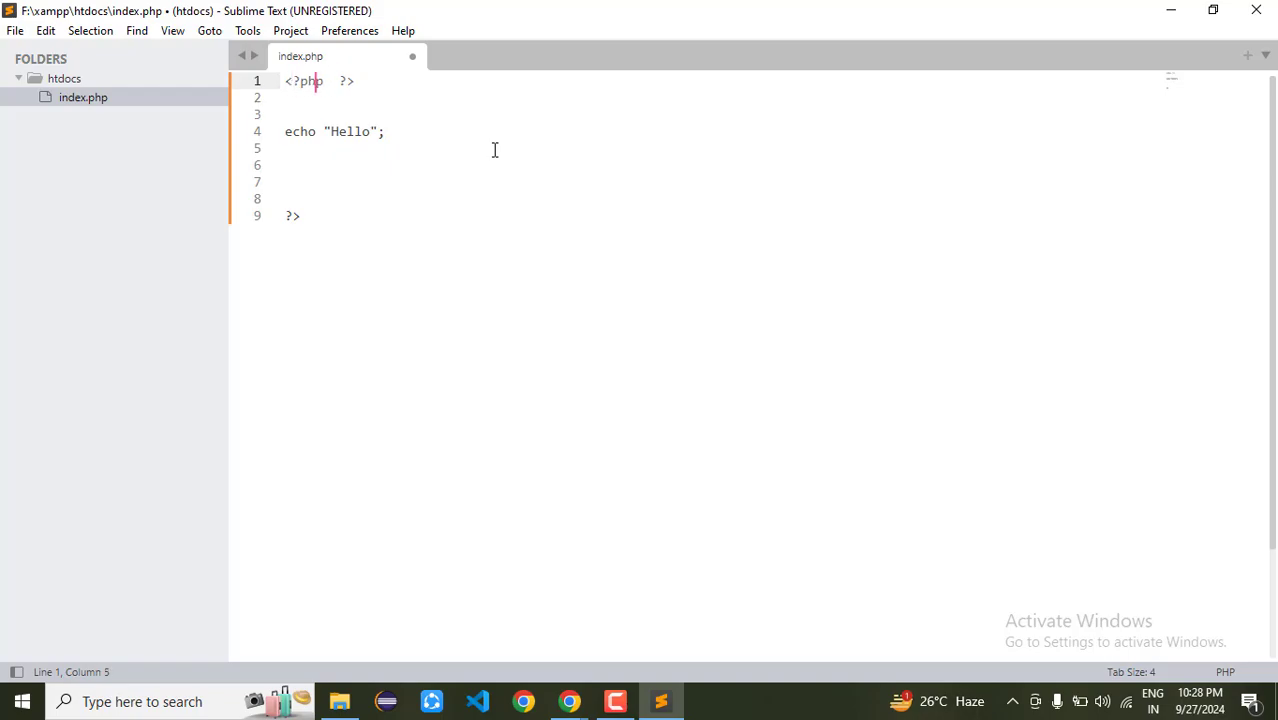